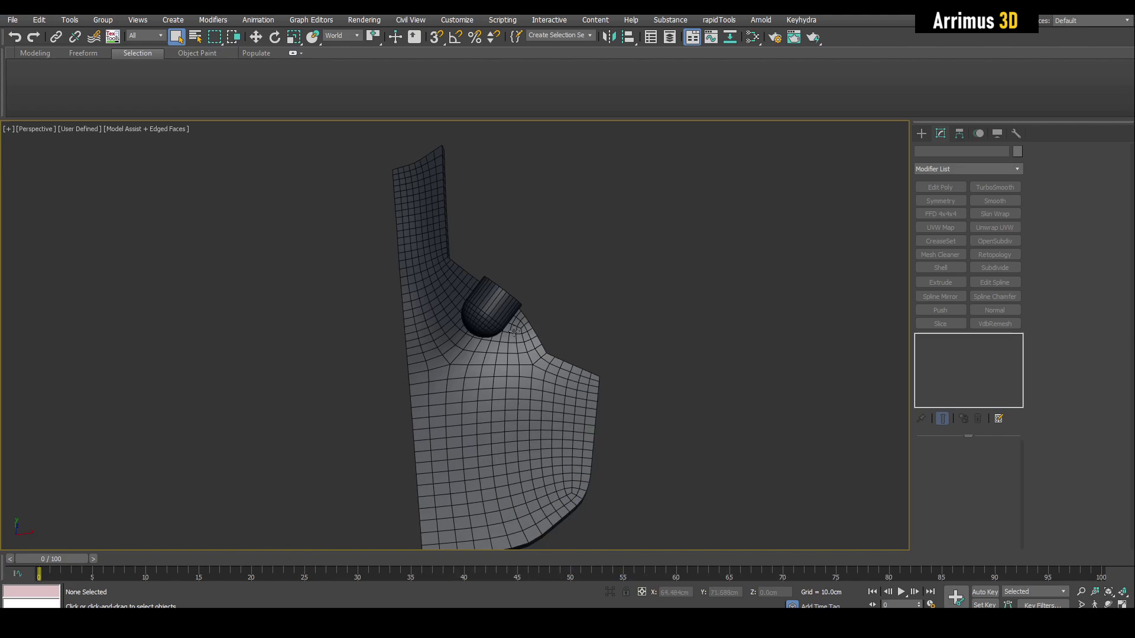
scroll(582, 359, "up", 6)
middle_click_drag(513, 330, 490, 320)
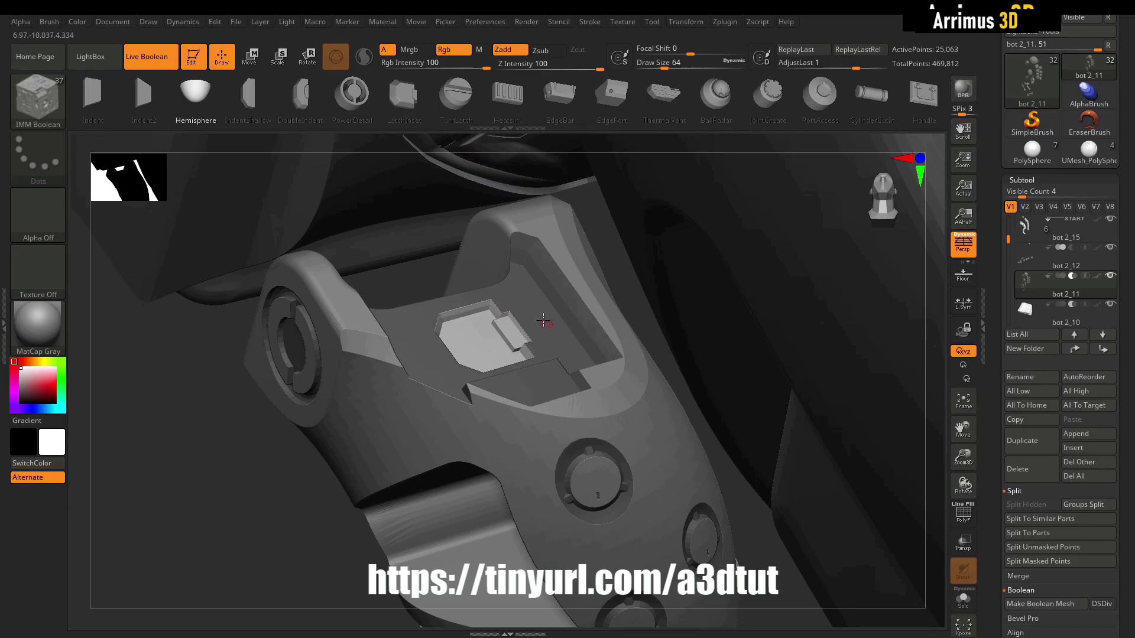
left_click_drag(543, 320, 490, 345)
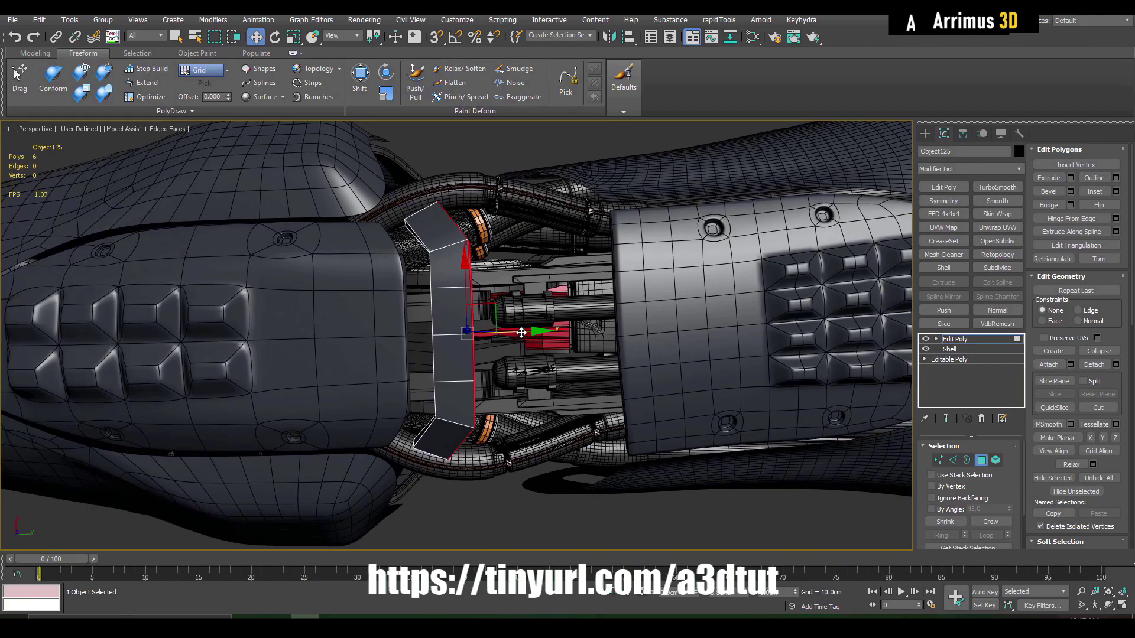
left_click_drag(521, 333, 671, 346)
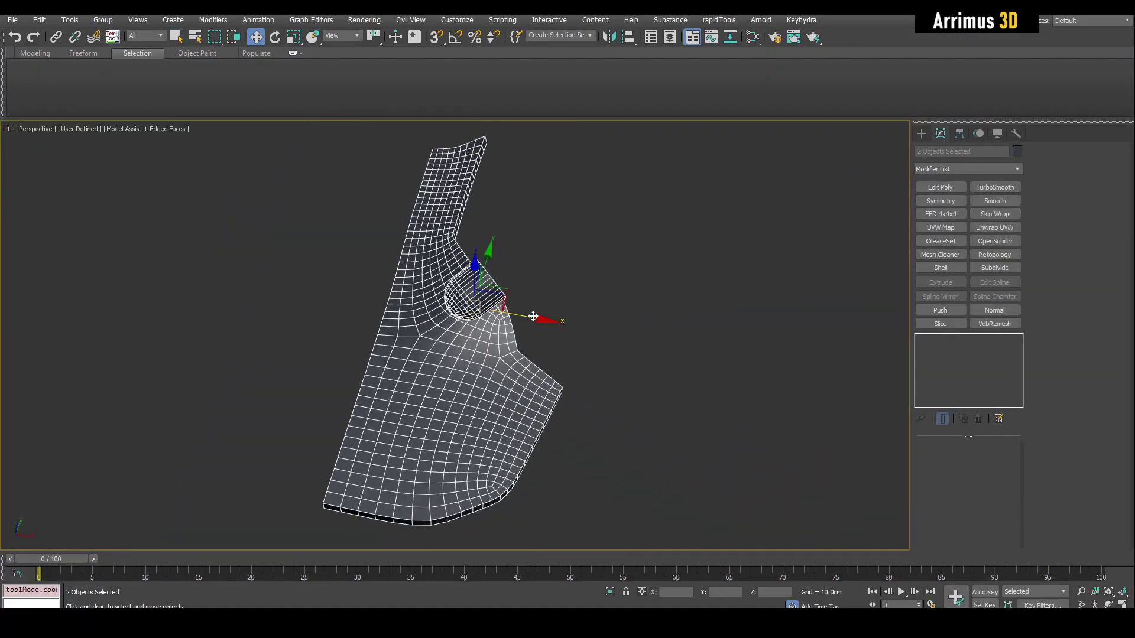
Clone the panel and its embedded capsule as a copy placed beside the originals.
left_click_drag(533, 317, 750, 373, "shift")
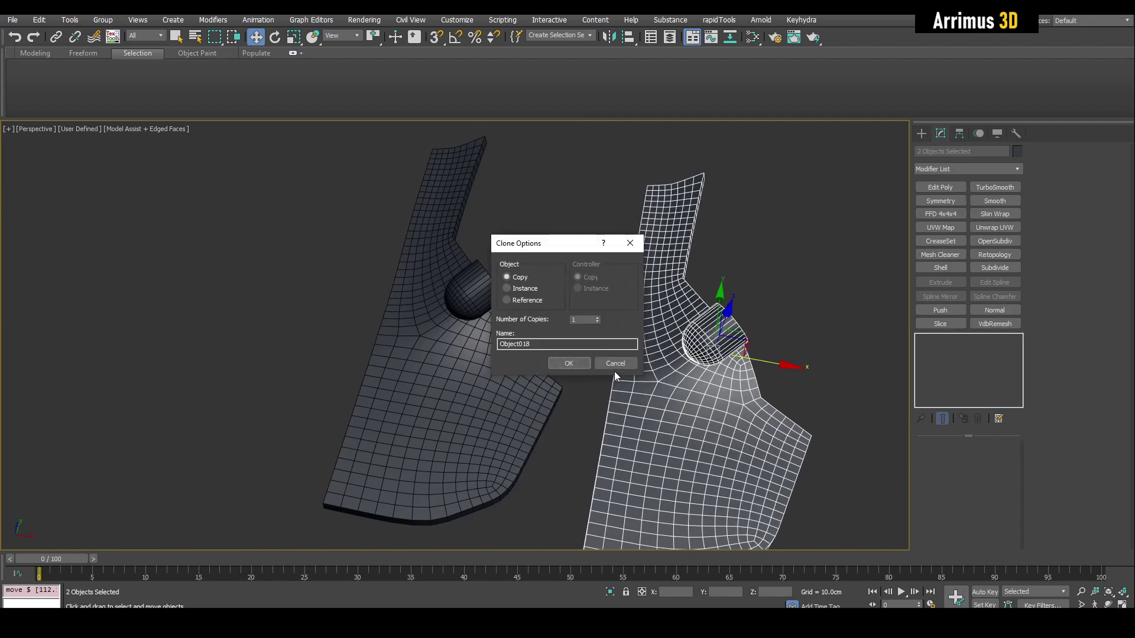
left_click(666, 404)
scroll(702, 395, "up", 3)
middle_click_drag(702, 395, 645, 353)
Compare the copied panel's mesh with its Edit Poly and TurboSmooth modifiers turned off and on, and check the copied capsule.
left_click(922, 339)
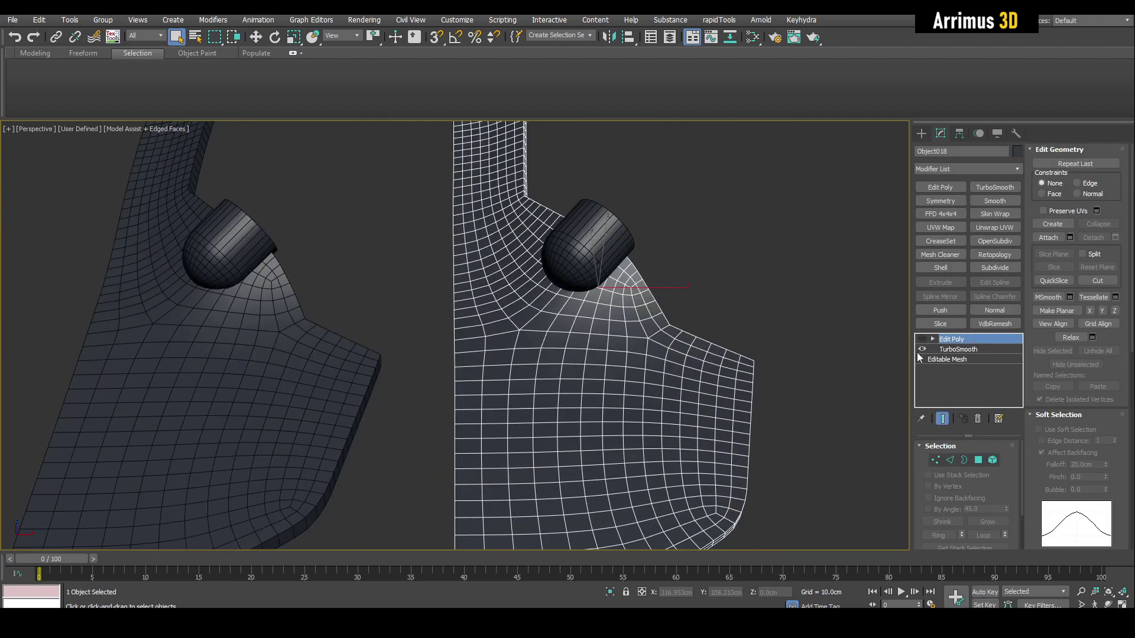
left_click(921, 352)
left_click(653, 346)
left_click(921, 349)
middle_click_drag(701, 310, 910, 367, "alt")
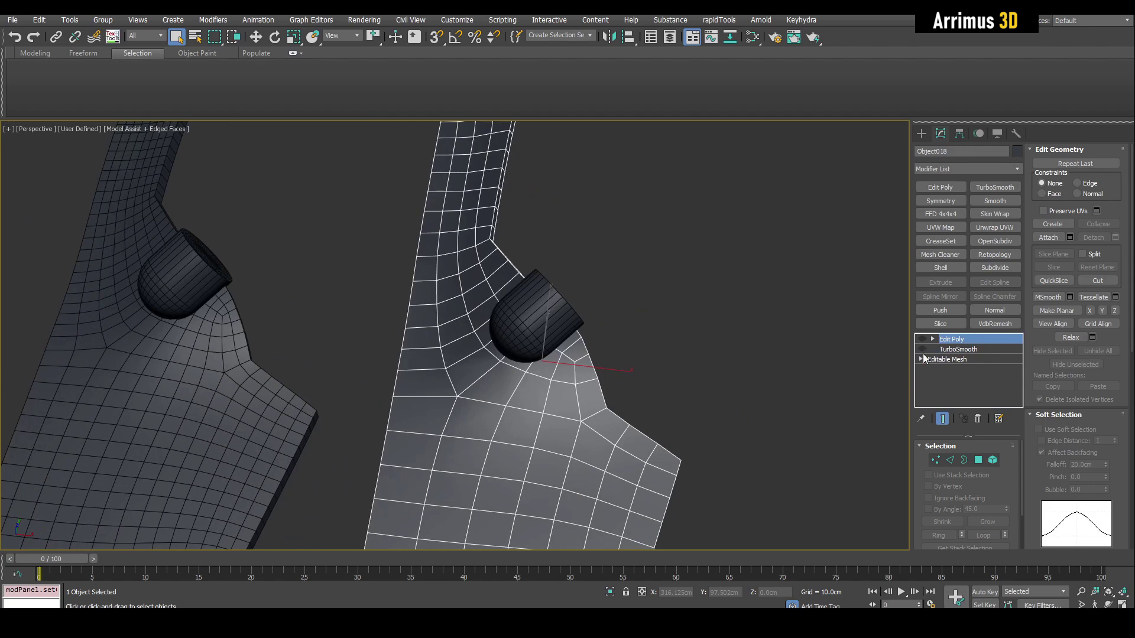
left_click(922, 349)
left_click(554, 296)
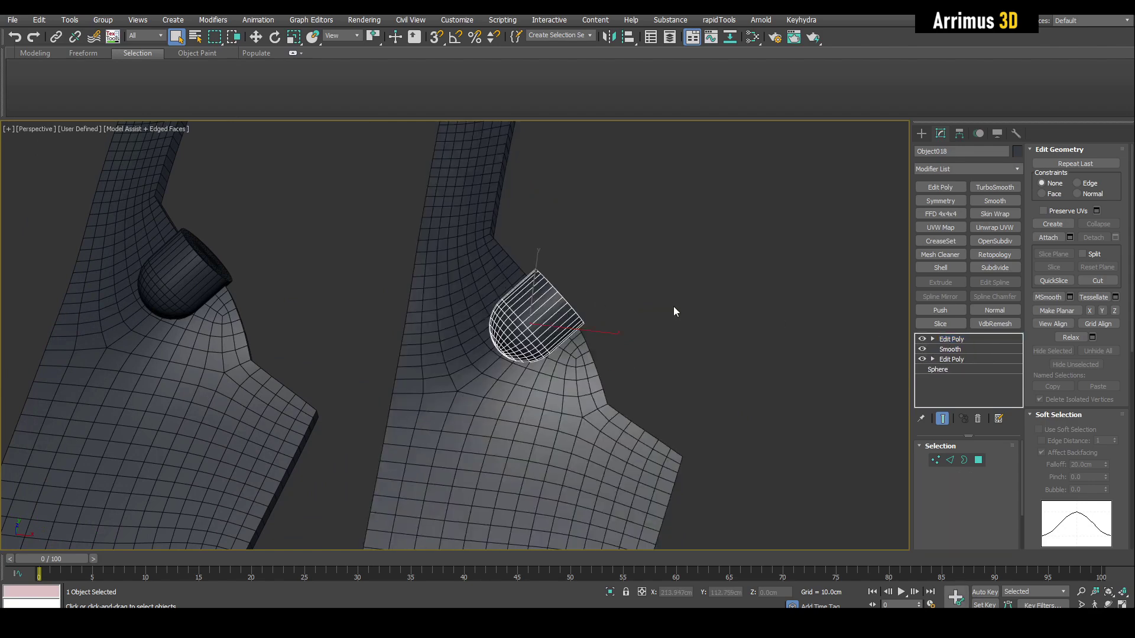
left_click(673, 306)
Create a new sphere near the copied parts and add an Edit Poly modifier to it.
middle_click_drag(672, 306, 578, 306)
scroll(657, 320, "up", 3)
key("s")
right_click(648, 297)
key("alt+q")
key("shift+e")
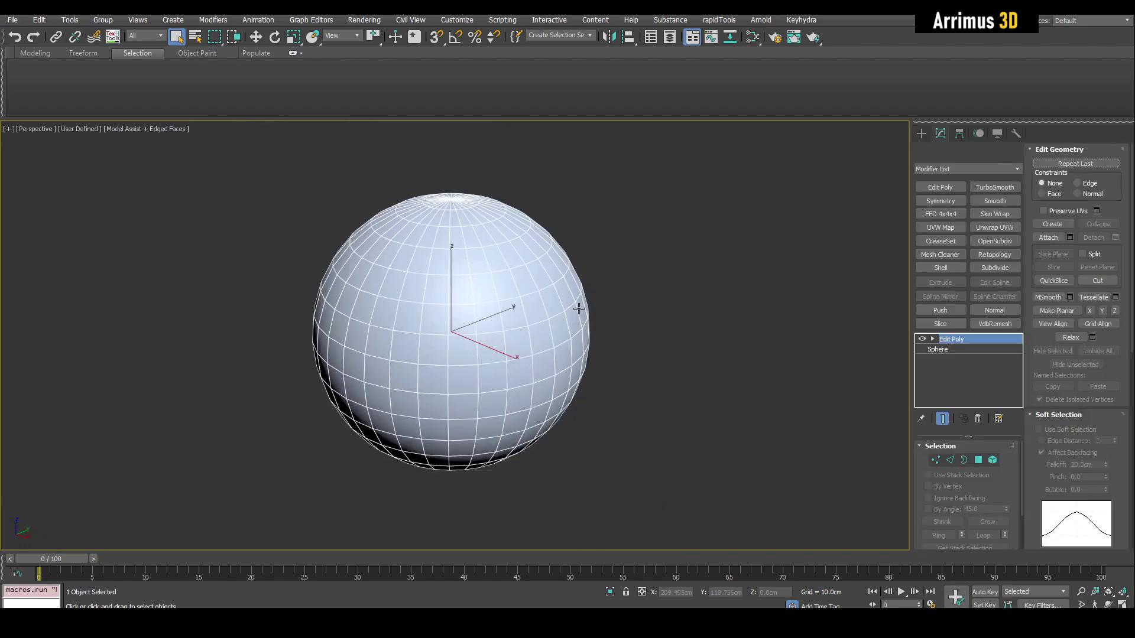
Select all polygons of the sphere's lower half and apply a Group-type bevel to them.
key("4")
key("alt+x")
middle_click_drag(559, 349, 550, 310, "alt")
middle_click_drag(550, 310, 577, 279)
middle_click_drag(308, 413, 317, 425)
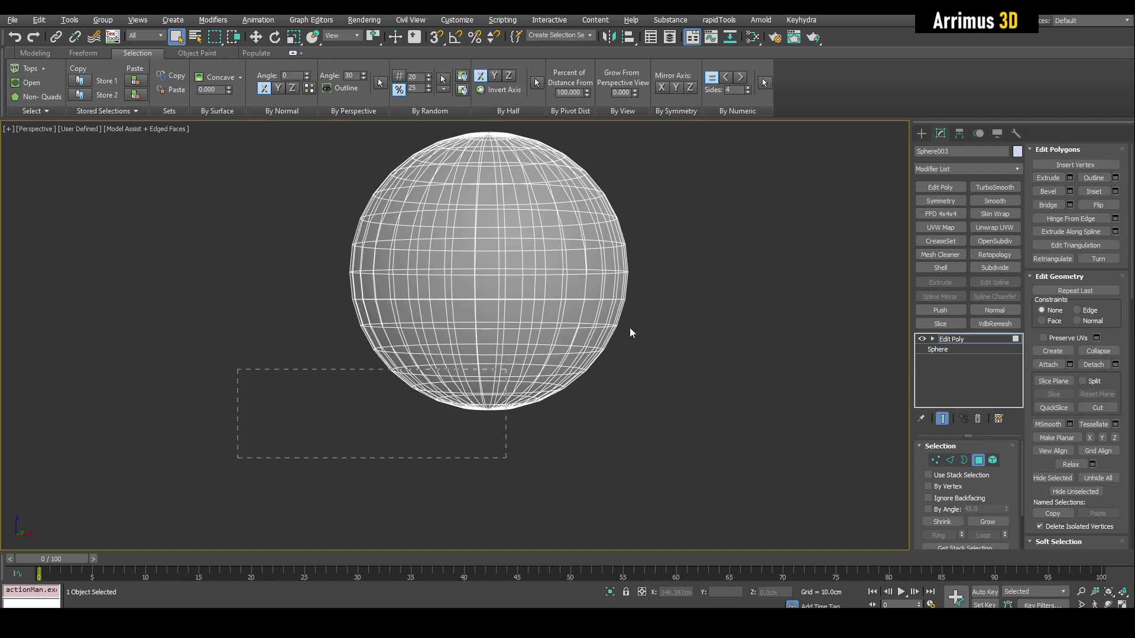
left_click_drag(683, 282, 683, 282)
key("alt+x")
middle_click_drag(680, 284, 643, 299, "alt")
key("ctrl+shift+b")
left_click(565, 352)
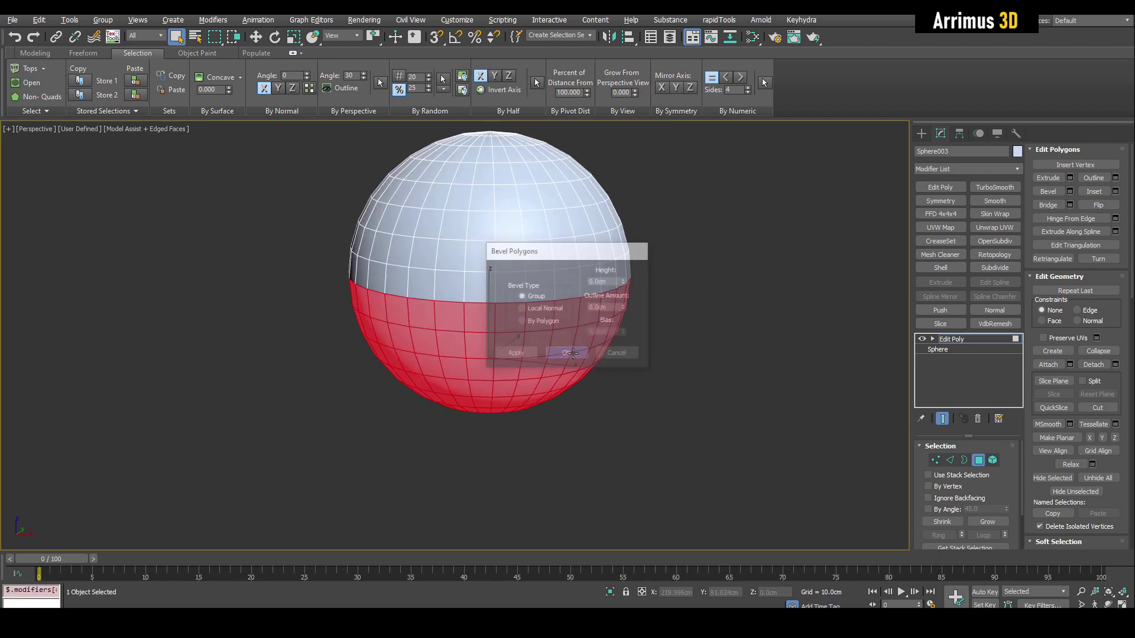
Move the lower-half polygons down to stretch the sphere into a capsule, and flatten them into a planar end.
scroll(555, 314, "down", 6)
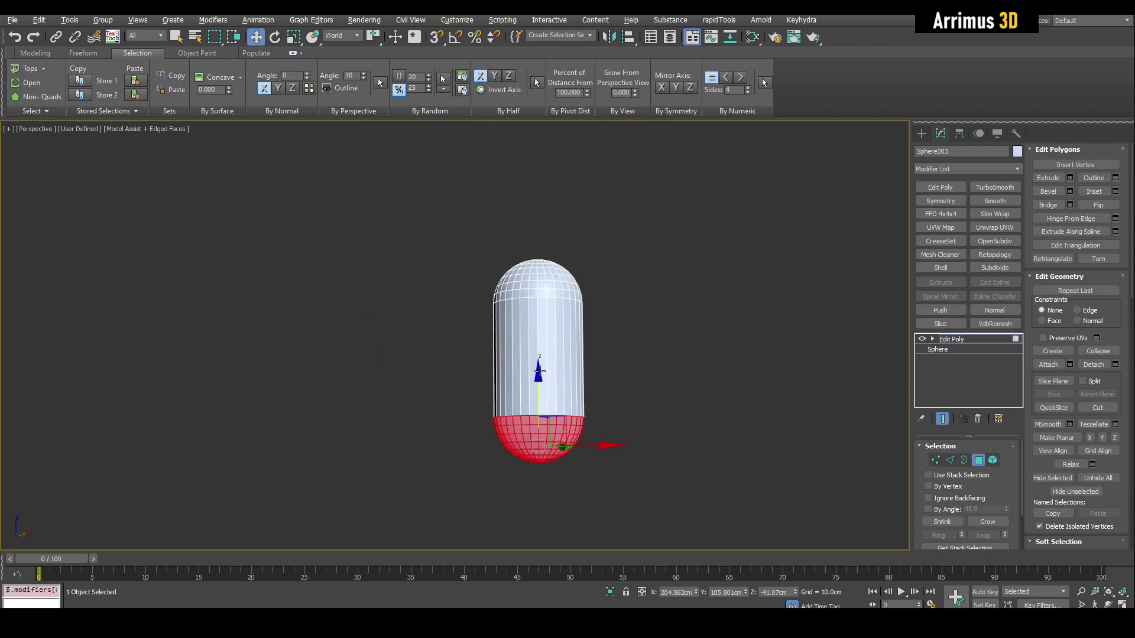
scroll(539, 371, "up", 5)
middle_click_drag(533, 368, 524, 342, "alt")
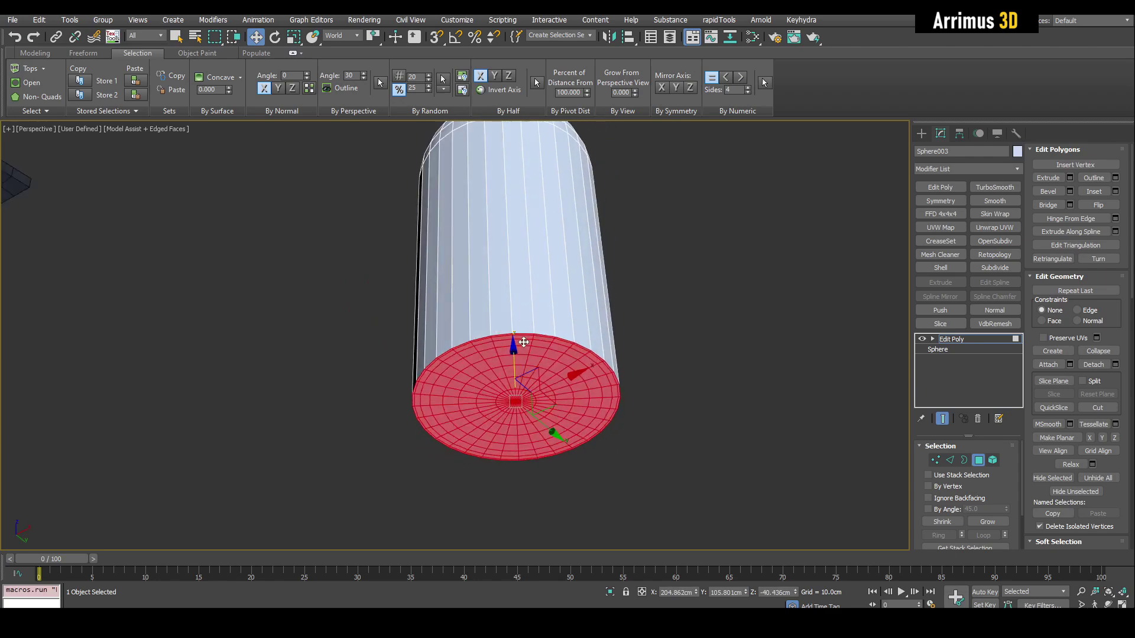
Remove the extra edge loop just inside the rim of the capsule's flat end.
key("2")
key("q")
scroll(529, 349, "up", 4)
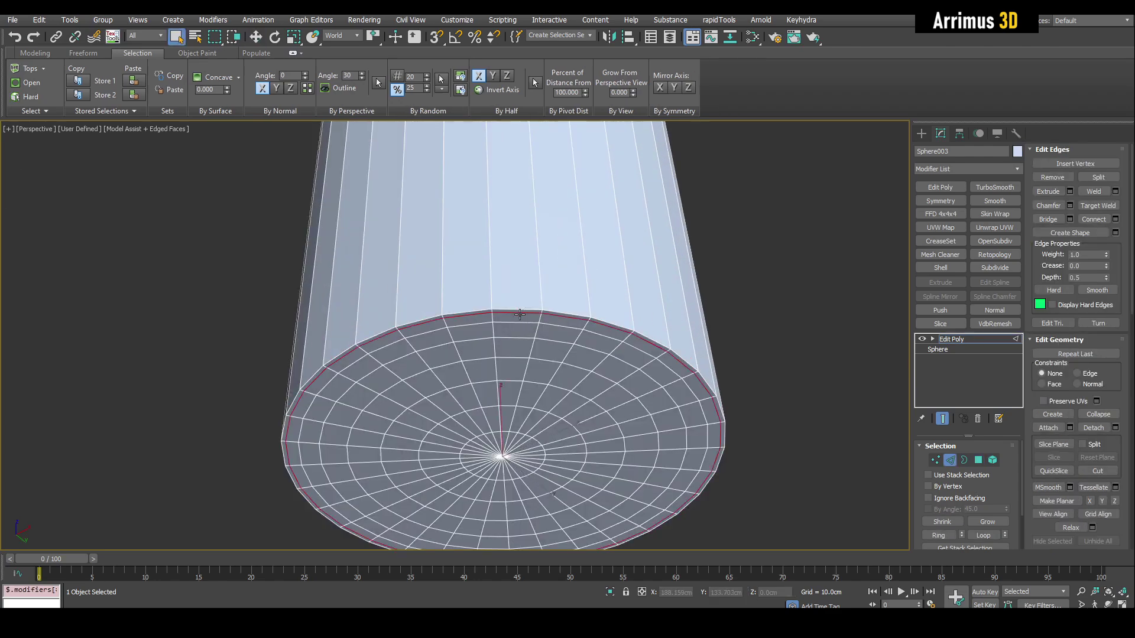
key("ctrl+BackSpace")
scroll(527, 315, "down", 5)
key("2")
middle_click_drag(595, 260, 592, 326)
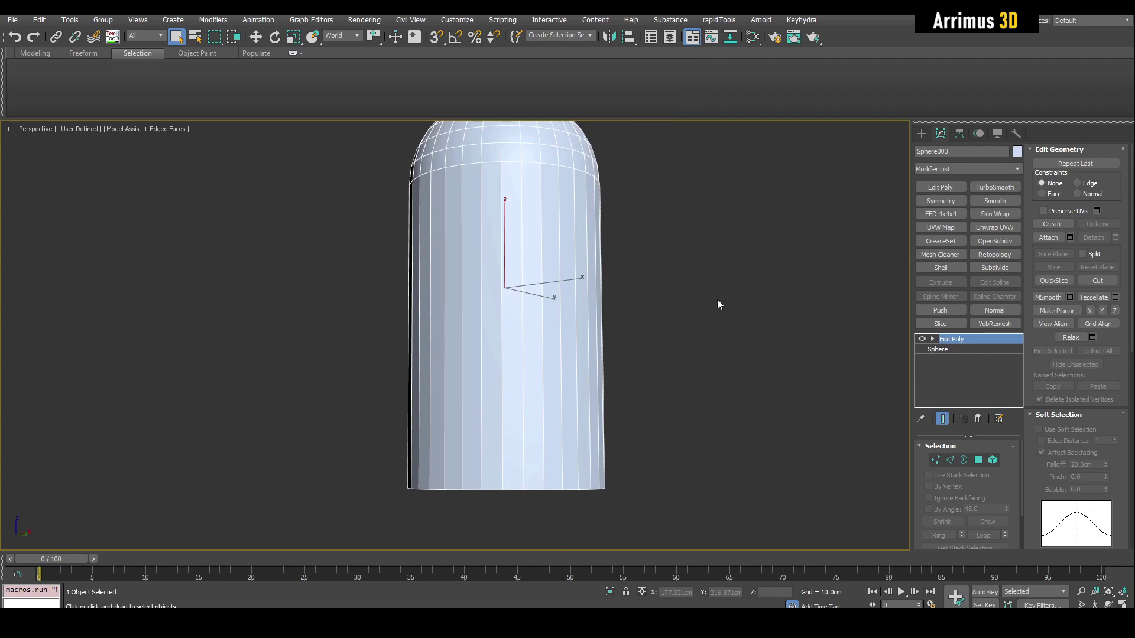
Add a Smooth modifier with Auto Smooth enabled to the new capsule.
left_click(995, 201)
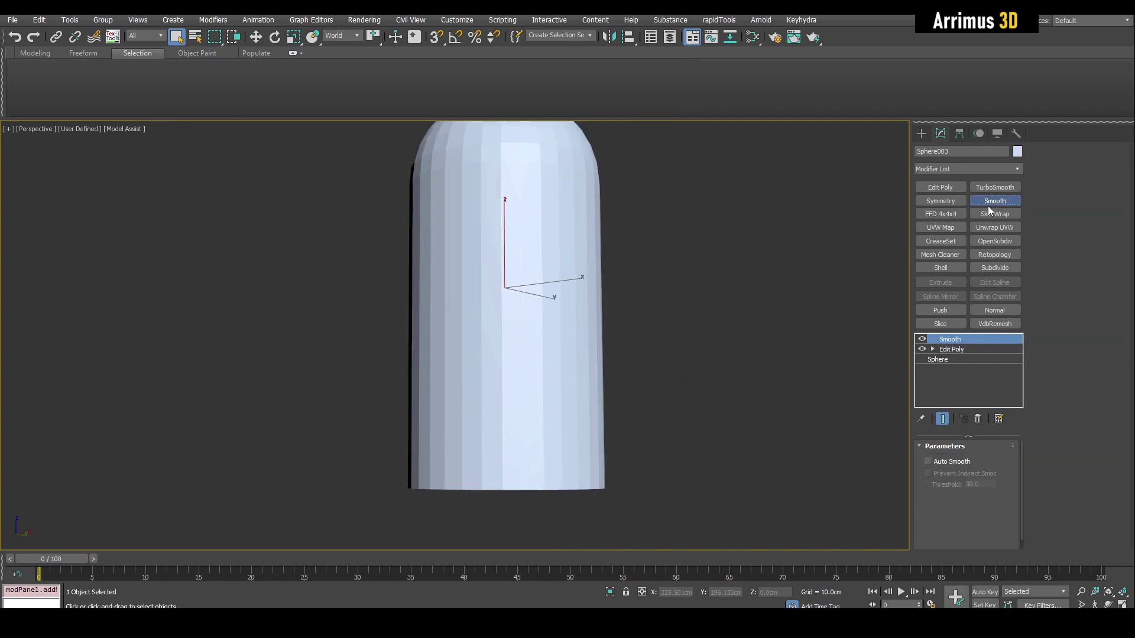
left_click(958, 461)
scroll(712, 344, "down", 8)
key("F4")
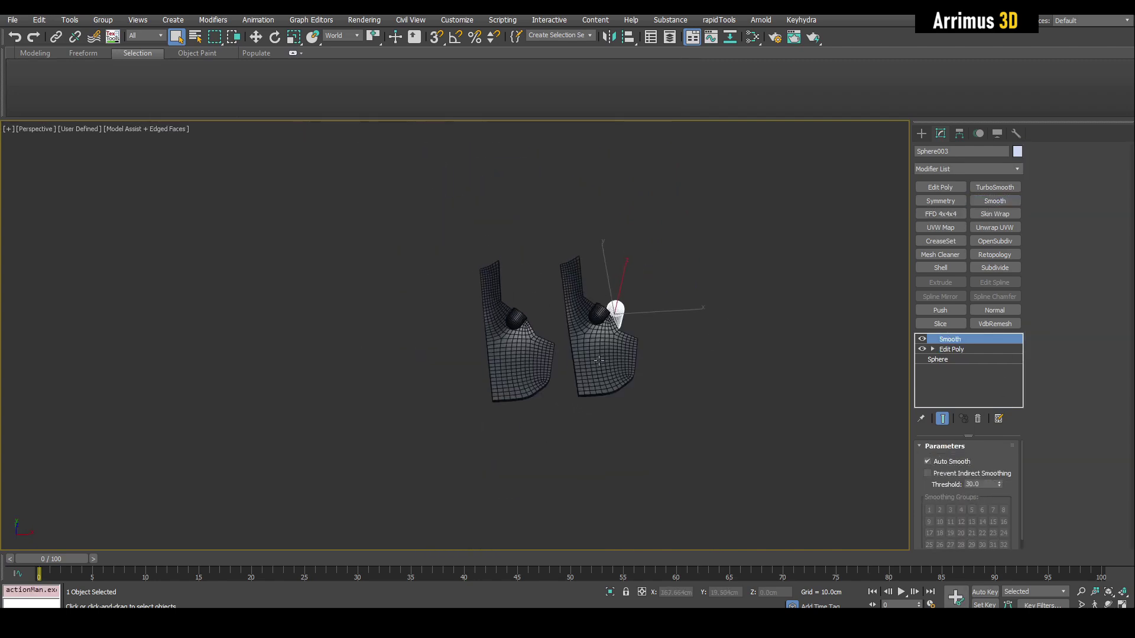
Delete the dark copied capsule from the panel copy.
scroll(600, 334, "up", 5)
left_click(586, 286)
key("Delete")
Rotate and move the new capsule so it lies across the curved edge of the panel copy.
left_click(624, 286)
scroll(597, 290, "up", 4)
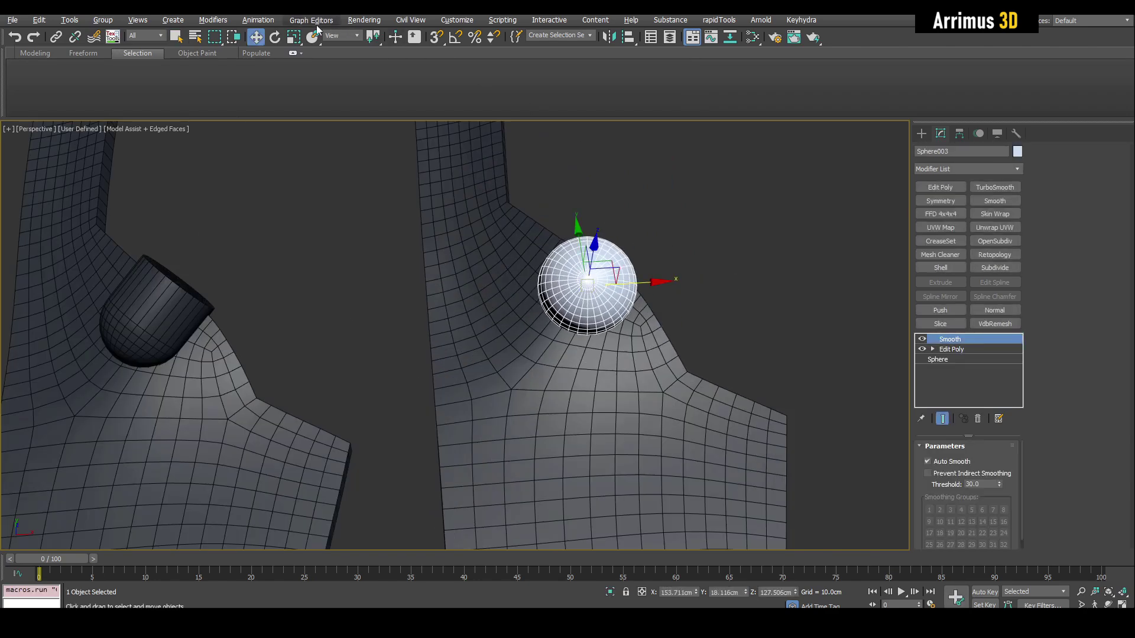
left_click_drag(585, 275, 542, 345)
middle_click_drag(542, 344, 491, 332, "alt")
key("z")
left_click_drag(477, 338, 473, 361)
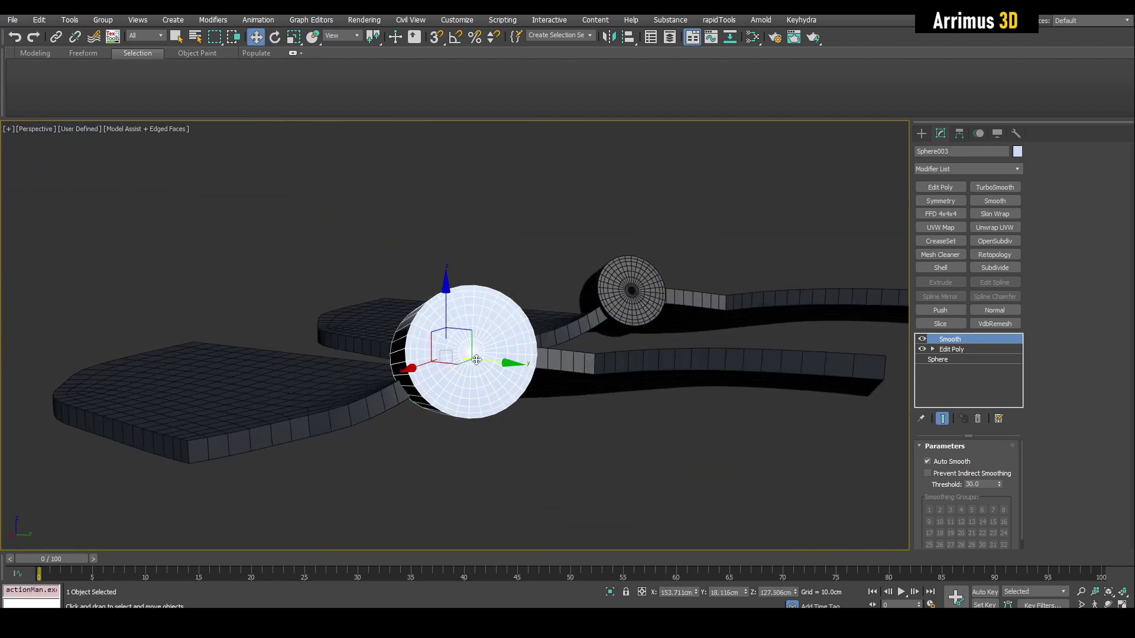
middle_click_drag(476, 360, 766, 349, "alt")
key("q")
middle_click_drag(856, 345, 518, 320, "alt")
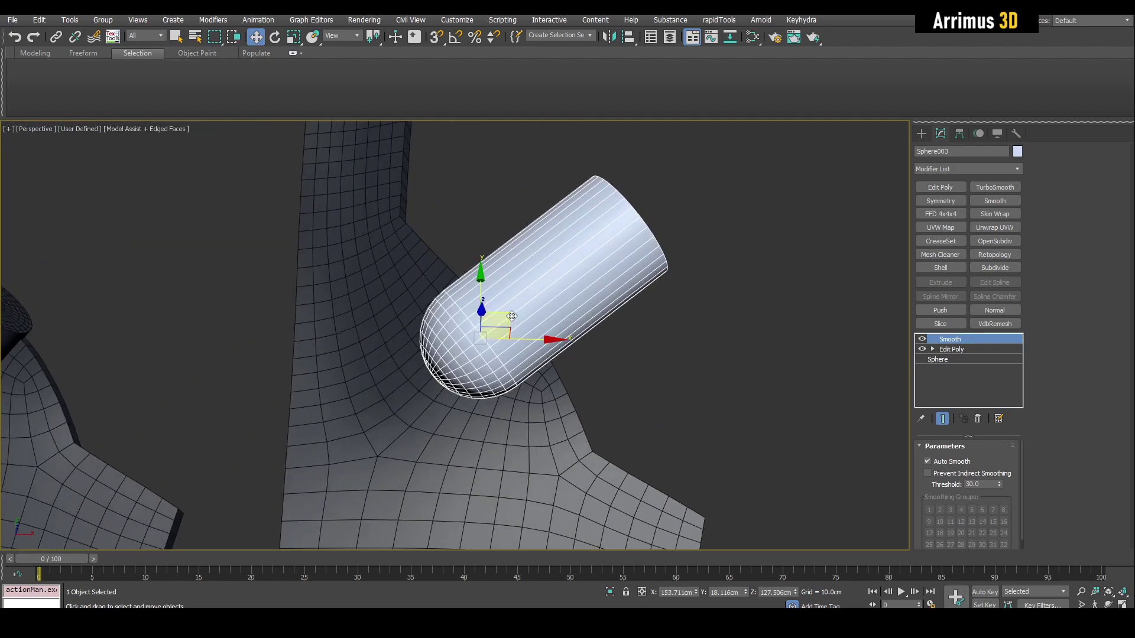
left_click_drag(512, 316, 389, 429)
middle_click_drag(388, 429, 349, 393, "alt")
scroll(476, 326, "up", 4)
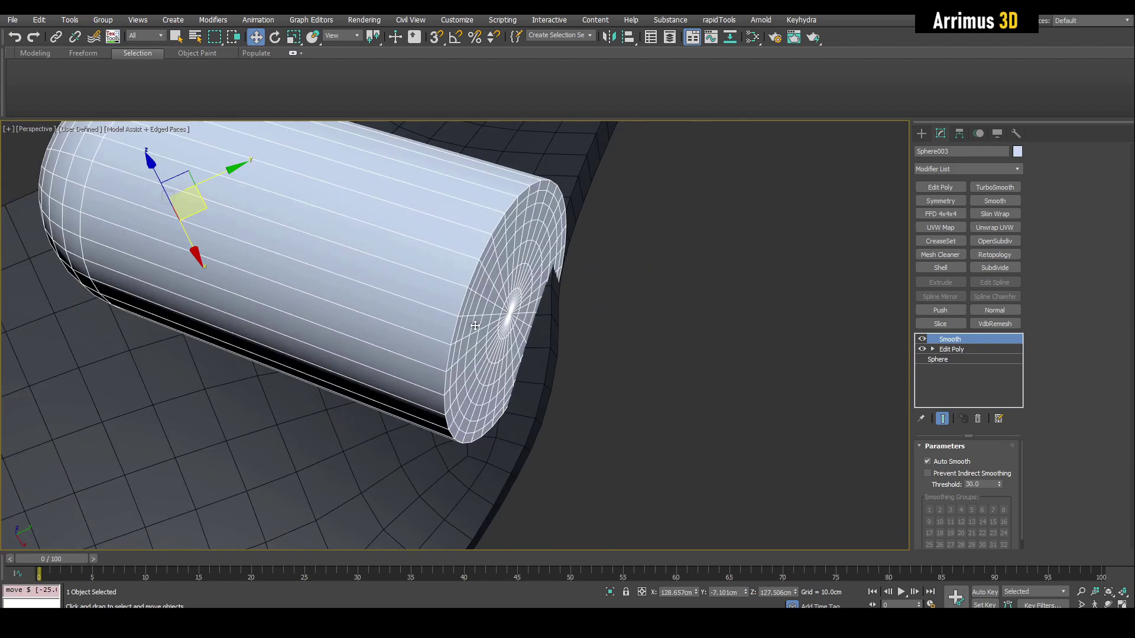
Examine how the capsule's flat end lines up with the curved edge of the panel copy.
middle_click_drag(475, 326, 420, 338, "alt")
left_click(532, 377)
middle_click_drag(532, 378, 533, 401, "alt")
scroll(532, 401, "down", 4)
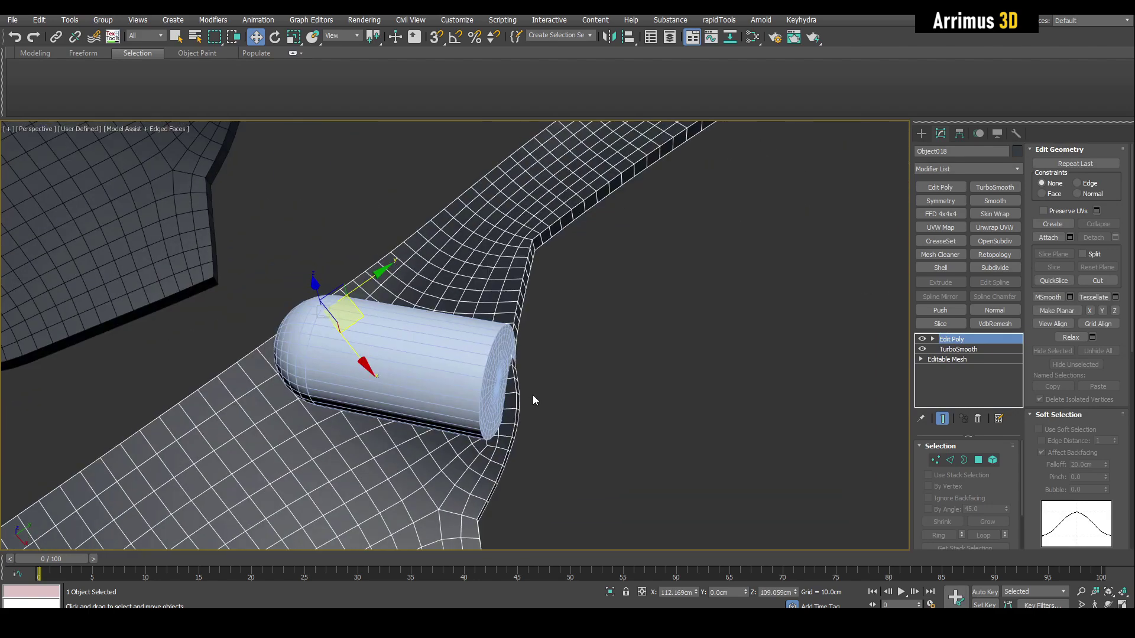
scroll(533, 401, "up", 4)
scroll(555, 273, "down", 3)
middle_click_drag(535, 309, 553, 294, "alt")
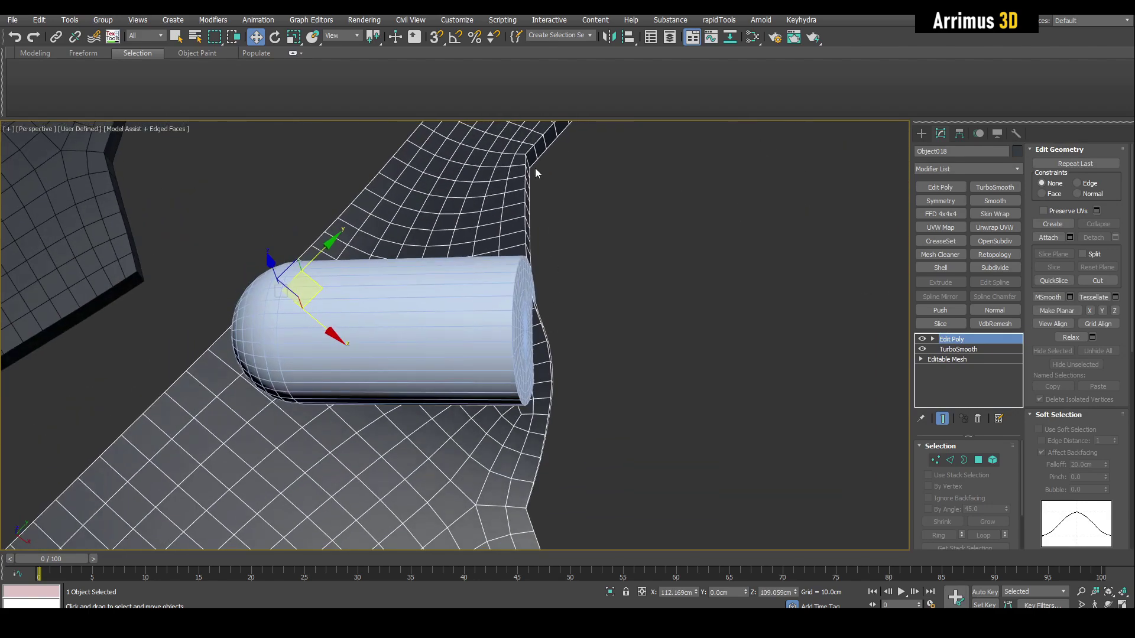
mouse_move(525, 415)
middle_mouse_down("alt")
mouse_move(536, 393)
mouse_move(529, 400)
middle_mouse_up("alt")
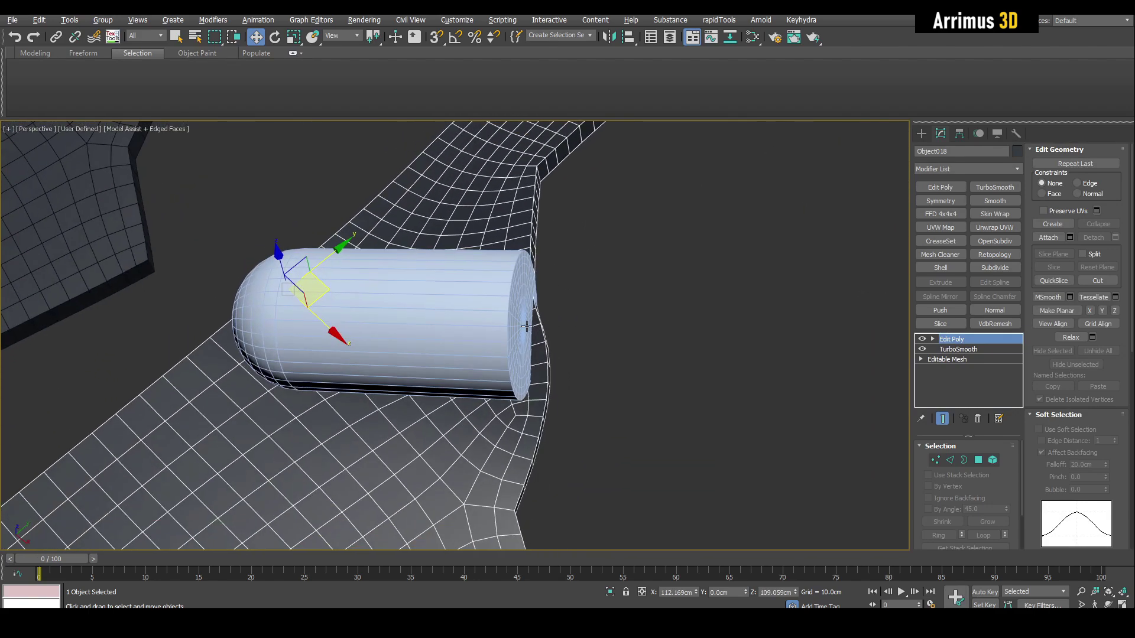
middle_click_drag(526, 327, 489, 373, "alt")
Shift the new capsule slightly along the panel plane and lower it into the curved edge.
left_click(515, 307)
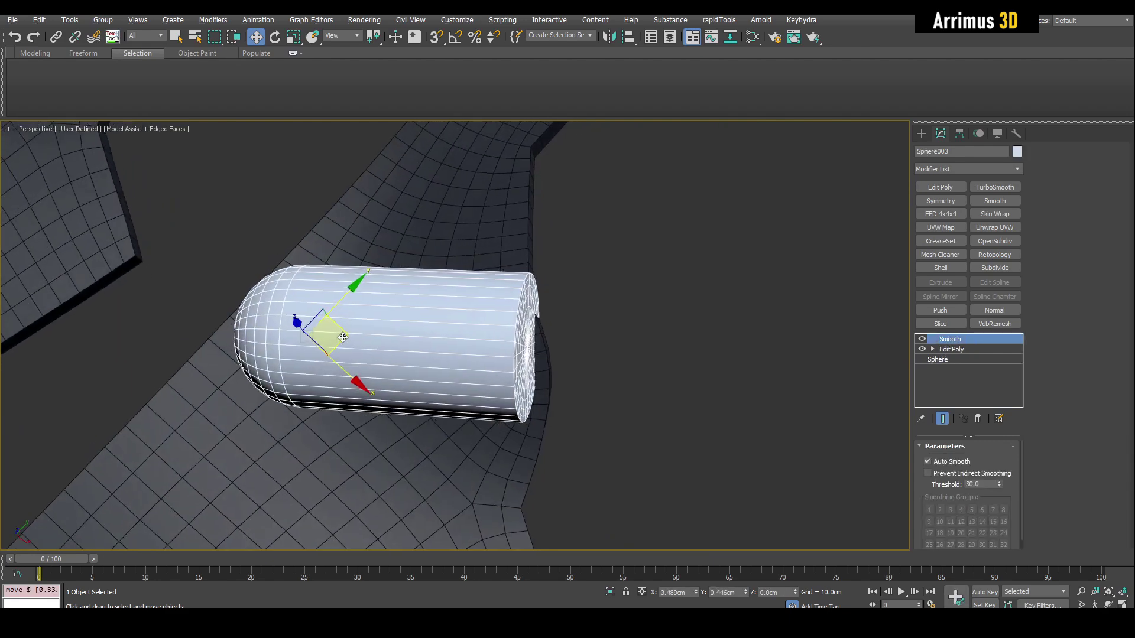
left_click_drag(343, 337, 356, 340)
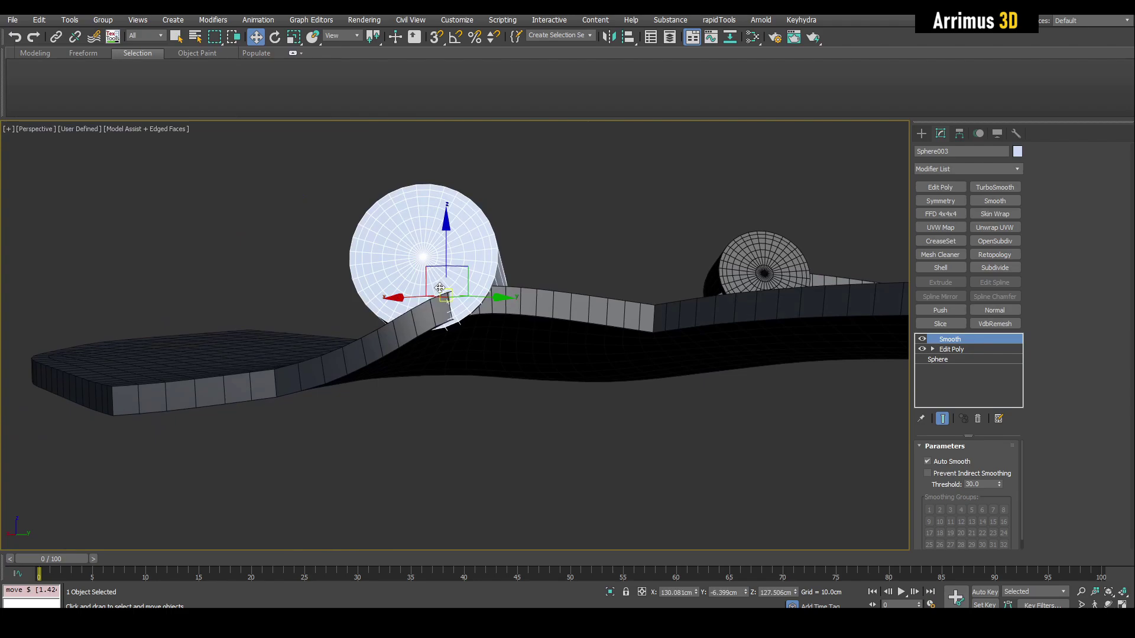
left_click_drag(440, 320, 439, 322)
middle_click_drag(440, 323, 552, 366, "alt")
scroll(499, 346, "up", 5)
scroll(484, 371, "down", 4)
scroll(562, 354, "up", 4)
scroll(578, 297, "down", 2)
middle_click_drag(577, 297, 607, 313, "alt")
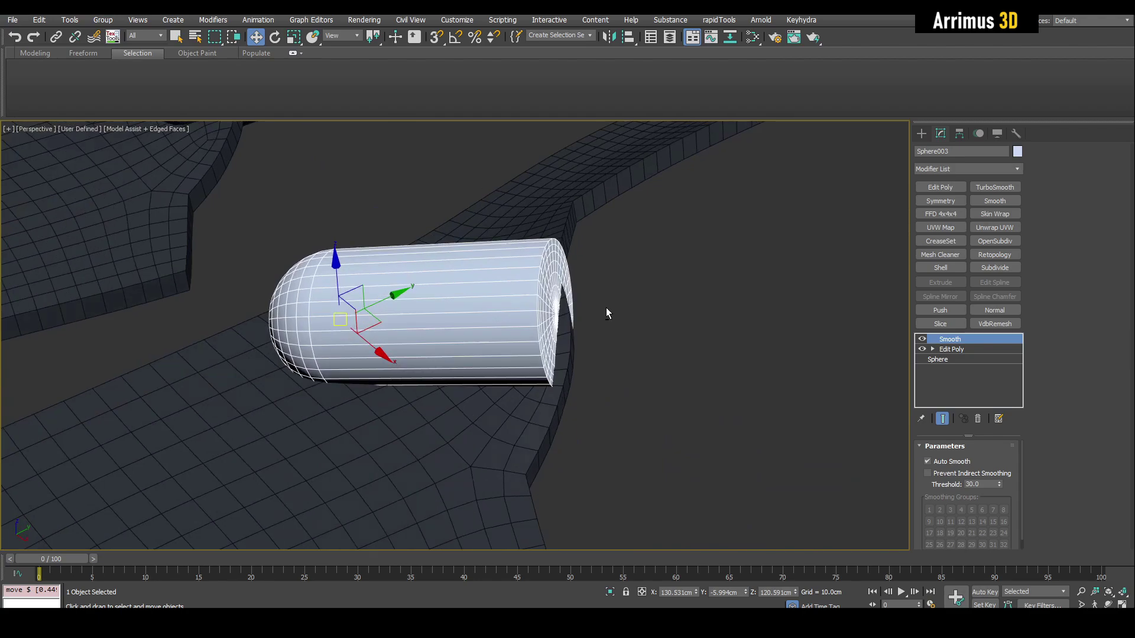
Delete the panel copy together with the new capsule.
left_click(568, 227)
middle_click_drag(568, 227, 530, 250, "alt")
middle_click_drag(585, 281, 521, 349, "alt")
scroll(521, 349, "down", 3)
key("q")
left_click(502, 353, "ctrl")
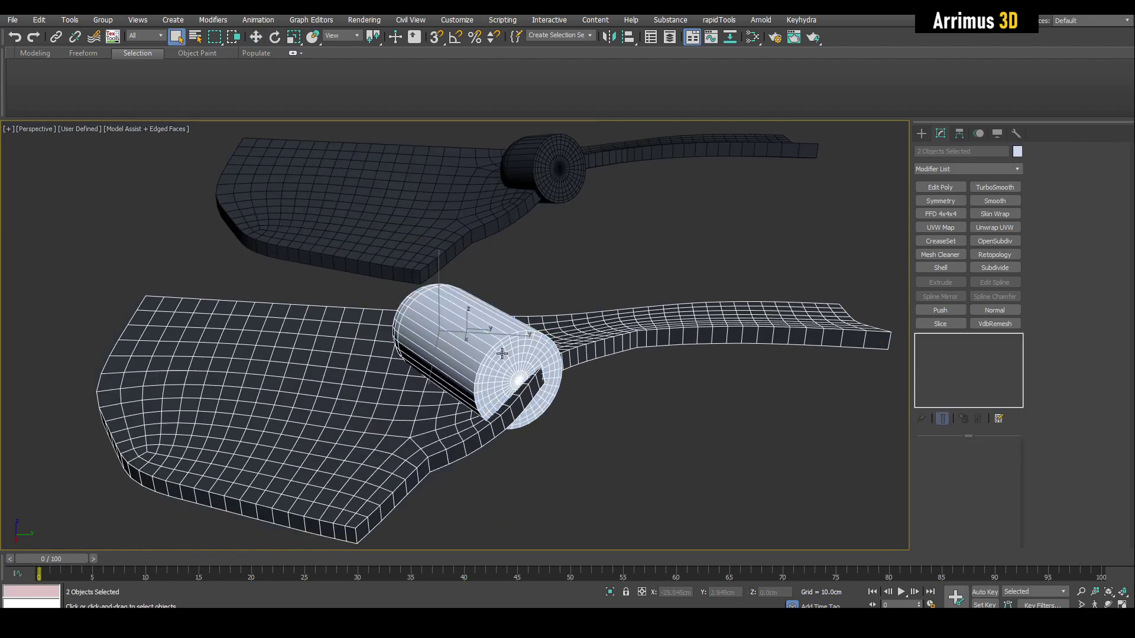
key("Delete")
Clone the original panel and its capsule as a copy placed beside them, and clear the selection.
left_click(550, 175)
key("z")
middle_click_drag(549, 175, 614, 303, "alt")
scroll(615, 303, "down", 4)
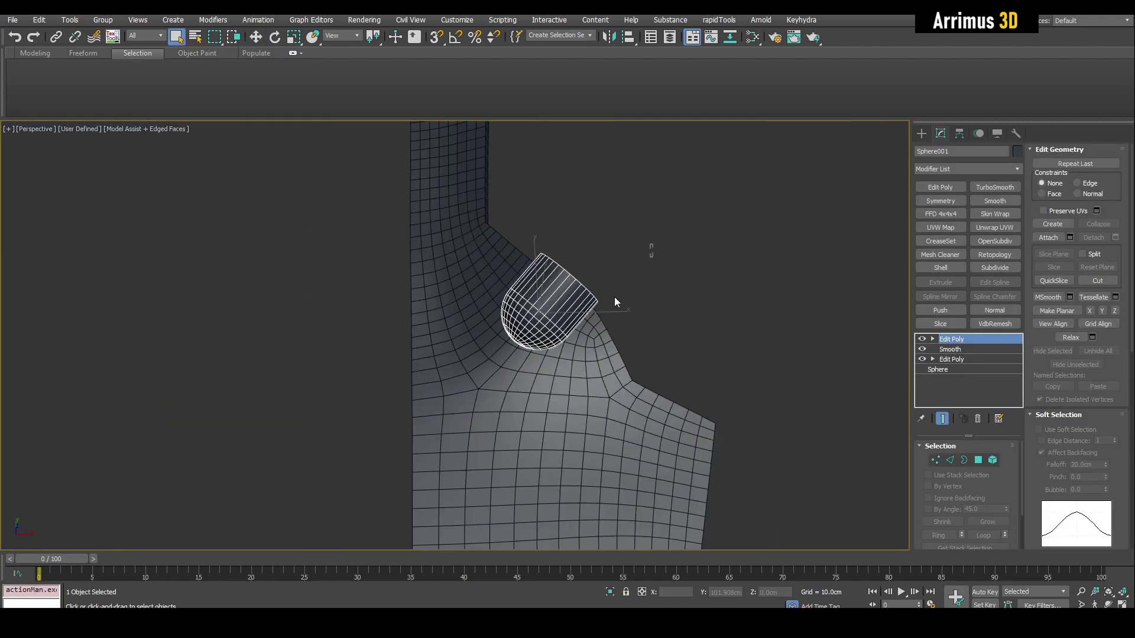
left_click(604, 342, "ctrl")
key("w")
middle_click_drag(604, 342, 483, 307)
scroll(483, 308, "down", 3)
left_click_drag(485, 307, 795, 307, "shift")
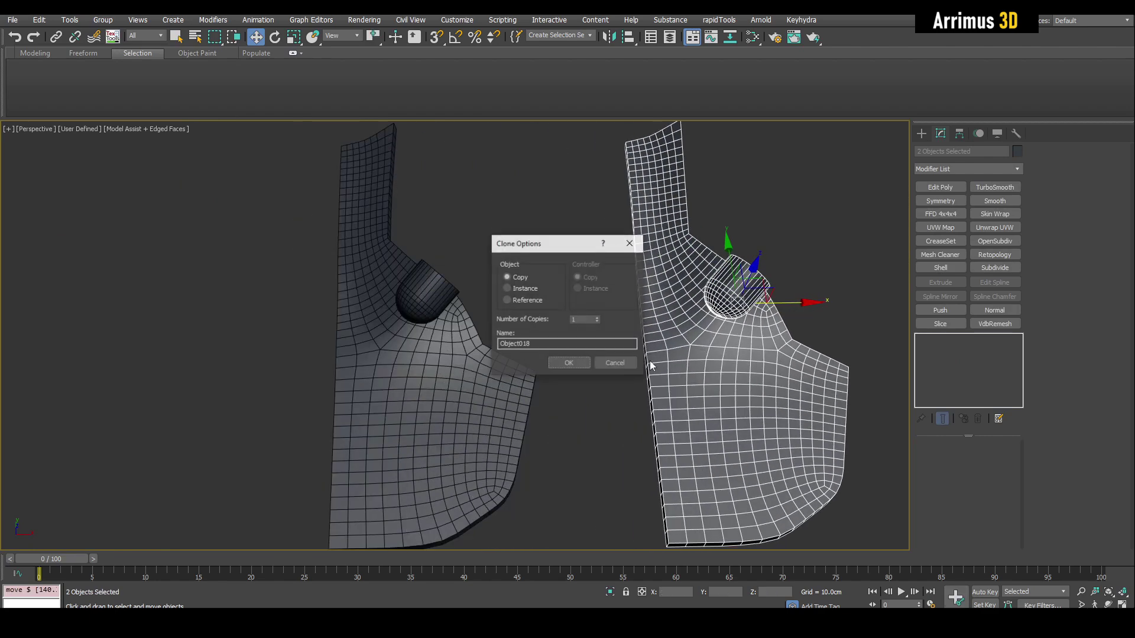
left_click(571, 364)
key("q")
left_click(810, 286)
Add an Edit Poly modifier to the copied panel and enter its polygon sub-object level.
scroll(633, 305, "up", 5)
mouse_move(811, 286)
middle_mouse_down()
mouse_move(633, 306)
mouse_move(502, 269)
middle_mouse_up()
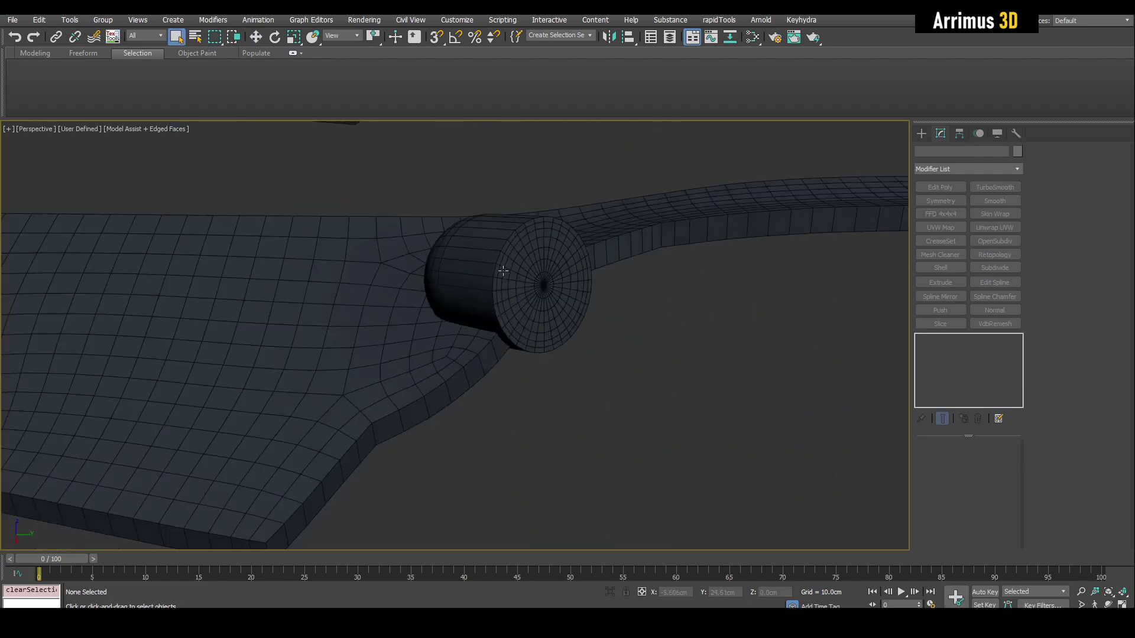
scroll(501, 268, "up", 3)
left_click(681, 253)
key("z")
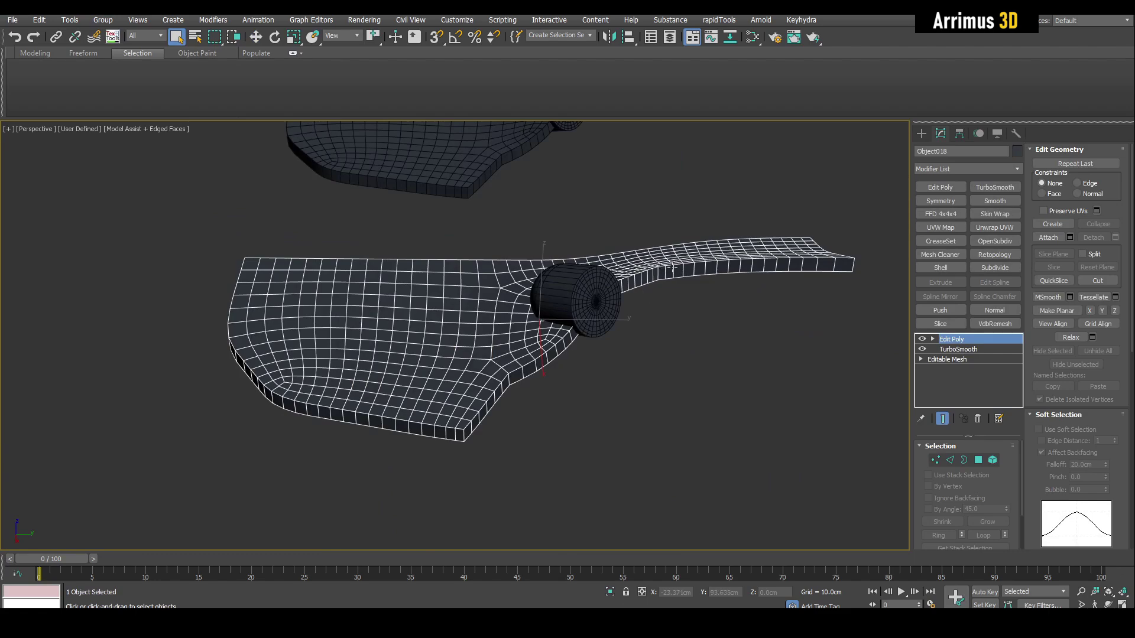
middle_click_drag(666, 328, 716, 367, "alt")
scroll(602, 331, "up", 3)
key("shift+e")
key("4")
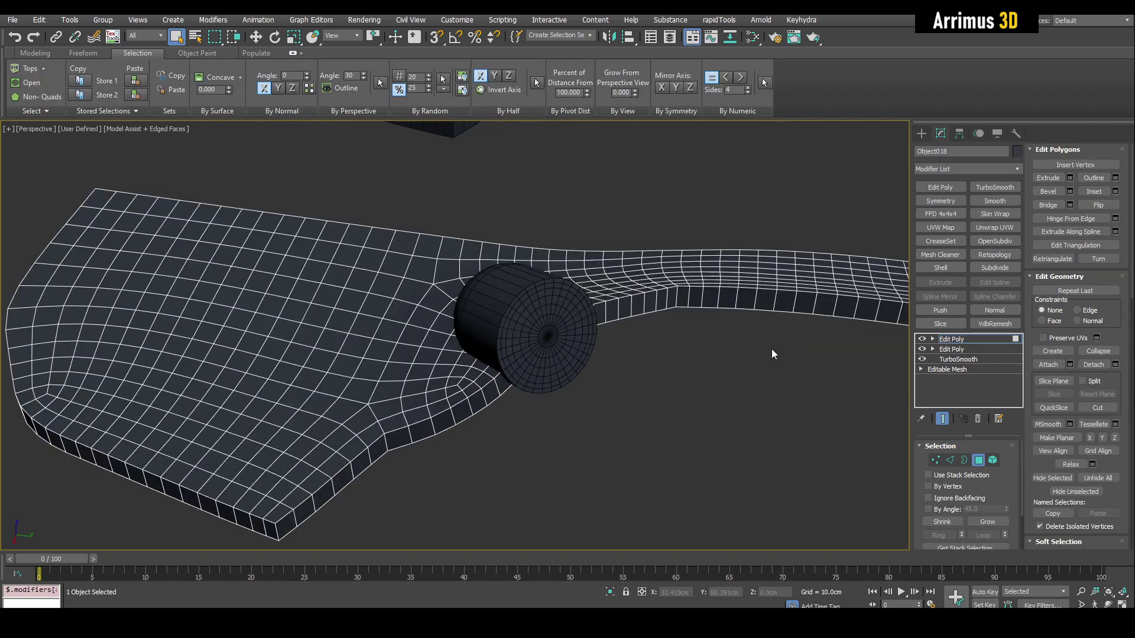
Enable By Angle selection at 45, select the side faces along the panel's contoured edge, and detach them as a separate object.
left_click(944, 508)
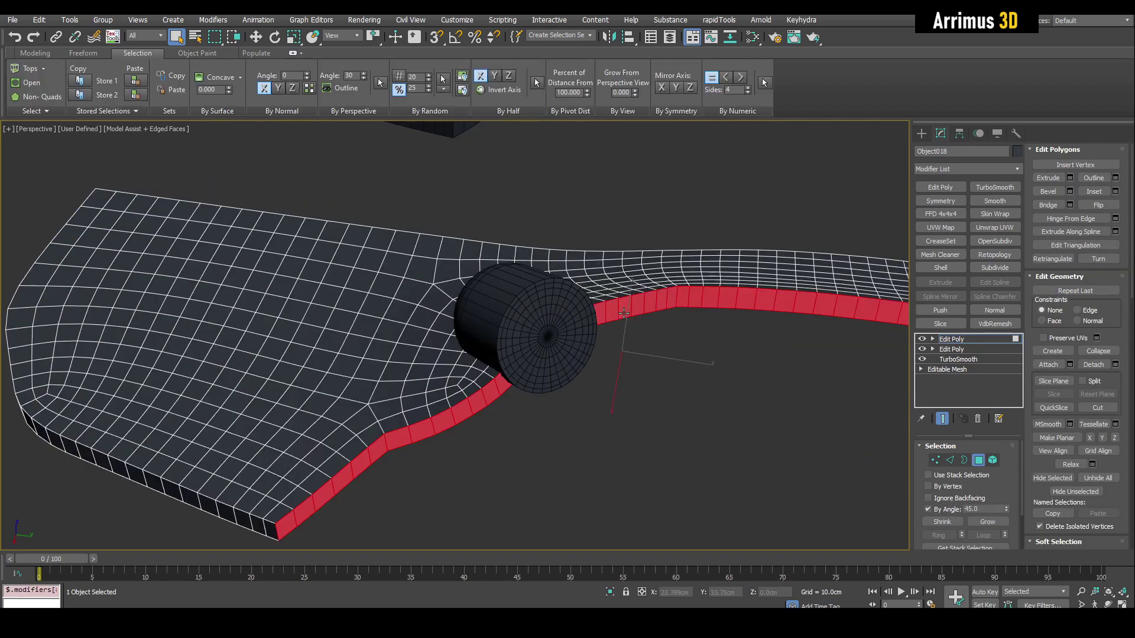
left_click(596, 295)
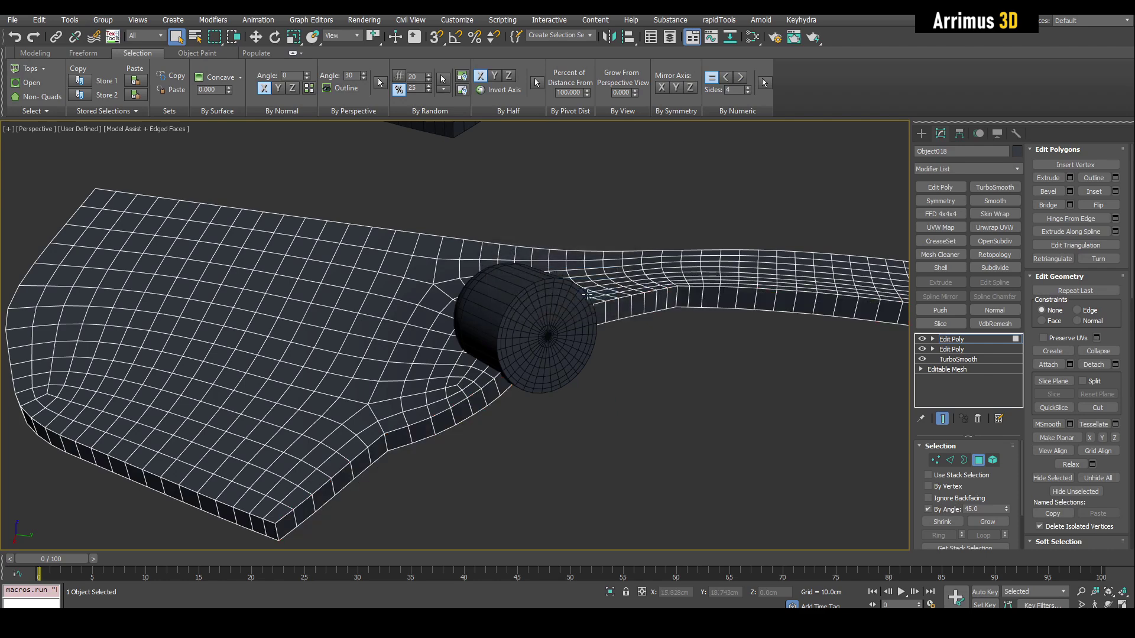
left_click(616, 310)
middle_click_drag(607, 331, 587, 322, "alt")
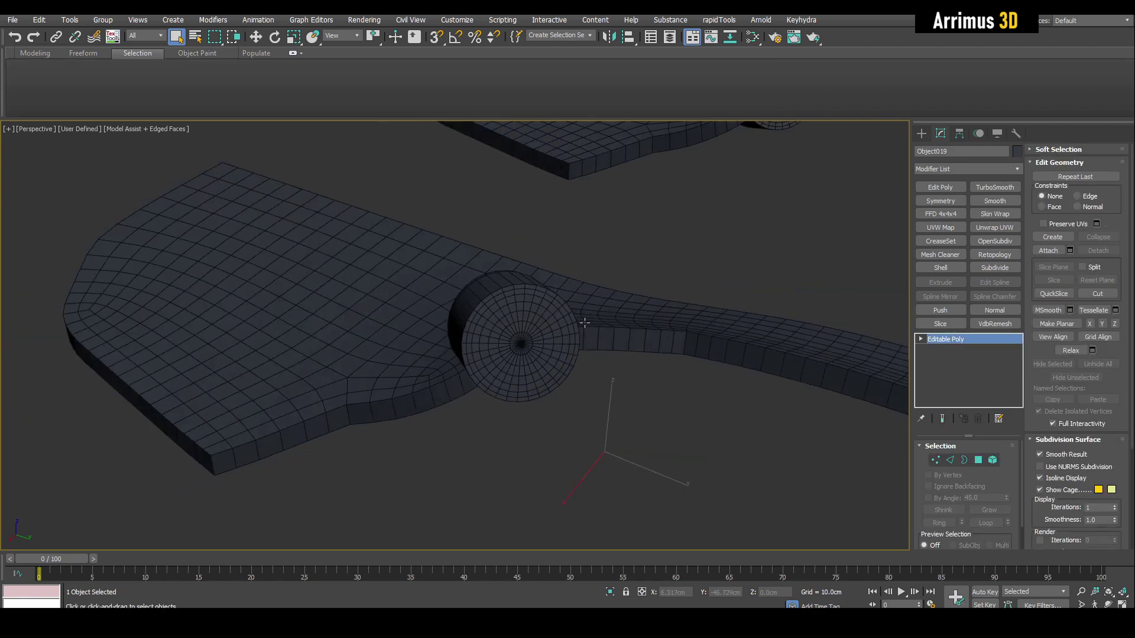
Isolate the detached edge strip, add an Edit Poly modifier to it, and enter its edge sub-object level.
key("alt+q")
middle_click_drag(473, 299, 545, 327)
scroll(544, 327, "up", 5)
key("ctrl+e")
key("2")
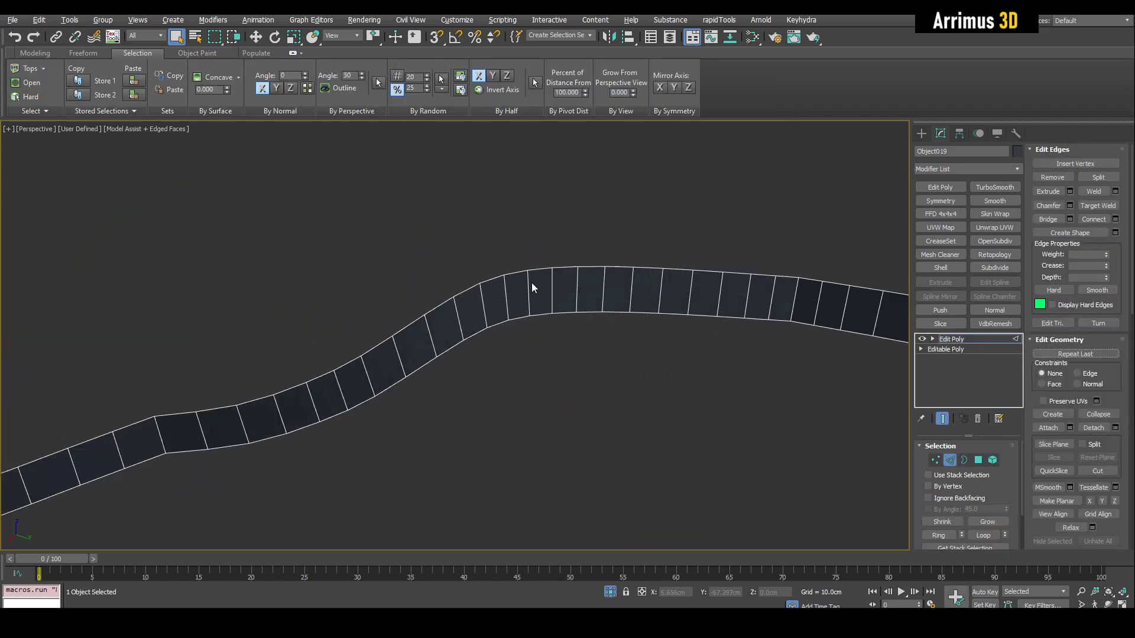
Align the working pivot to the strip and extrude its upper border edges well upward by shift-moving them.
middle_click_drag(572, 279, 525, 335)
key("shift+w")
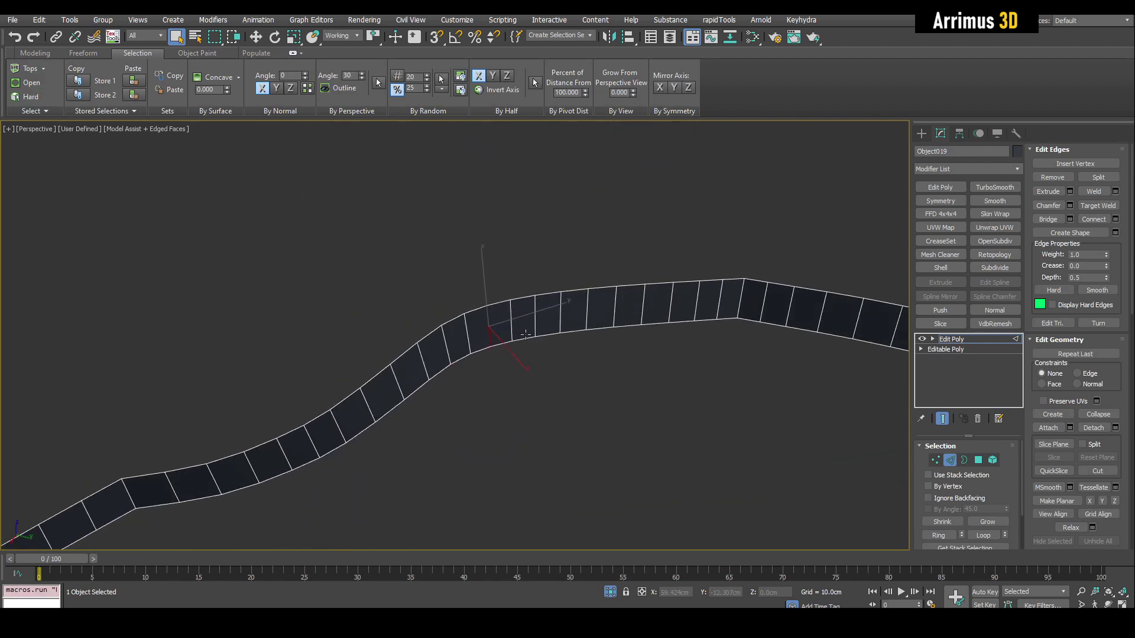
scroll(479, 308, "down", 4)
key("w")
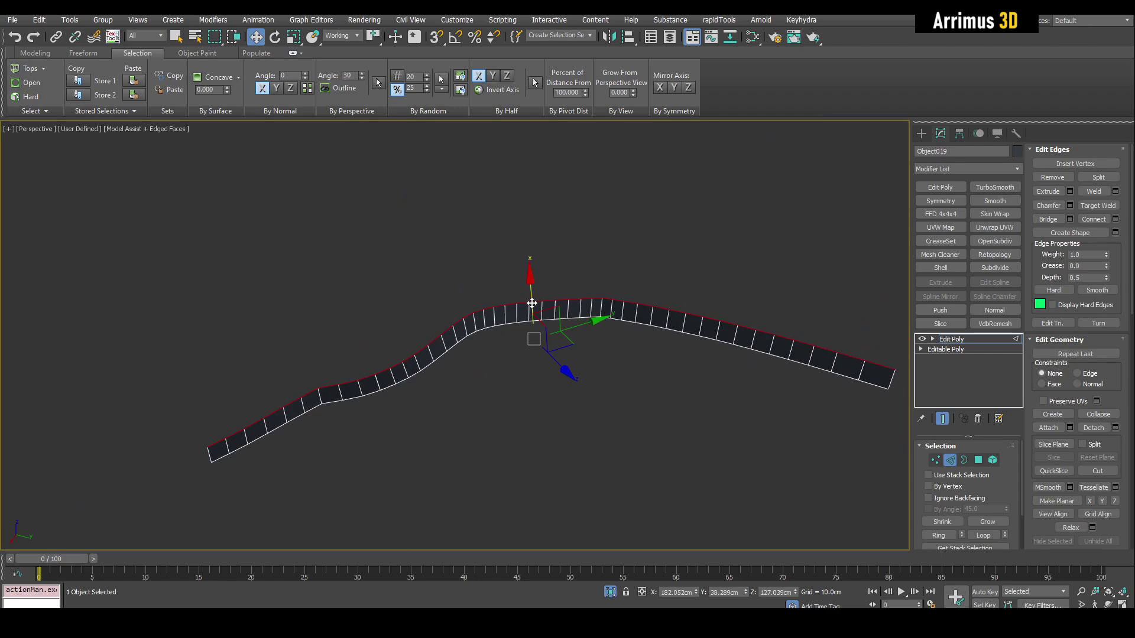
left_click_drag(531, 304, 524, 179, "shift")
key("2")
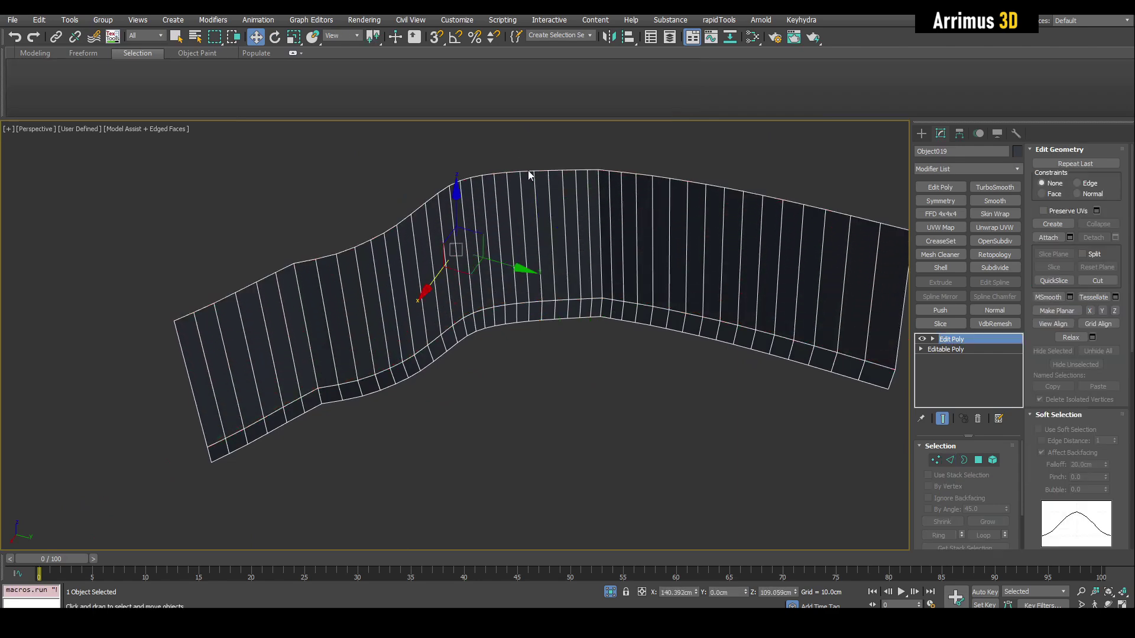
Extrude the strip's lower border edges well downward along the working pivot's X axis.
middle_click_drag(524, 327, 506, 309)
scroll(505, 309, "up", 4)
key("2")
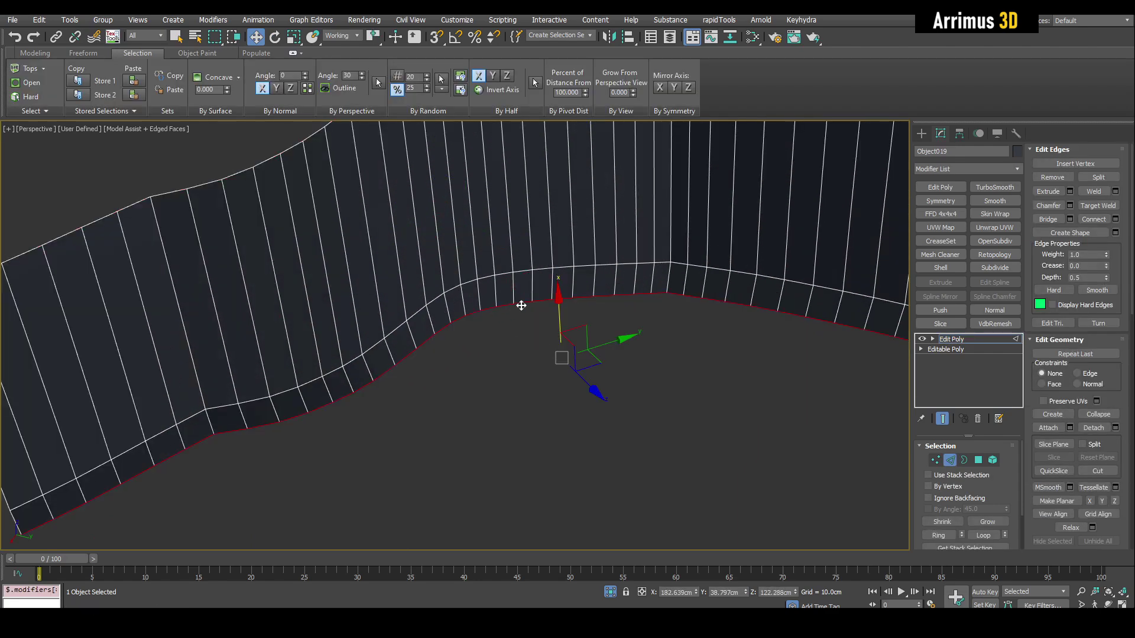
scroll(550, 302, "down", 3)
left_click_drag(554, 289, 567, 425, "shift")
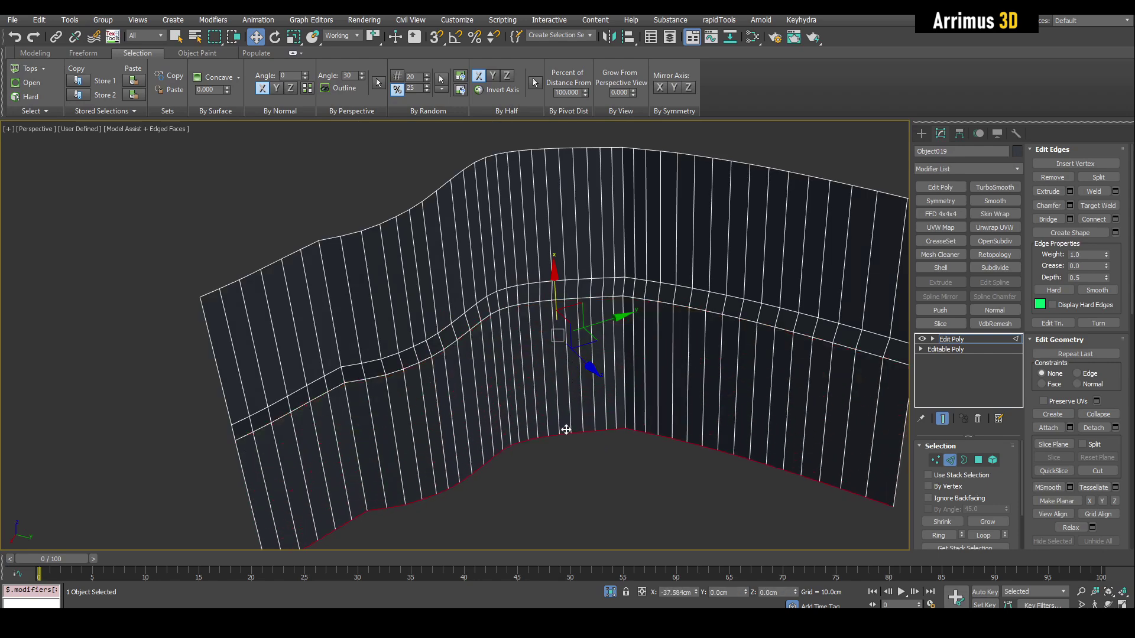
Flip all polygons of the extended strip, bring the other objects back into view, and clear the selection.
key("4")
key("ctrl+a")
left_click(1089, 204)
key("4")
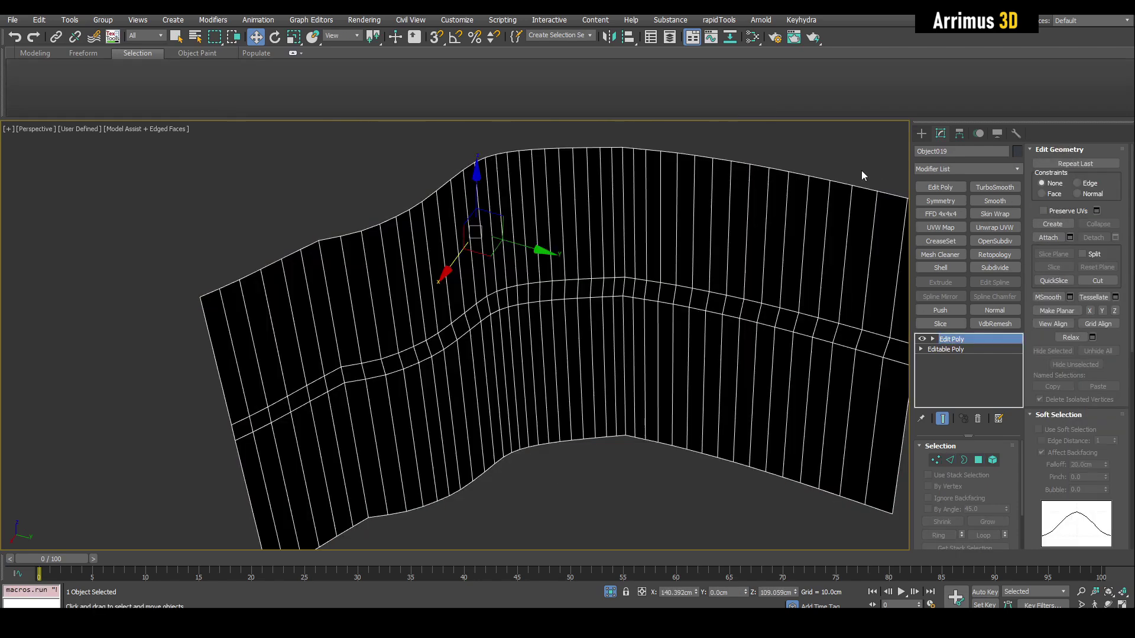
key("q")
left_click(860, 170)
Select the capsule on the copied panel and clone it in place.
middle_click_drag(701, 218, 688, 237)
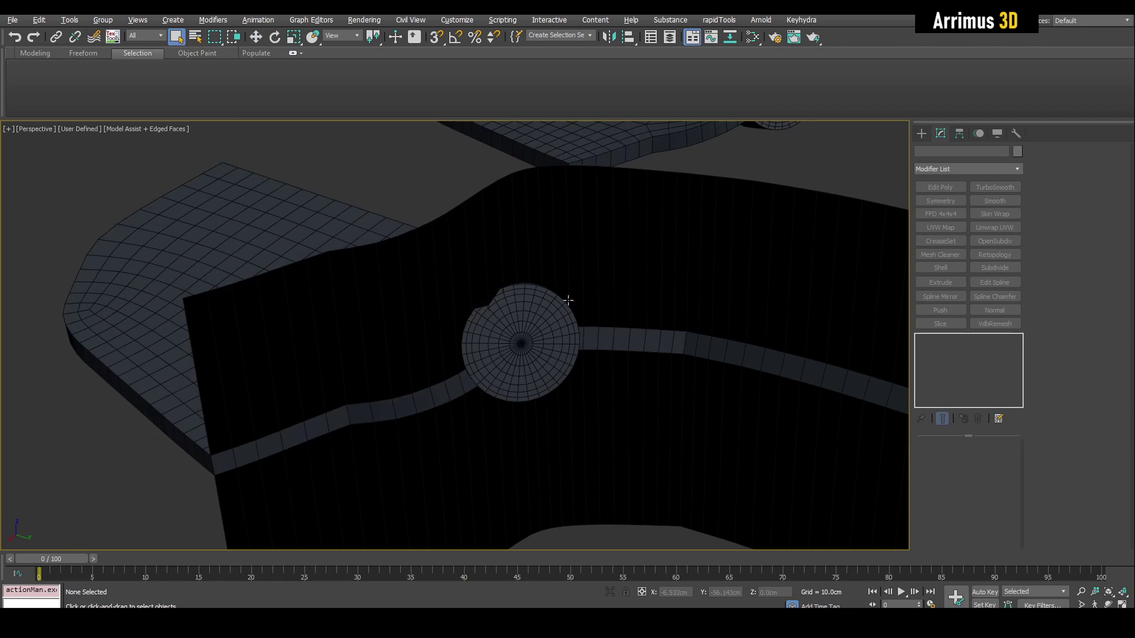
scroll(568, 300, "up", 5)
left_click(505, 275)
key("w")
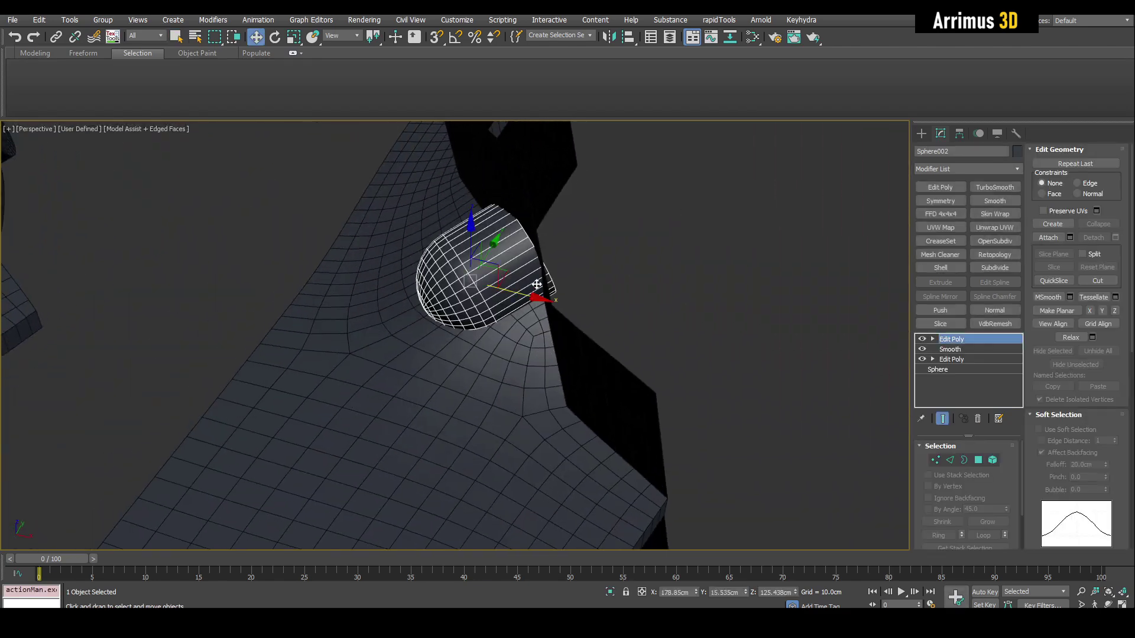
middle_click_drag(602, 294, 537, 305, "alt")
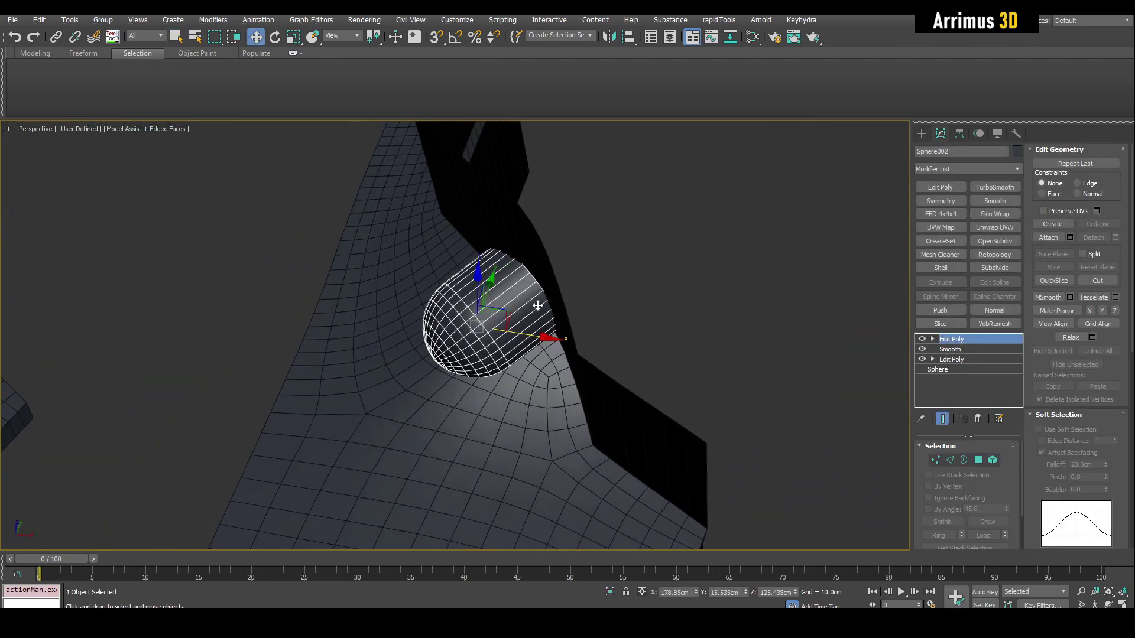
key("ctrl+v")
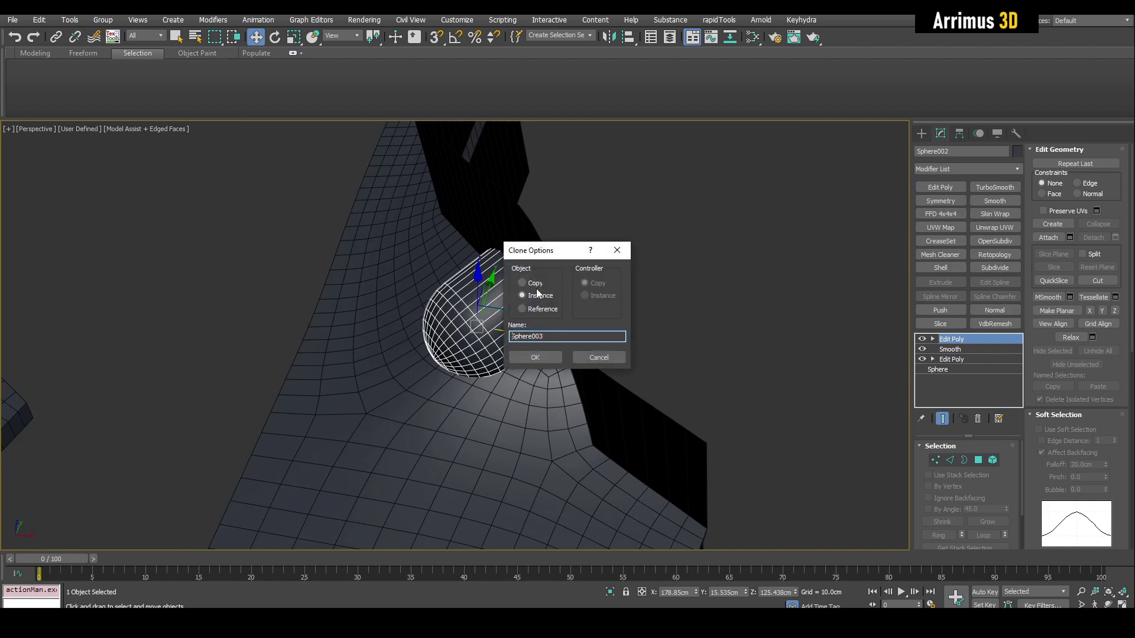
left_click(551, 362)
key("q")
Trim the original capsule by subtracting the flipped, extended strip from it with ProBoolean.
mouse_move(552, 360)
middle_mouse_down("alt")
mouse_move(532, 254)
mouse_move(577, 314)
middle_mouse_up("alt")
scroll(577, 314, "up", 4)
mouse_move(513, 343)
middle_mouse_down("alt")
mouse_move(466, 351)
mouse_move(501, 338)
mouse_move(499, 329)
middle_mouse_up("alt")
key("alt+b")
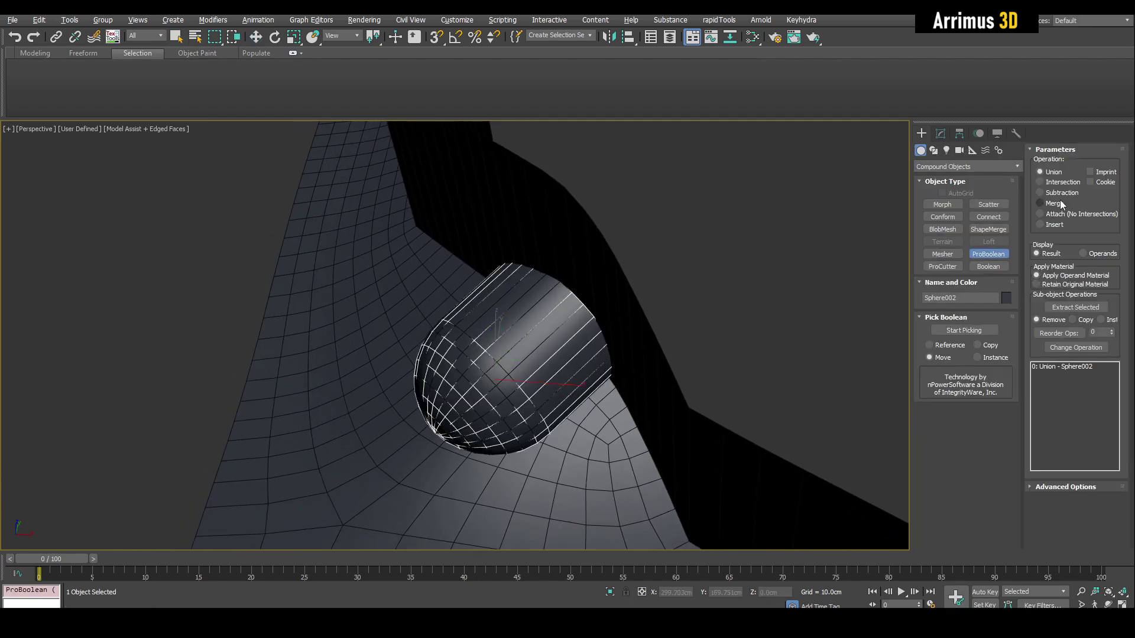
left_click(984, 329)
middle_click_drag(671, 346, 587, 245)
scroll(636, 329, "down", 3)
left_click(575, 283)
key("q")
scroll(611, 302, "up", 6)
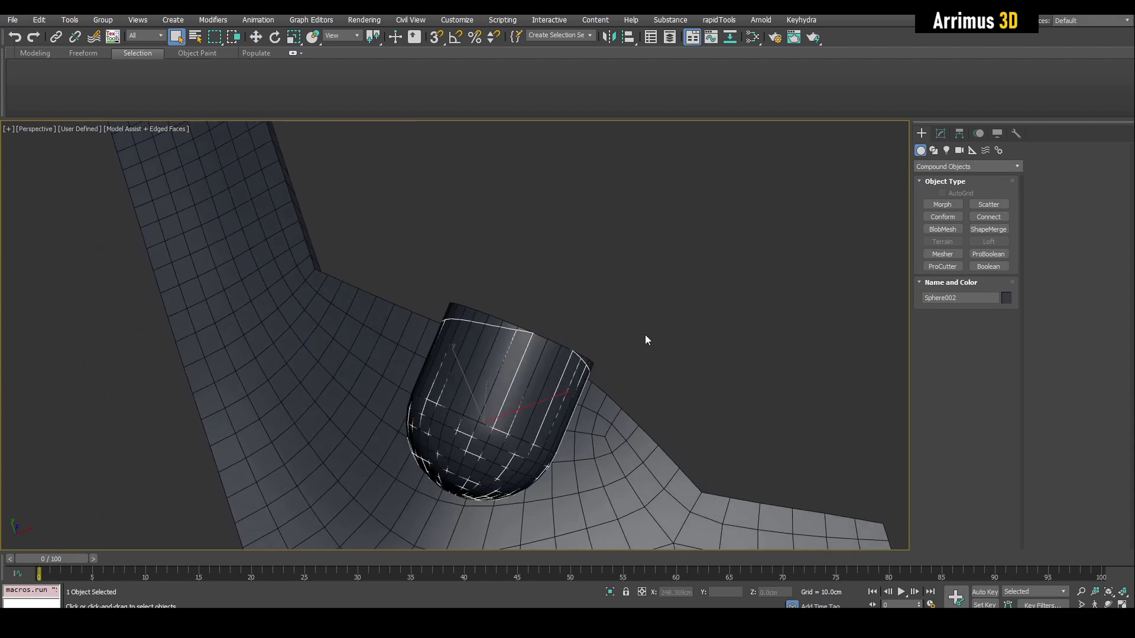
Isolate the trimmed capsule with the panel and examine how they meet, with and without edged faces.
middle_click_drag(645, 339, 461, 338, "alt")
left_click(421, 302, "ctrl")
key("alt+q")
scroll(472, 340, "up", 5)
key("F4")
left_click(601, 373)
middle_click_drag(601, 373, 516, 334, "alt")
scroll(547, 244, "up", 4)
key("F4")
scroll(550, 182, "down", 5)
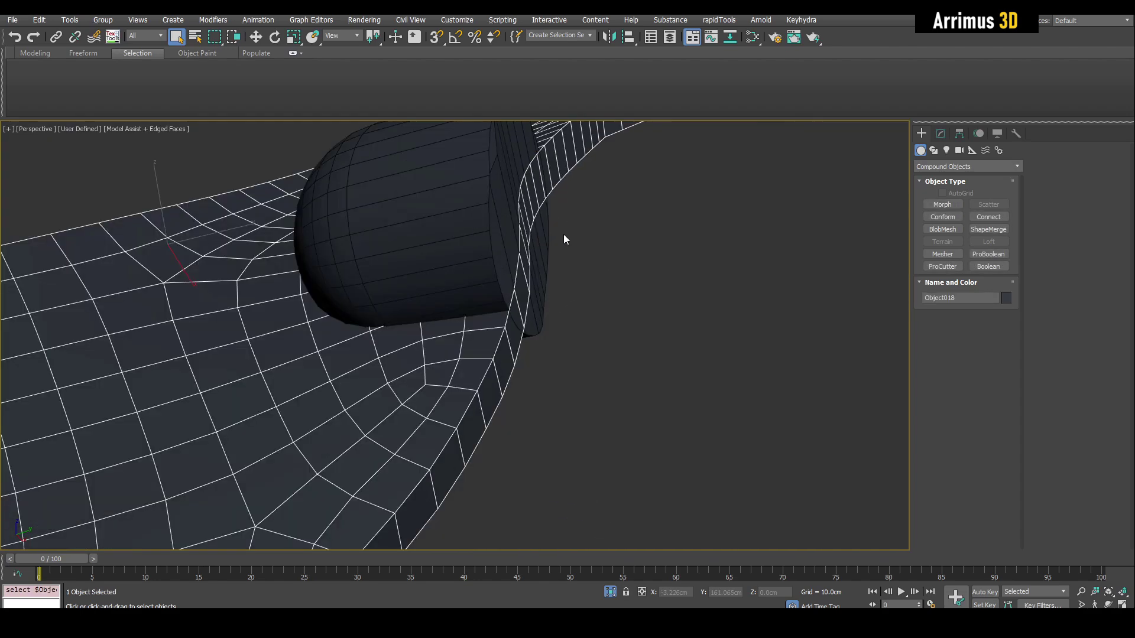
Examine the capsule's outer end around the panel's contoured edge, from the side and from below.
left_click(540, 230)
left_click(525, 236)
left_click(543, 228)
left_click(549, 176)
left_click(570, 232)
middle_click_drag(570, 233, 492, 367, "alt")
scroll(565, 334, "down", 3)
scroll(495, 368, "up", 5)
scroll(539, 243, "down", 2)
middle_click_drag(537, 283, 527, 330)
Select the panel's underside faces by angle and detach a copy of them as a separate object.
left_click(697, 296)
scroll(697, 296, "down", 4)
key("4")
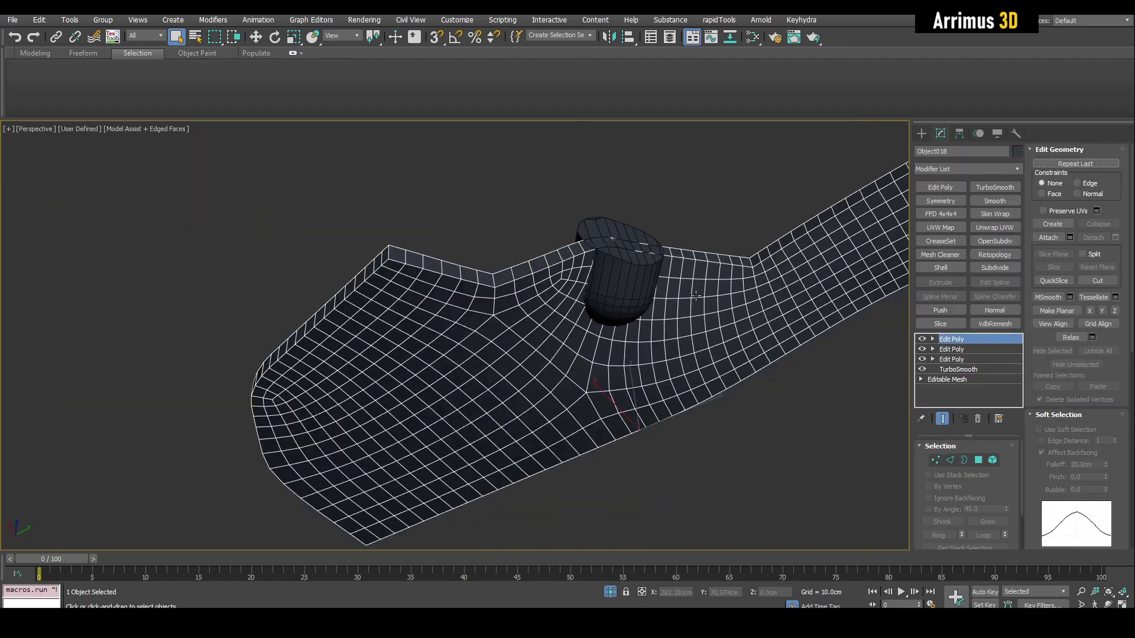
key("4")
left_click(705, 295)
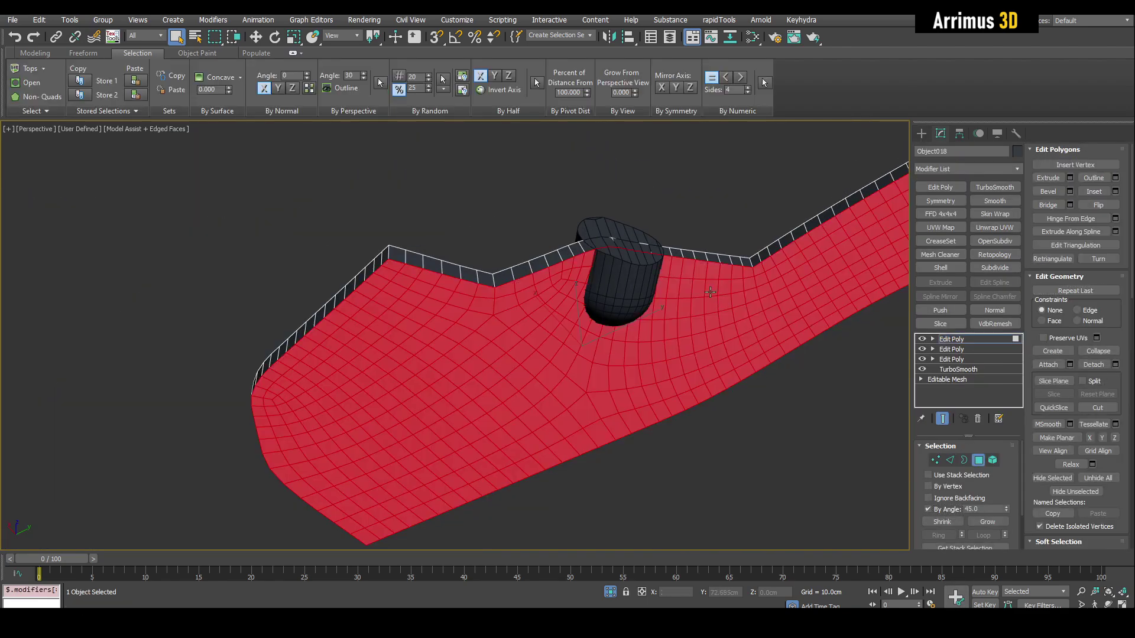
scroll(705, 296, "up", 3)
left_click(591, 298)
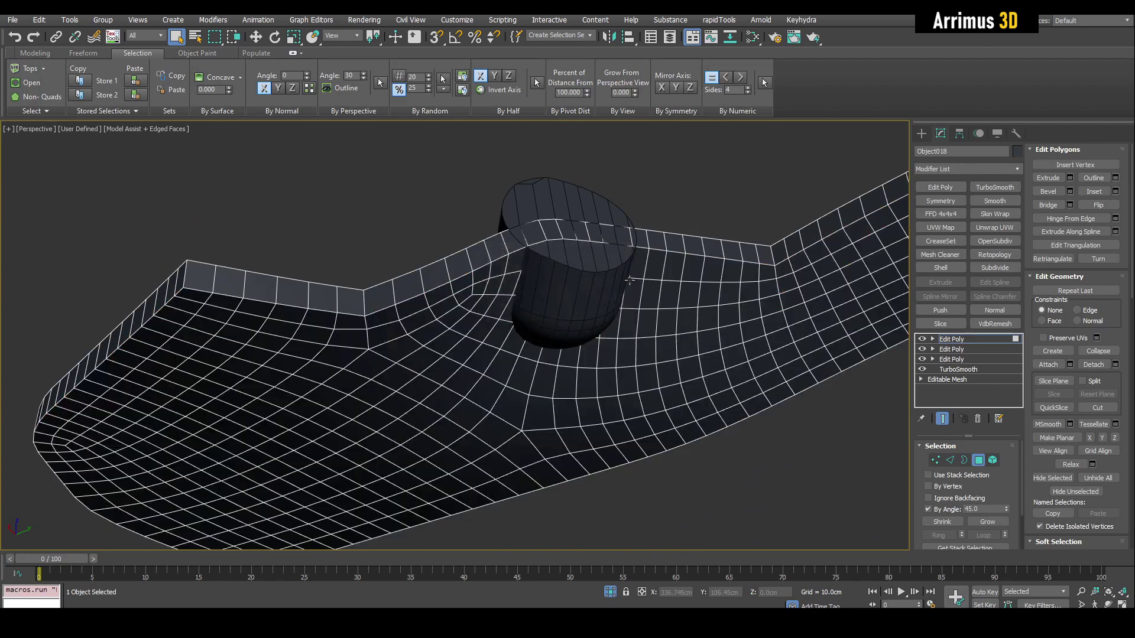
Select all polygons of the detached underside copy, flip them, and clear the selection.
key("4")
left_click_drag(737, 198, 699, 333)
left_click(716, 246)
key("4")
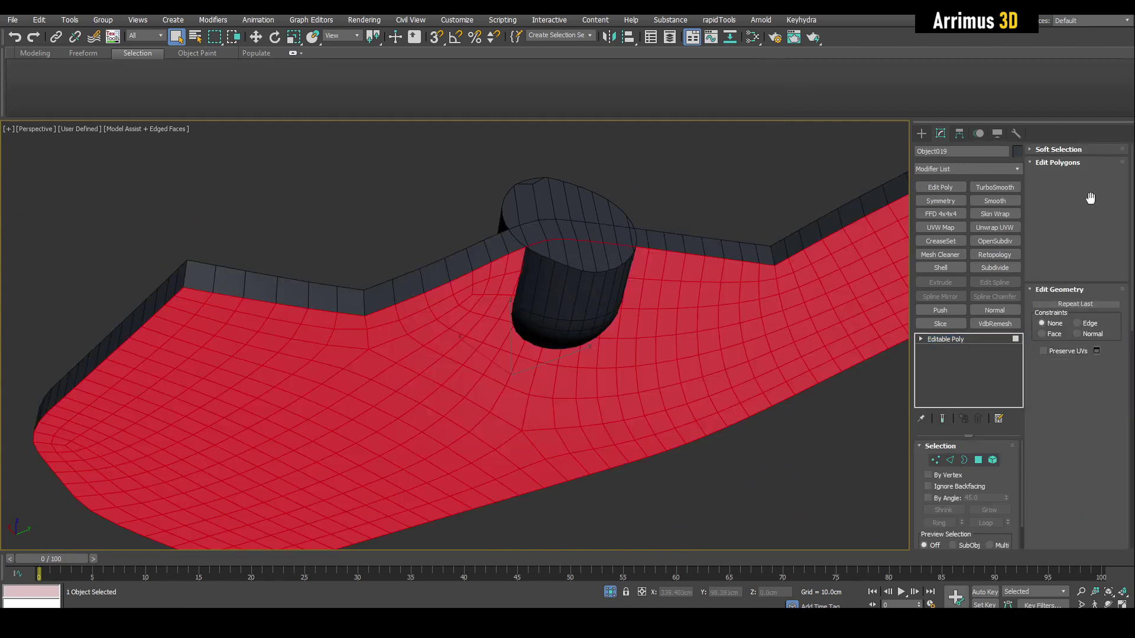
key("4")
left_click(749, 186)
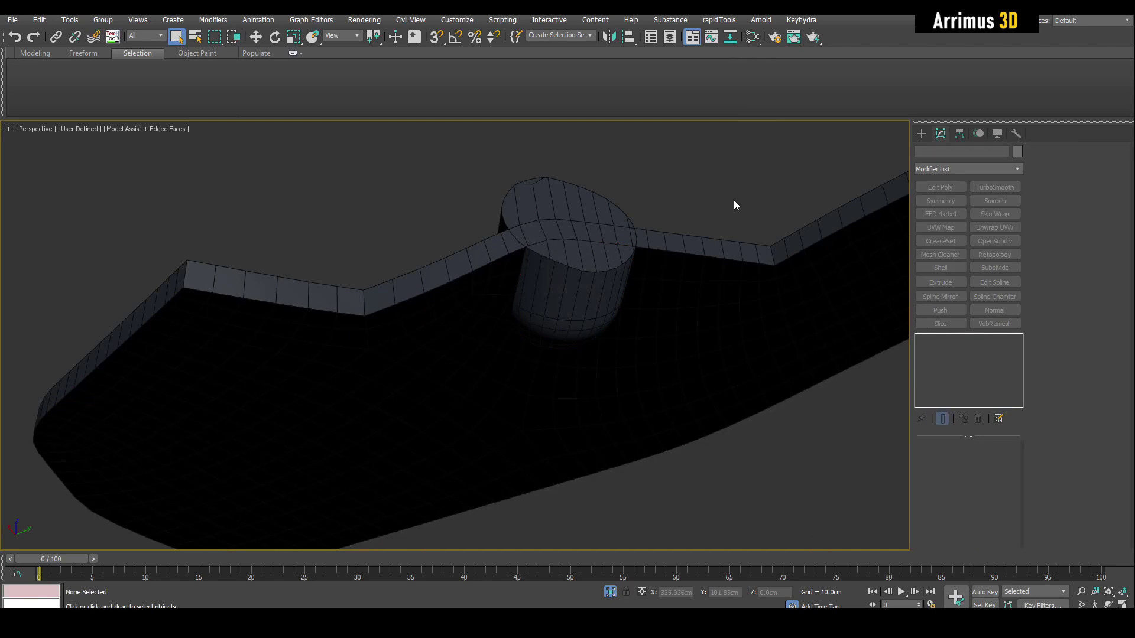
Select the underside copy together with the trimmed capsule and isolate the two.
left_click(702, 276)
key("shift+e")
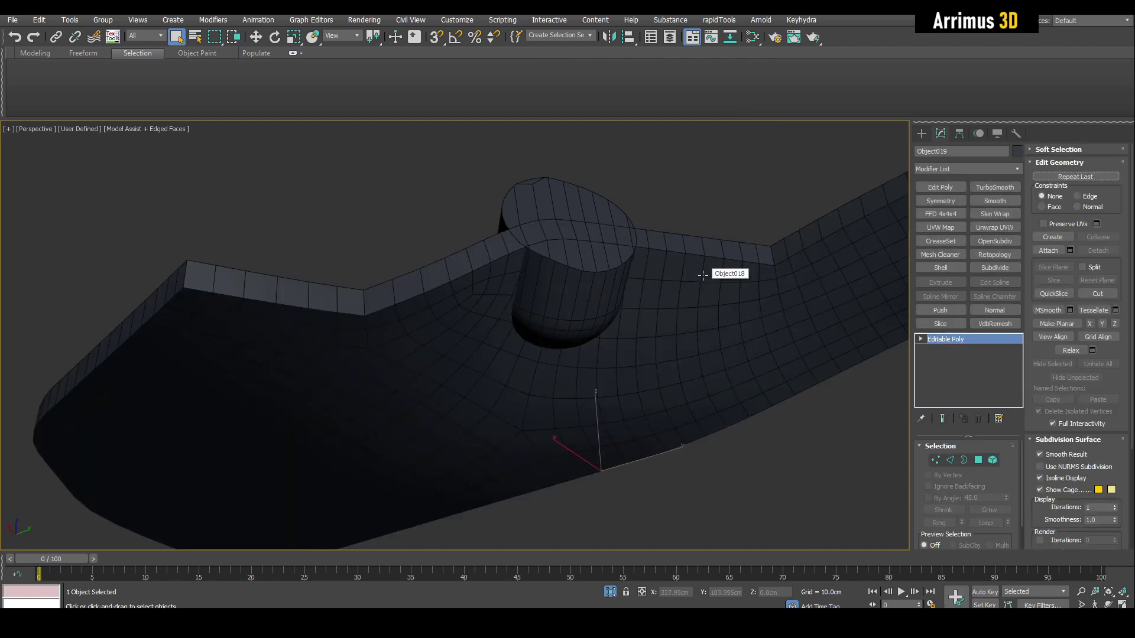
left_click(566, 202, "ctrl")
key("alt+q")
key("alt+q")
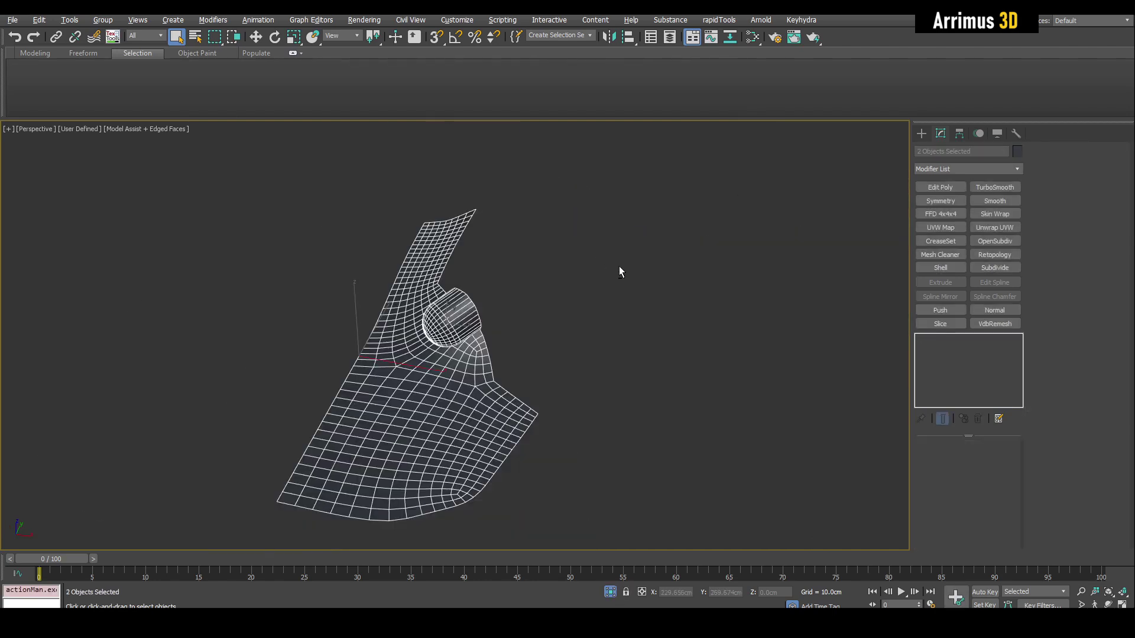
middle_click_drag(619, 266, 534, 222, "alt")
Subtract the flipped underside copy from the capsule using its existing ProBoolean.
left_click(534, 223)
scroll(501, 312, "up", 5)
left_click(499, 319)
middle_click_drag(499, 319, 585, 293)
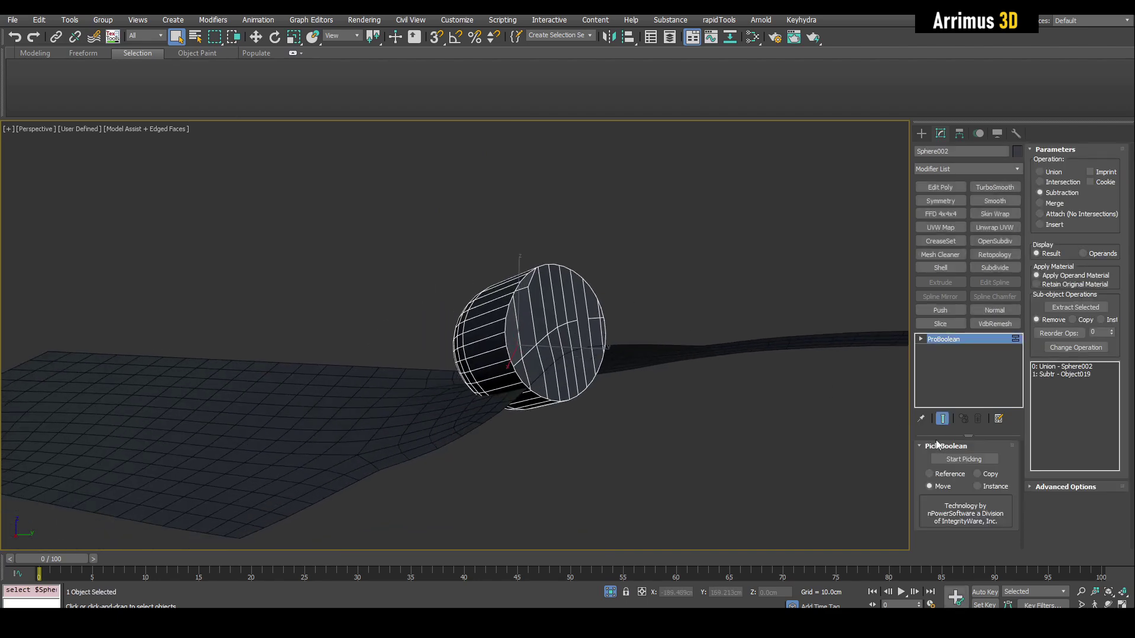
left_click(963, 459)
left_click(733, 379)
right_click(622, 364)
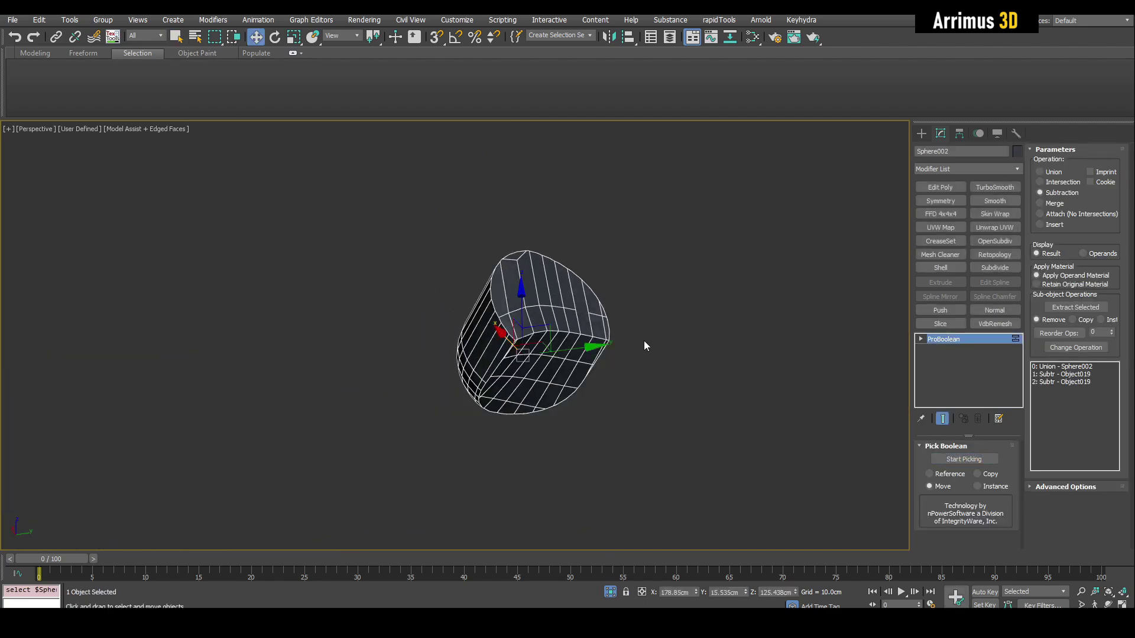
Isolate the trimmed capsule with the full panel and examine the fit, with and without edged faces.
key("alt+q")
left_click(397, 294, "ctrl")
key("alt+q")
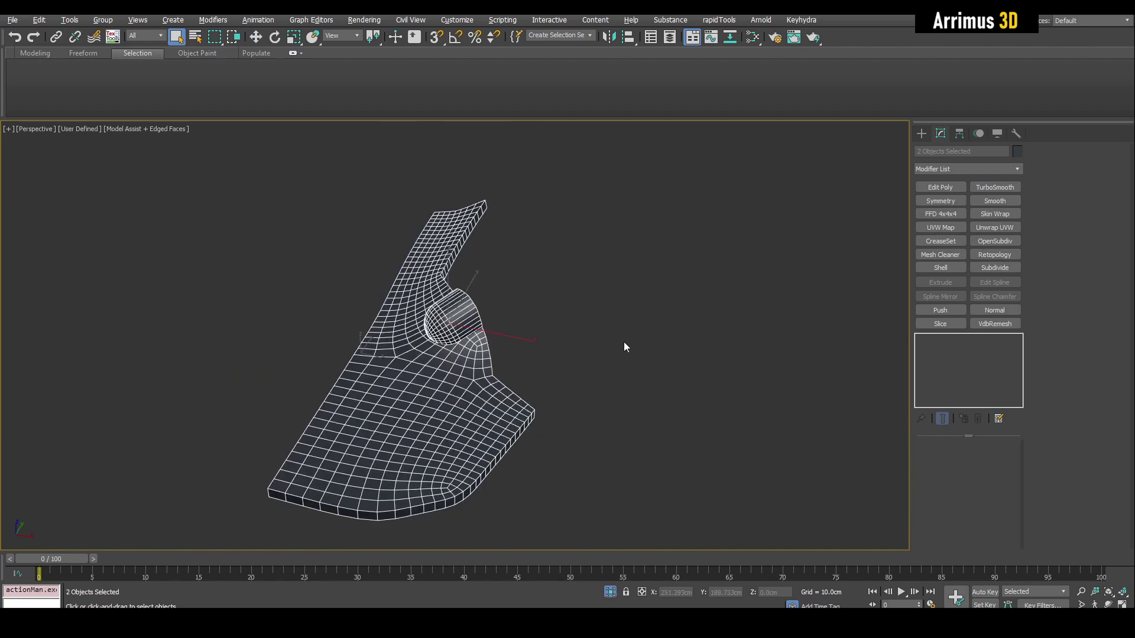
middle_click_drag(623, 342, 486, 329, "alt")
key("F4")
scroll(486, 328, "up", 5)
left_click(558, 394)
middle_click_drag(556, 390, 465, 295, "alt")
key("F4")
Try shifting the trimmed capsule slightly against the panel to check its cut shape.
left_click(463, 273)
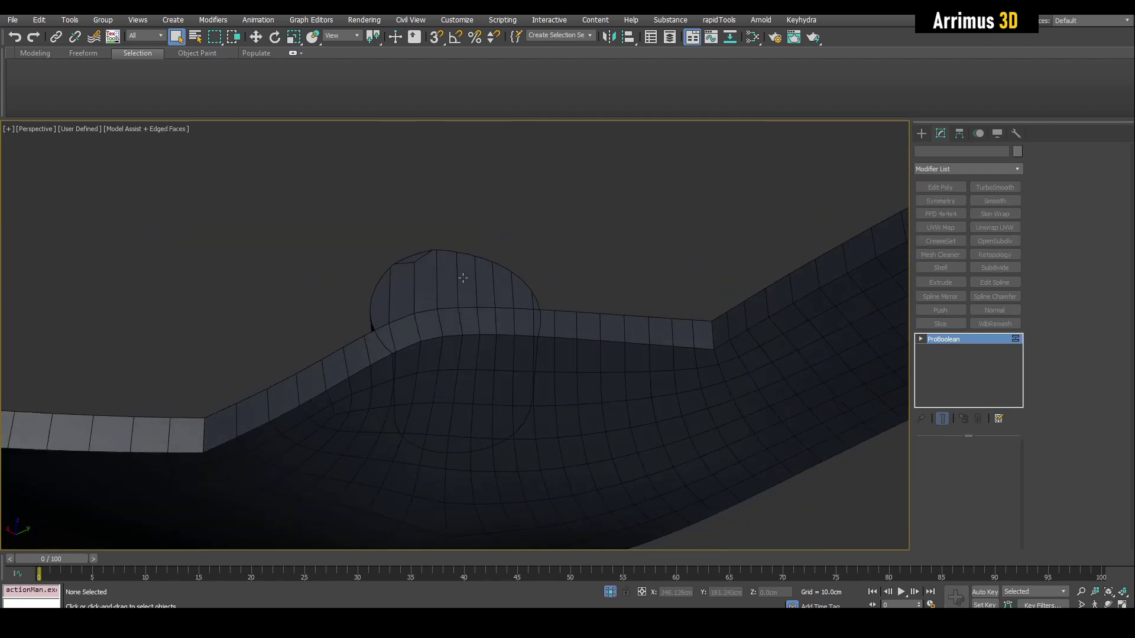
key("w")
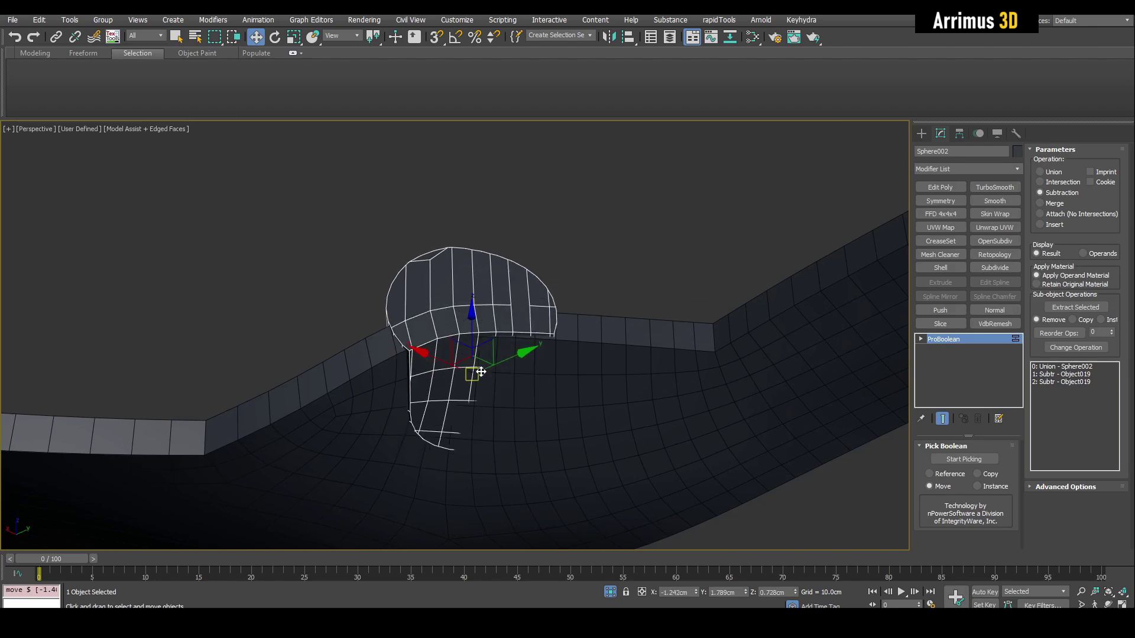
left_click_drag(481, 372, 471, 361)
key("q")
left_click(547, 284)
middle_click_drag(547, 283, 459, 375, "alt")
Scale the cloned capsule uniformly to 75% and move it outward along its local Z axis.
left_click(532, 399)
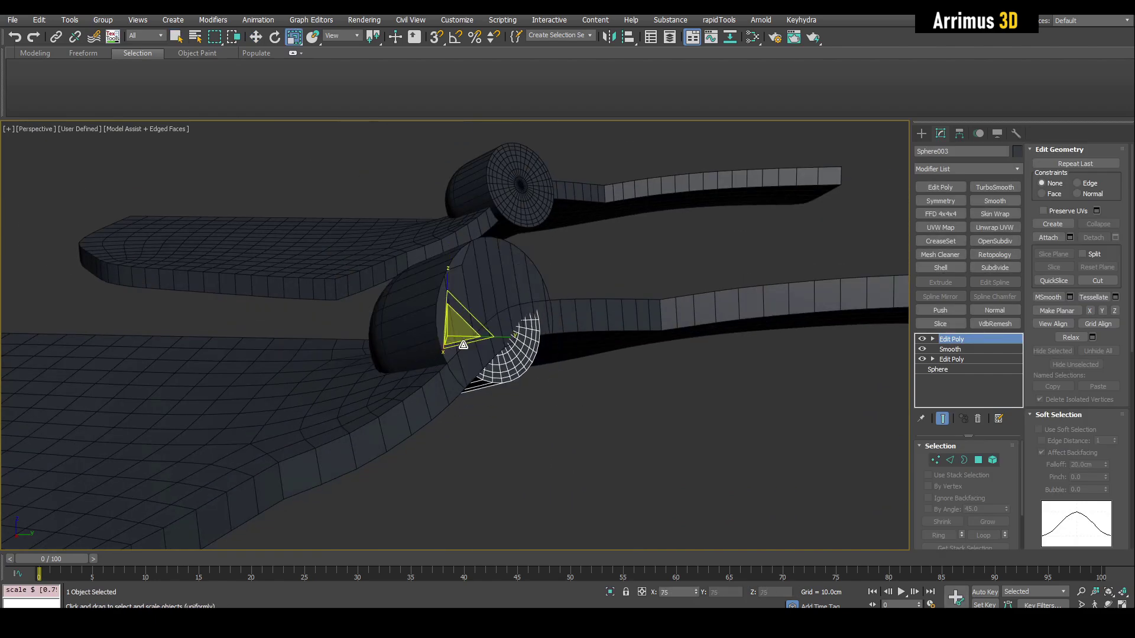
key("w")
middle_click_drag(474, 332, 464, 286, "alt")
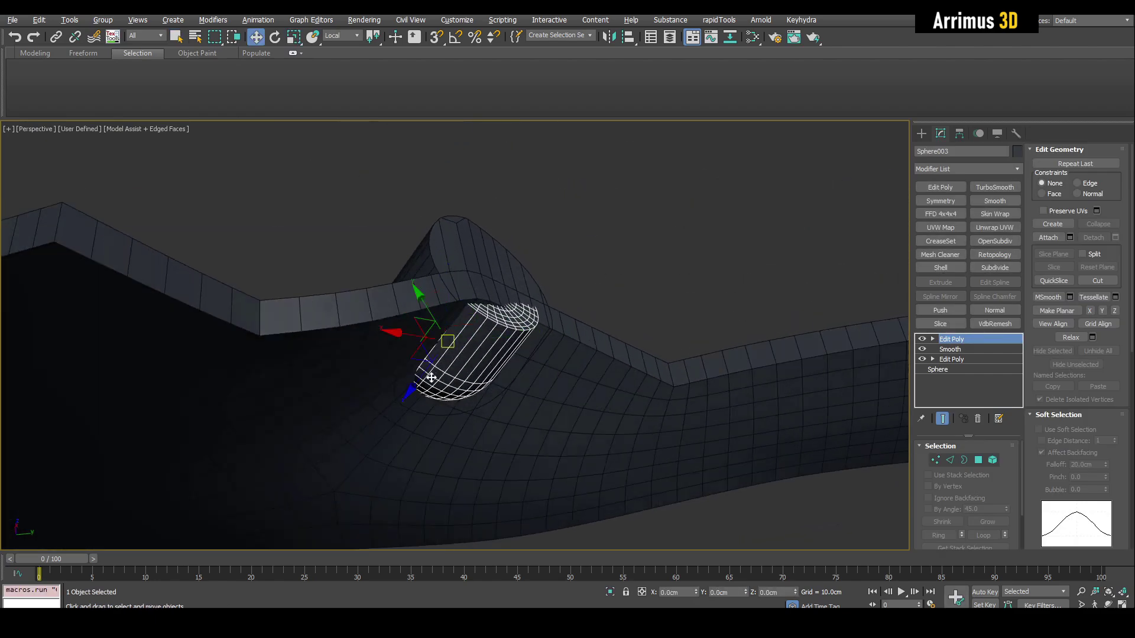
middle_click_drag(430, 378, 423, 374, "alt")
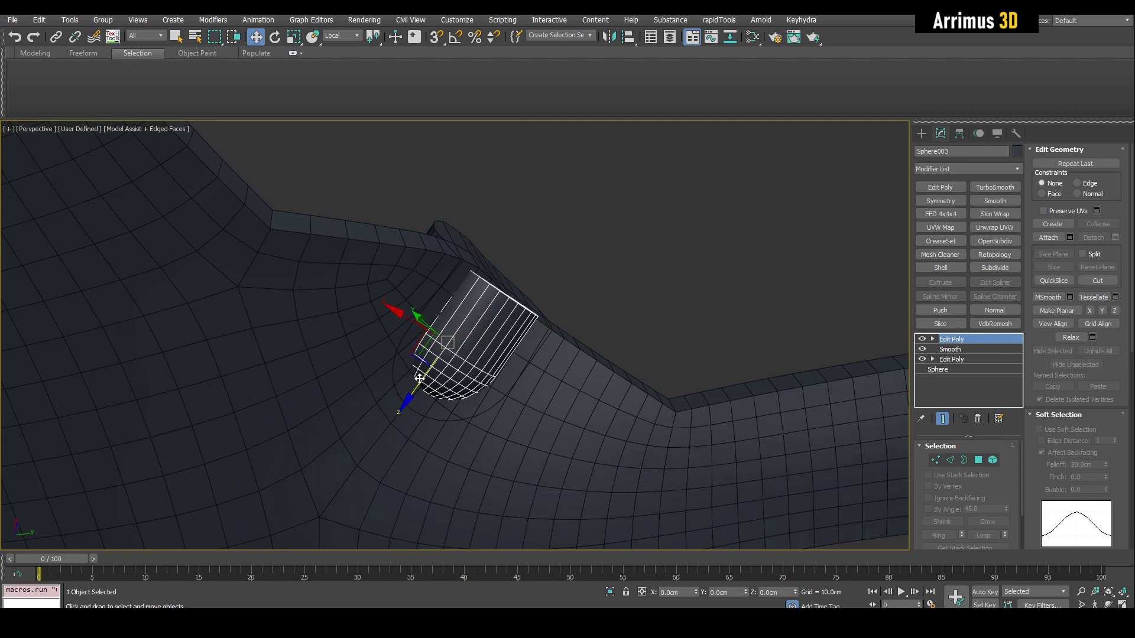
middle_click_drag(437, 359, 537, 357, "alt")
Union the panel with the trimmed capsule using ProBoolean and subtract the scaled capsule from the result.
left_click(587, 327)
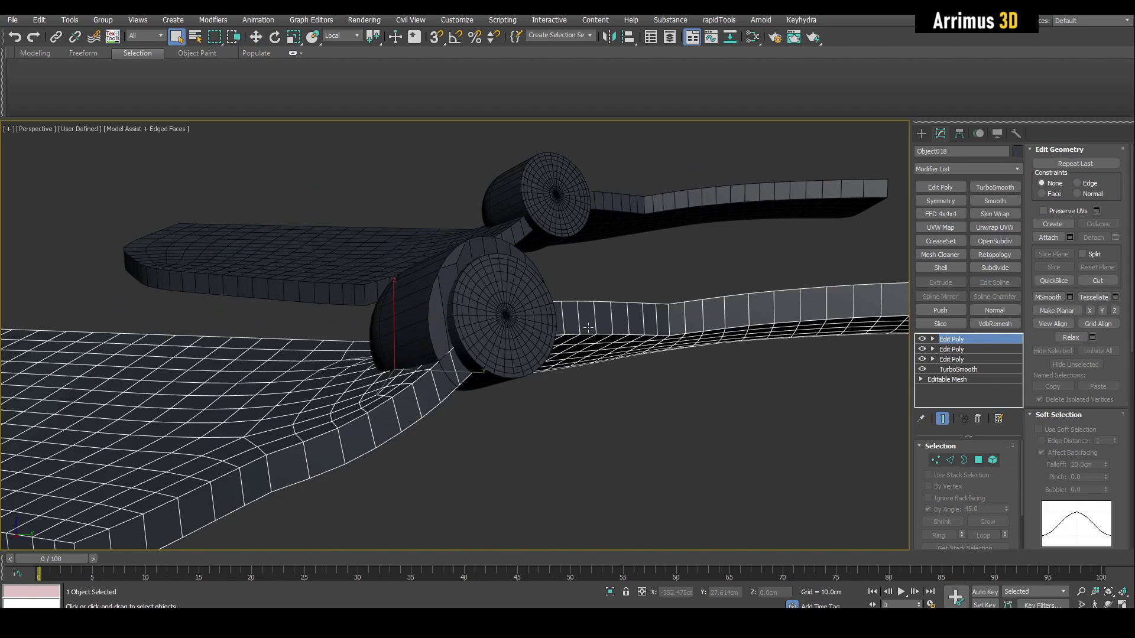
left_click(420, 282)
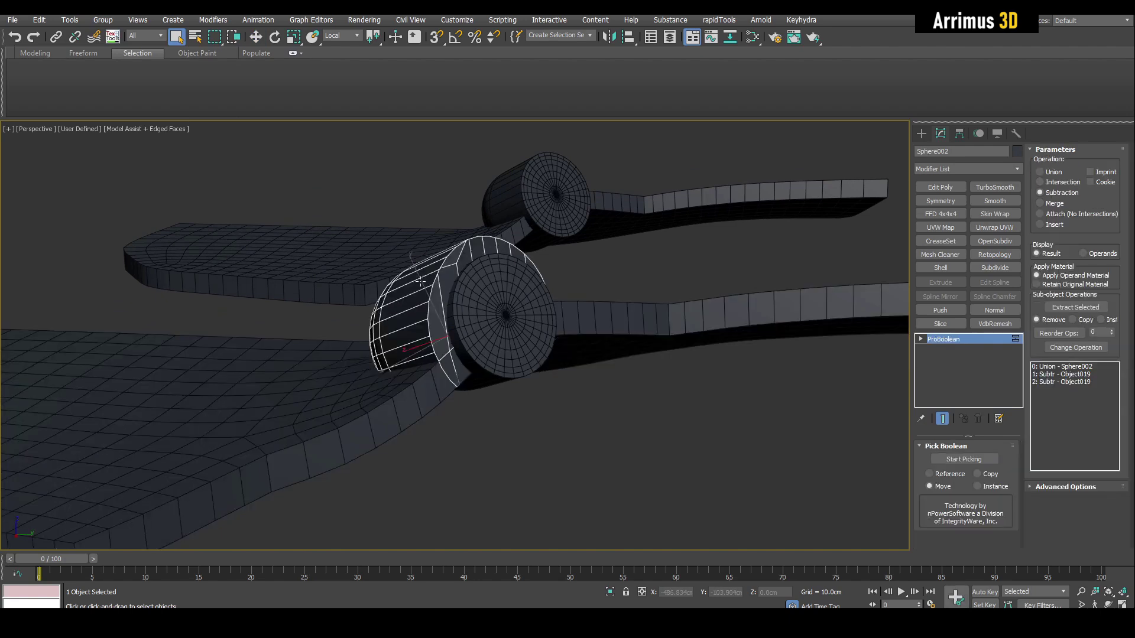
left_click(945, 460)
key("w")
middle_click_drag(529, 342, 586, 345, "alt")
key("ctrl+z")
key("q")
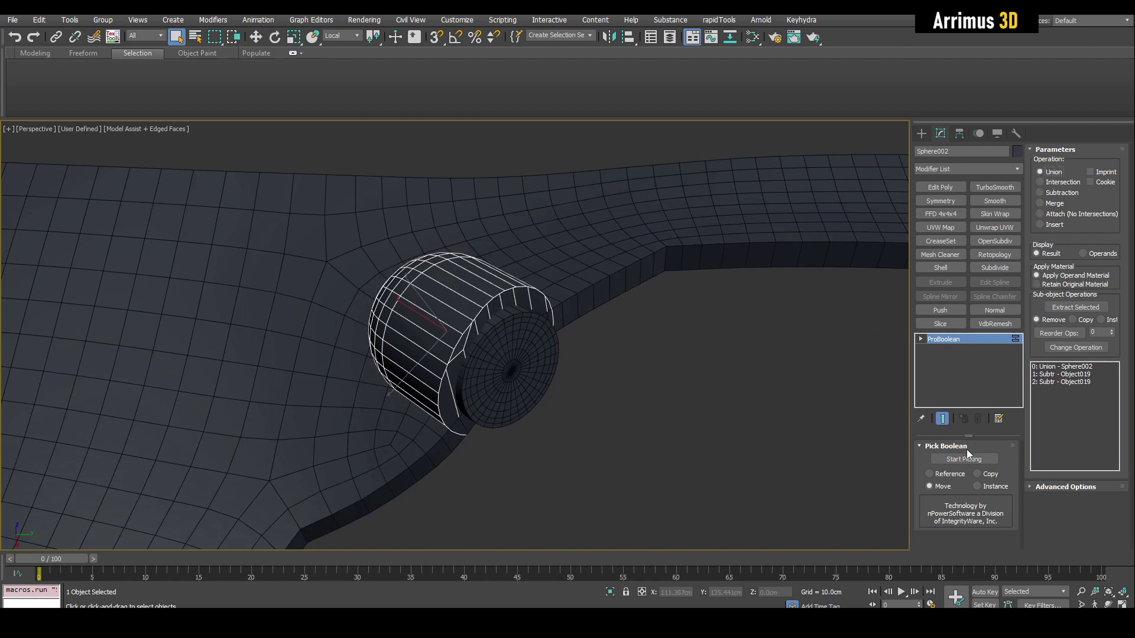
left_click(606, 266)
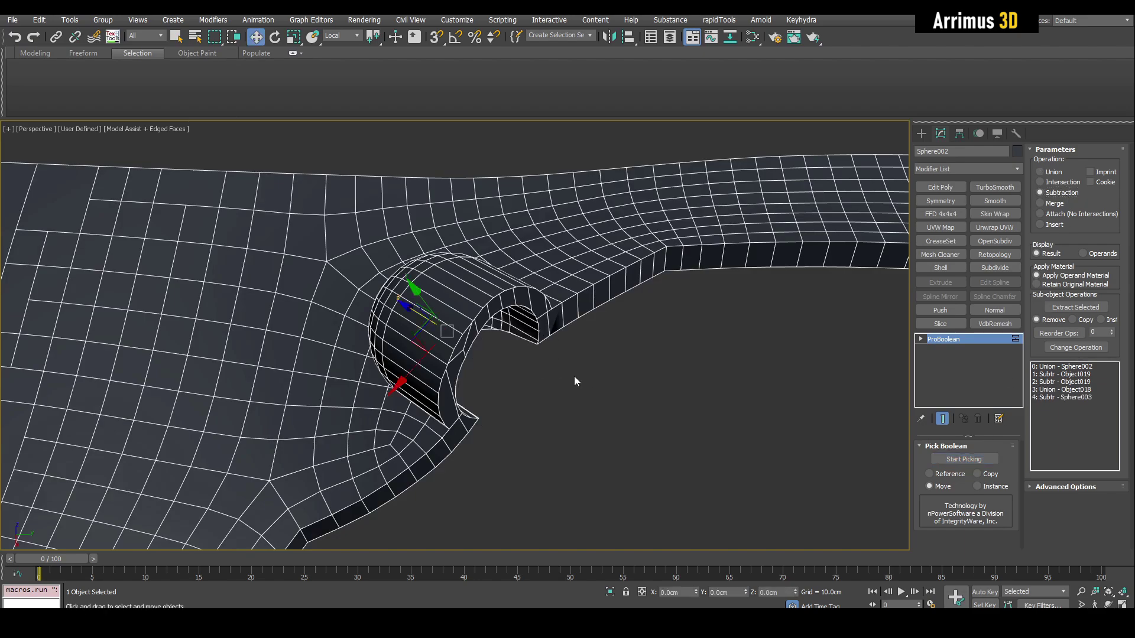
Examine the hollowed housing on the panel edge, with and without edged faces.
key("q")
middle_click_drag(573, 376, 563, 345, "alt")
key("F4")
scroll(496, 287, "up", 2)
key("F4")
scroll(550, 337, "down", 3)
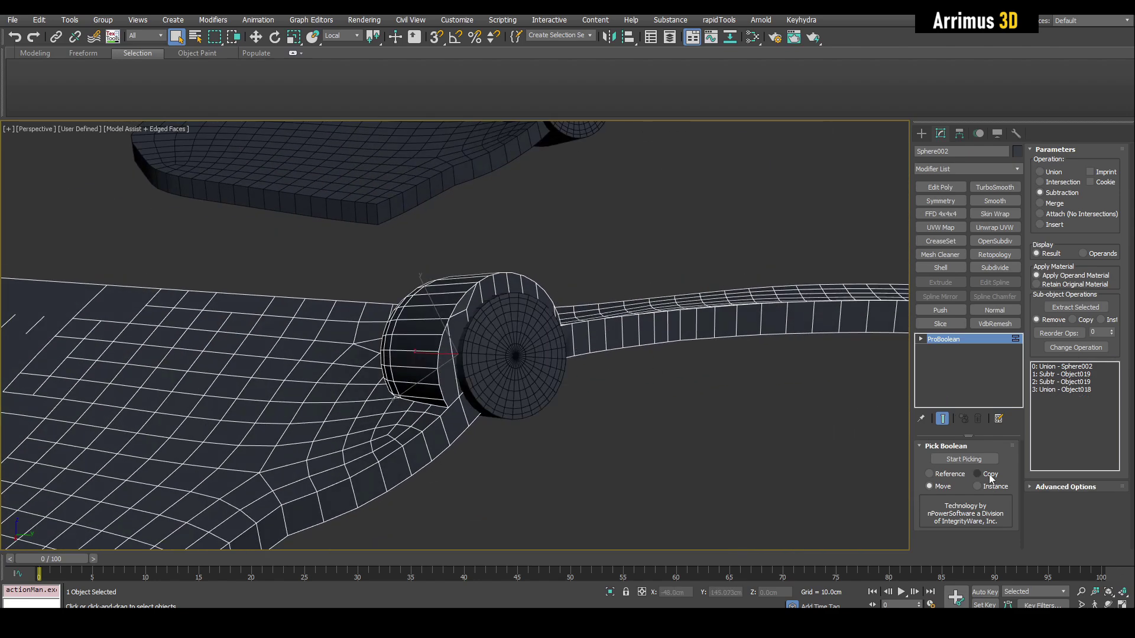
Undo the scaled capsule's subtraction and subtract it again with the Copy option.
key("w")
middle_click_drag(576, 286, 602, 307, "alt")
scroll(603, 307, "up", 2)
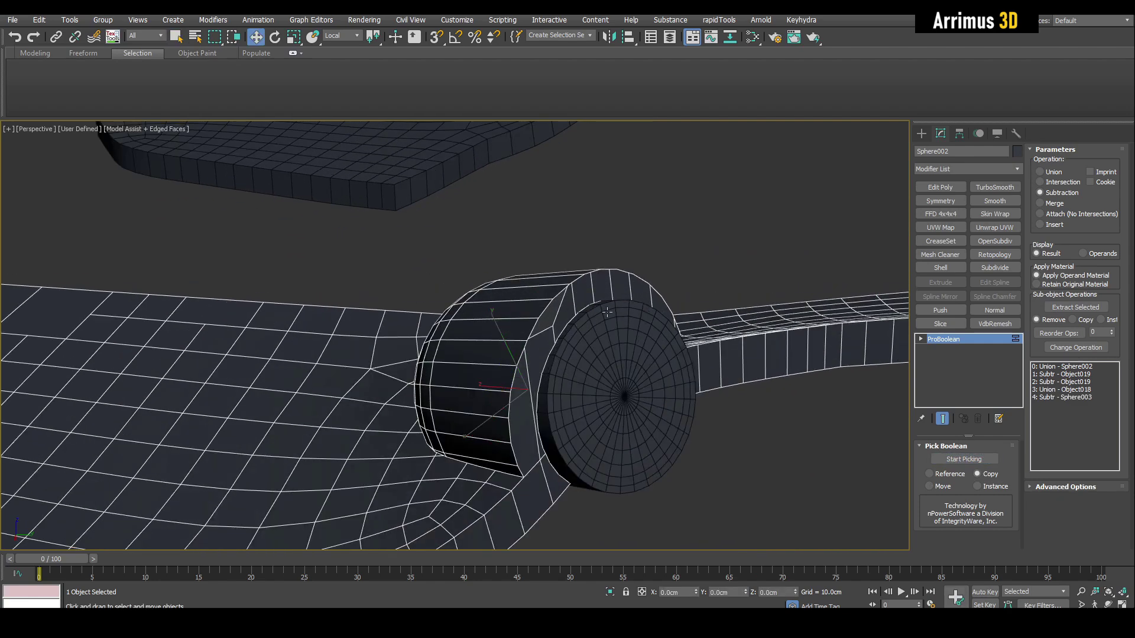
Assign a dark gray object color to the inner capsule inside the panel's housing.
key("q")
left_click(621, 360)
left_click(1017, 152)
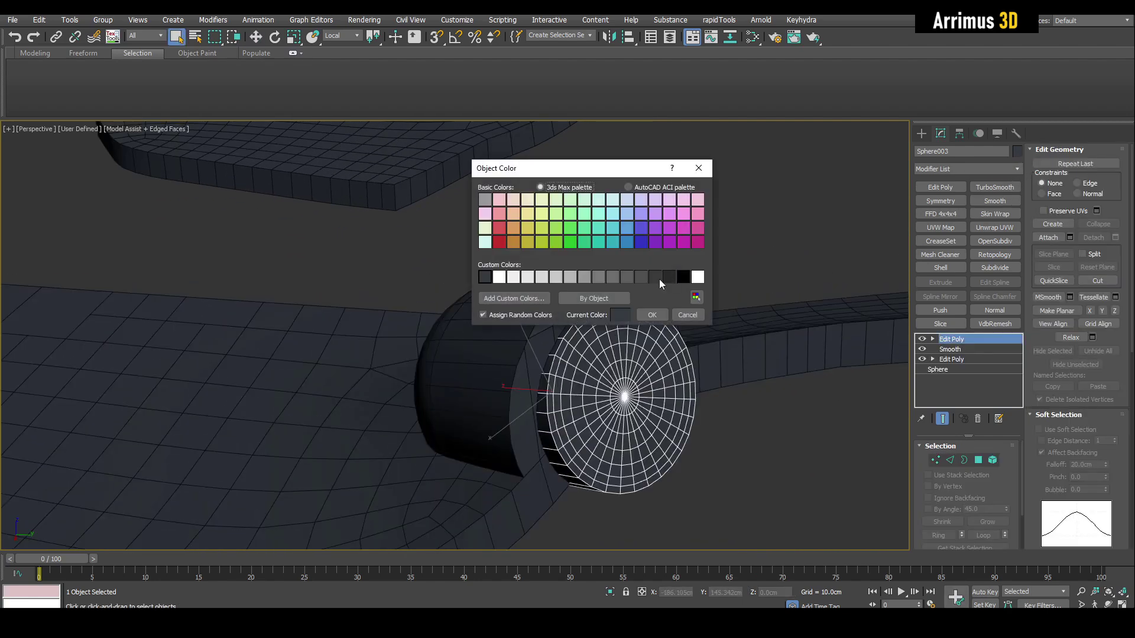
left_click(654, 314)
Shrink the polygon selection on the inner capsule's flat cap and recess the remaining faces inward, leaving a raised rim.
middle_click_drag(653, 314, 492, 333, "alt")
key("4")
scroll(535, 326, "up", 3)
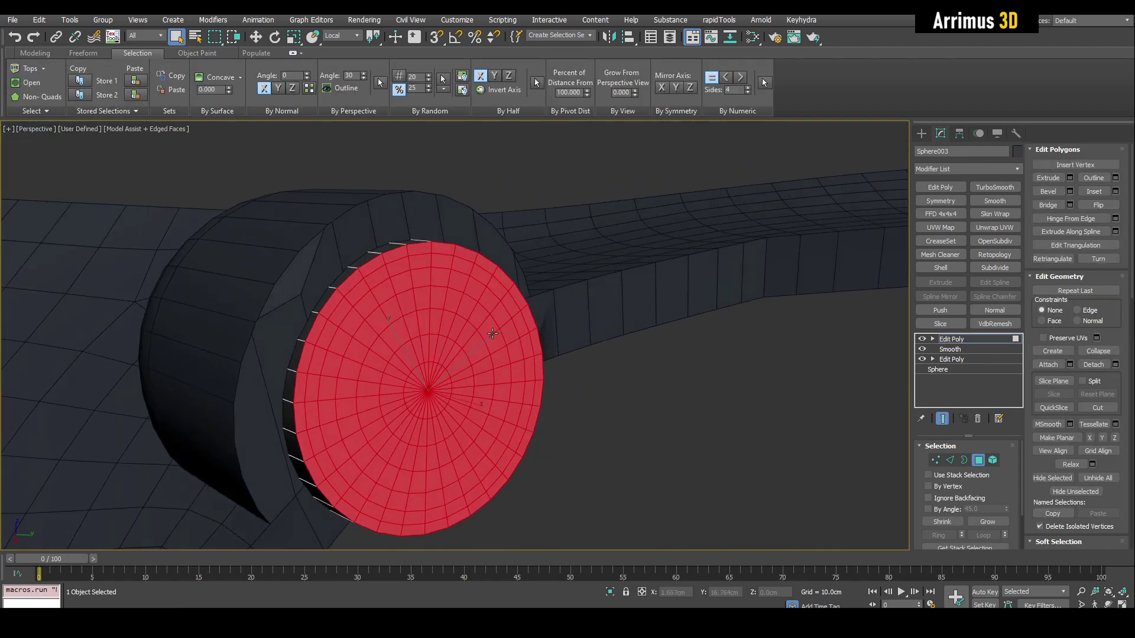
left_click(942, 524)
middle_click_drag(572, 386, 624, 393)
key("ctrl+shift+b")
left_click_drag(498, 332, 501, 345)
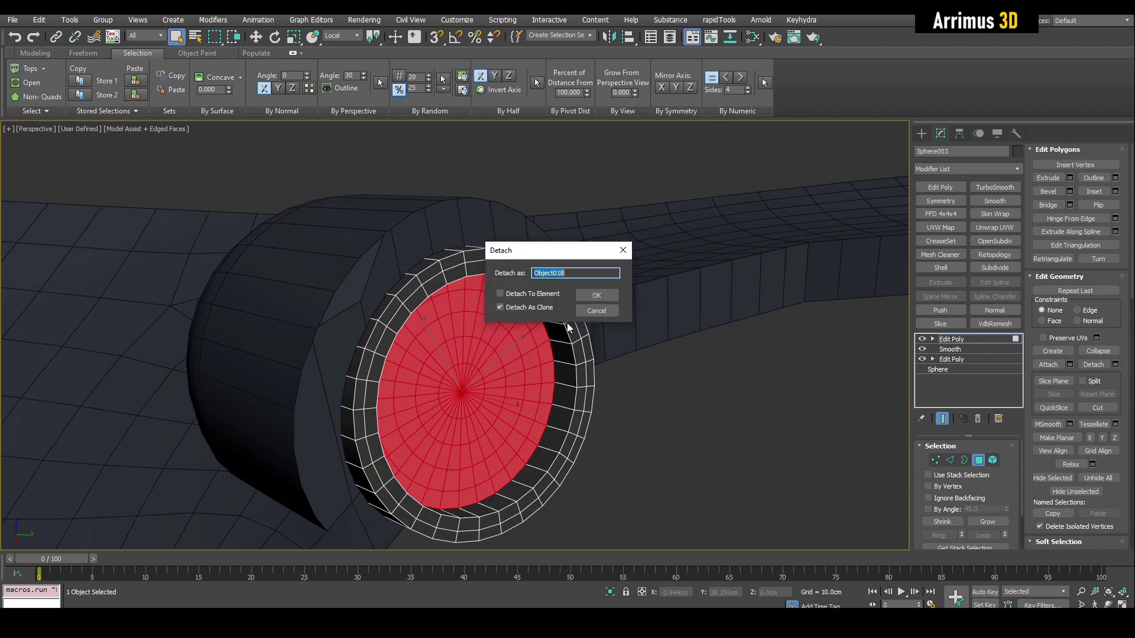
Detach the recessed cap faces as a clone named Object018 and color the new object yellow.
left_click(596, 295)
key("6")
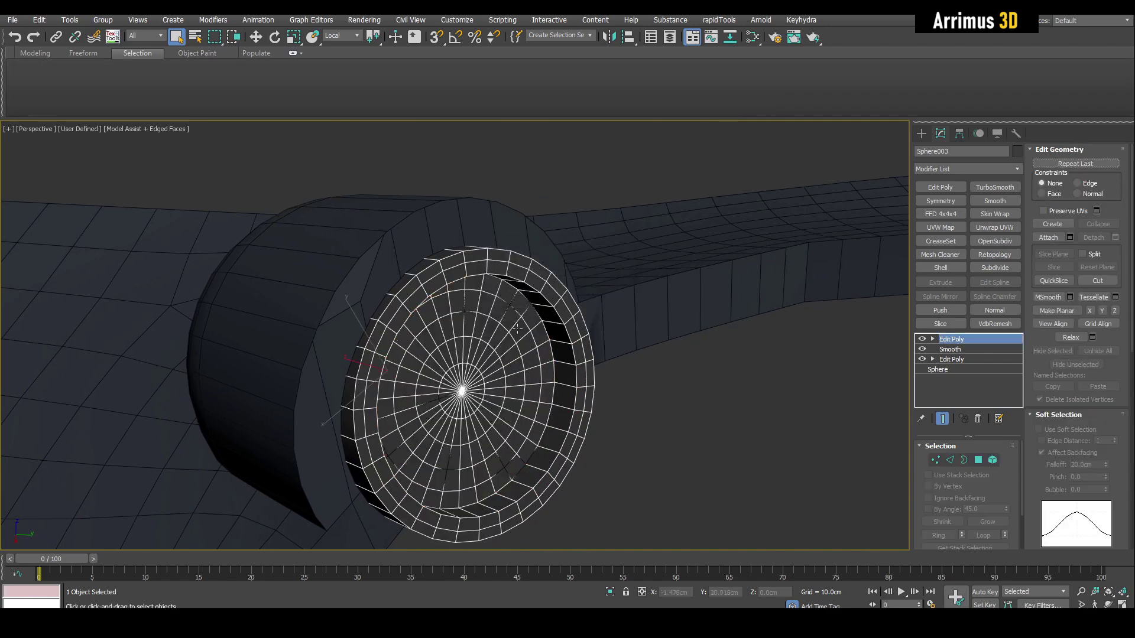
left_click(517, 328)
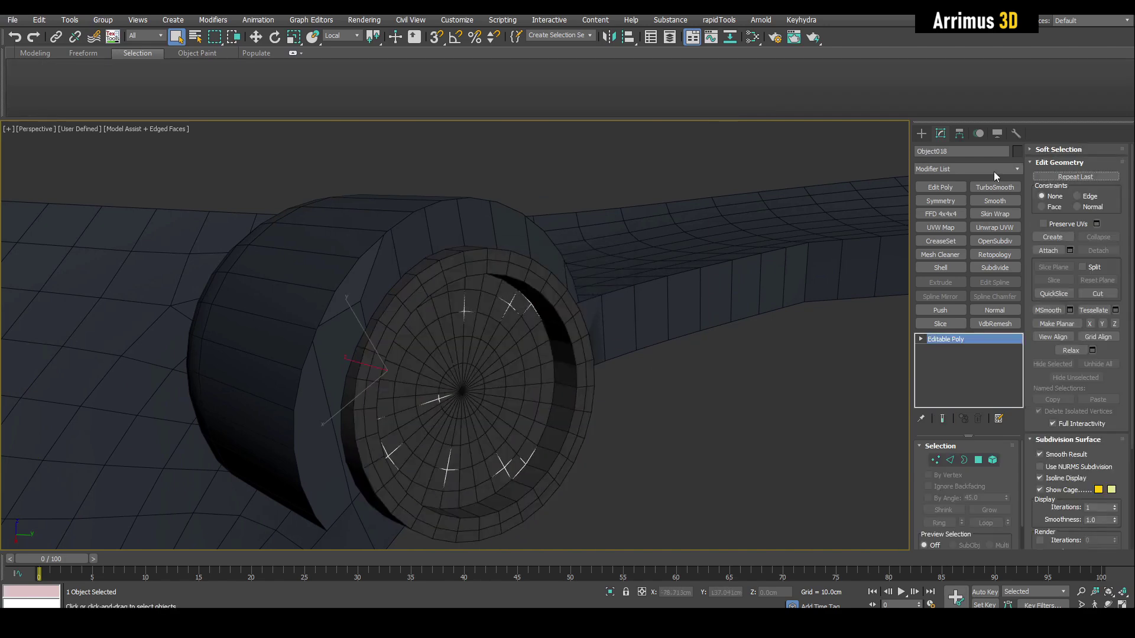
left_click(1017, 152)
left_click(527, 240)
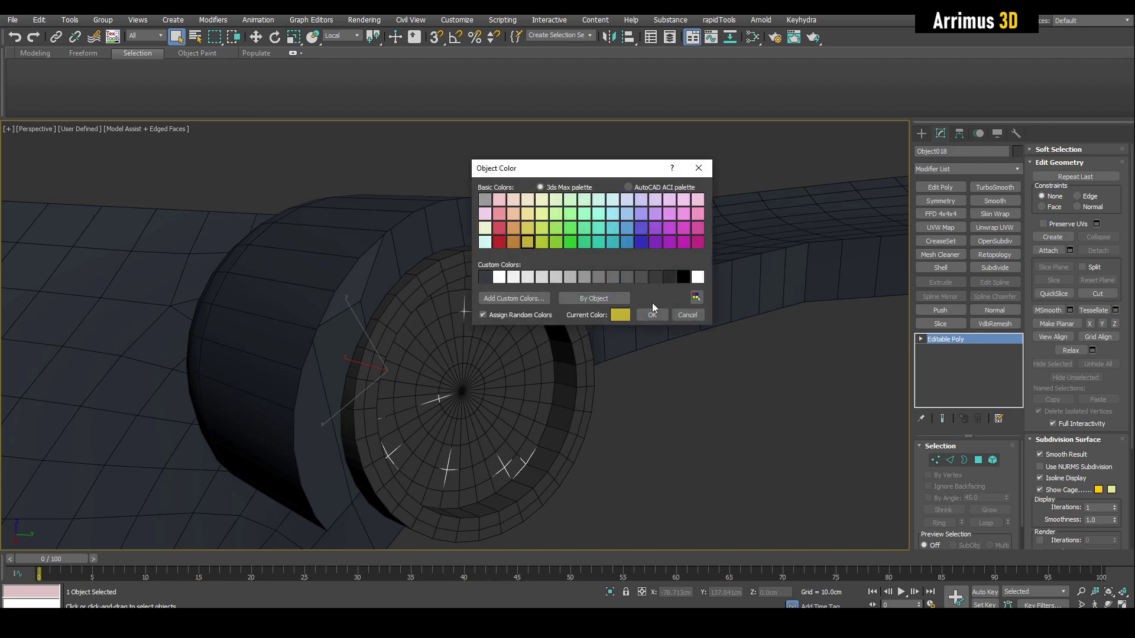
left_click(651, 314)
Apply a Shell modifier to the yellow disc with an outer amount of 4.8 cm.
left_click(944, 269)
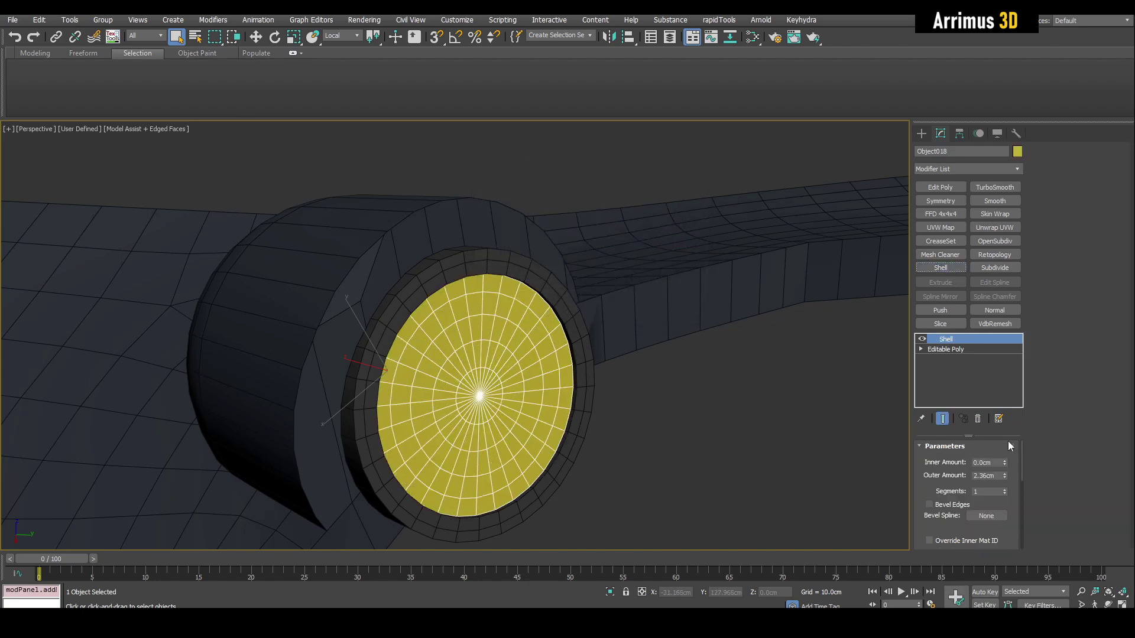
left_click_drag(1004, 477, 1021, 329)
middle_click_drag(762, 321, 769, 315, "alt")
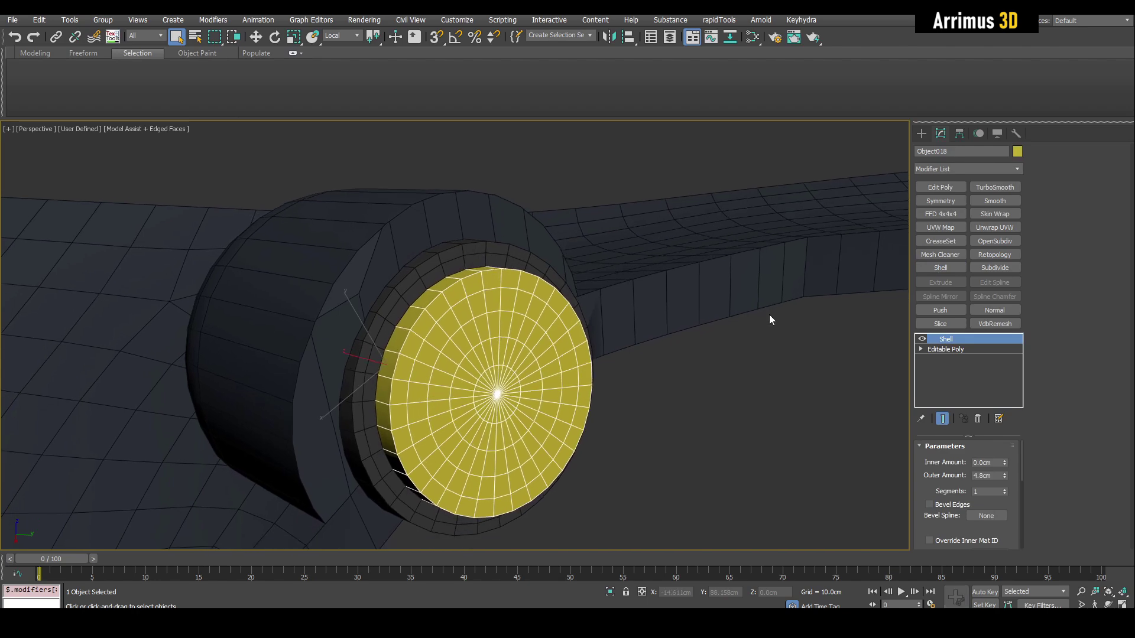
Add an Edit Poly modifier to the yellow disc and extend its end face outward into a tube.
key("ctrl+e")
key("4")
left_click(526, 325)
middle_click_drag(526, 325, 574, 352, "alt")
key("w")
left_click_drag(540, 356, 628, 246)
left_click(628, 246)
Extend the yellow tube with further segments, rotating and moving the end face to form a gentle bend.
key("w")
mouse_move(628, 246)
middle_mouse_down("alt")
mouse_move(530, 306)
mouse_move(633, 294)
mouse_move(626, 272)
mouse_move(625, 334)
mouse_move(559, 324)
mouse_move(572, 210)
mouse_move(610, 266)
mouse_move(619, 246)
middle_mouse_up("alt")
key("e")
key("w")
key("e")
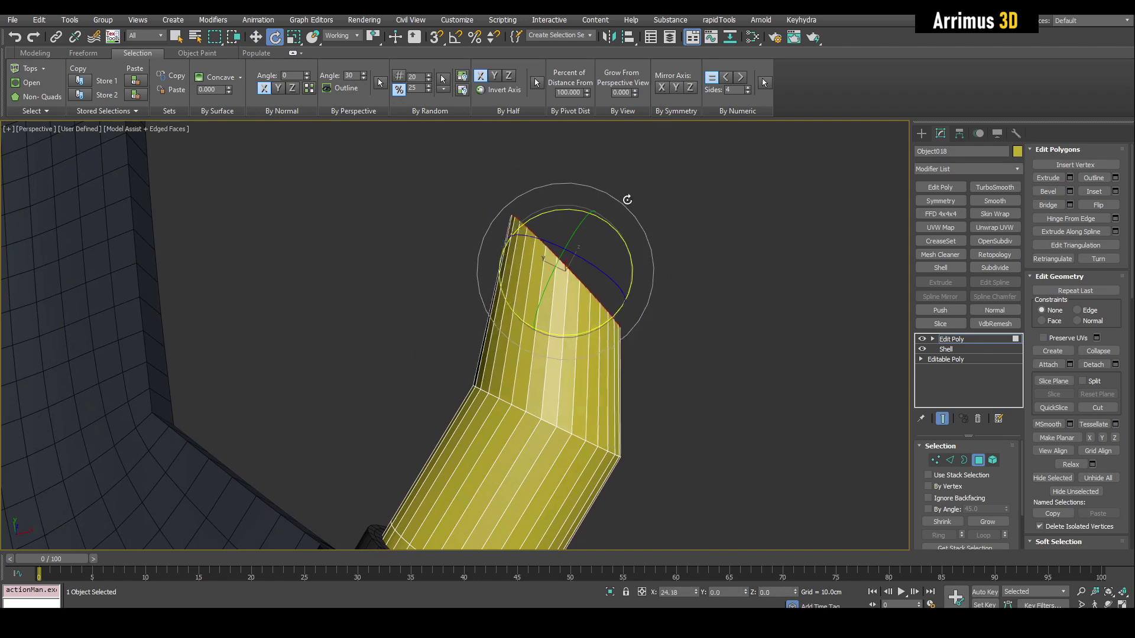
left_click_drag(627, 200, 620, 286)
key("w")
middle_click_drag(619, 288, 576, 295, "alt")
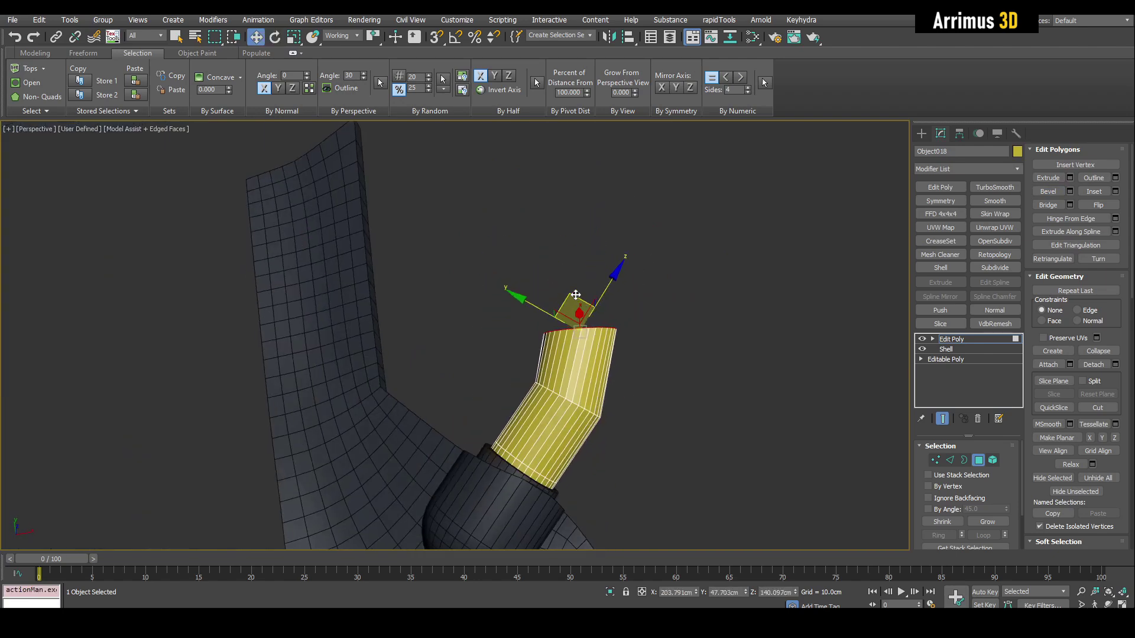
middle_click_drag(600, 207, 575, 248, "alt")
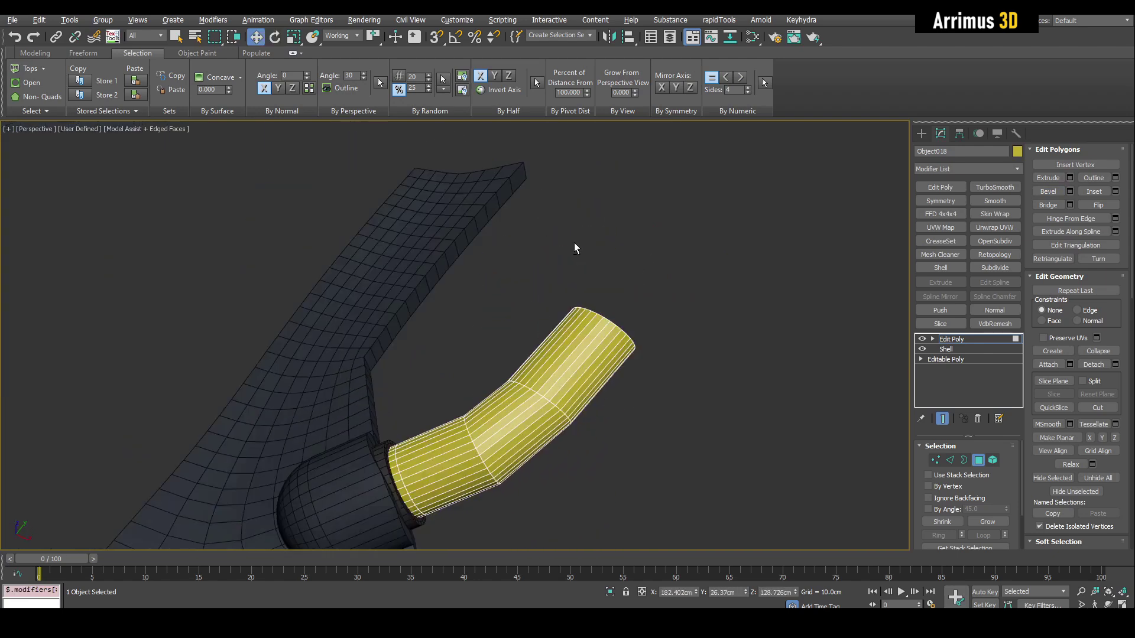
key("4")
middle_click_drag(540, 323, 620, 254)
key("q")
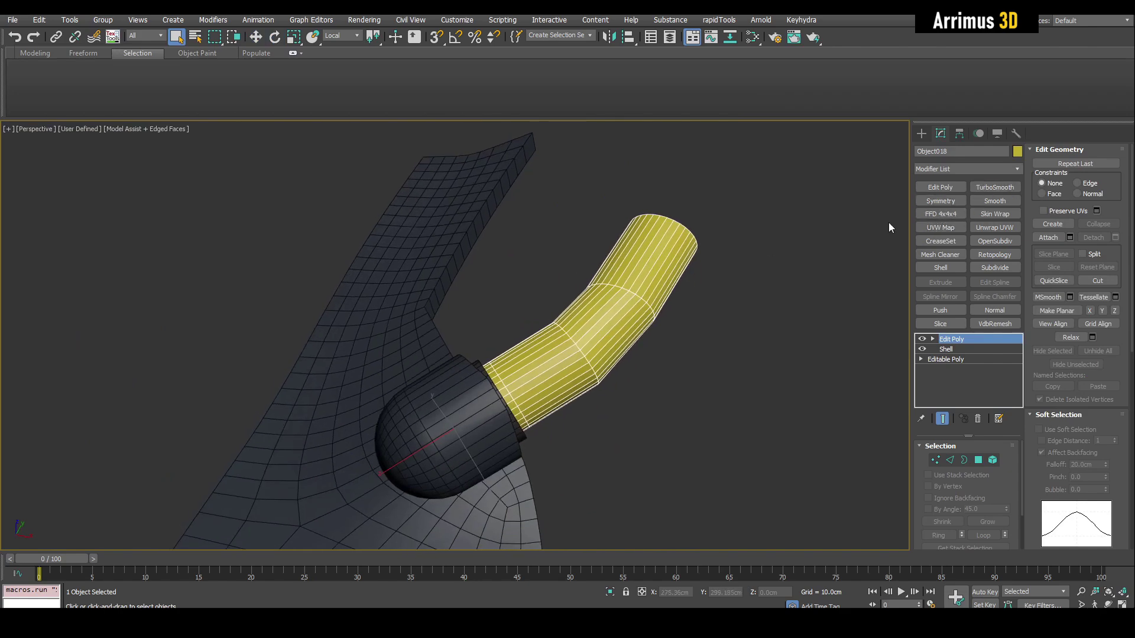
Select every other lengthwise edge of the yellow tube with Dot Ring and loop selection, and remove these edges.
middle_click_drag(888, 222, 557, 198, "alt")
scroll(558, 199, "up", 5)
key("2")
left_click(697, 199)
middle_click_drag(697, 200, 573, 243)
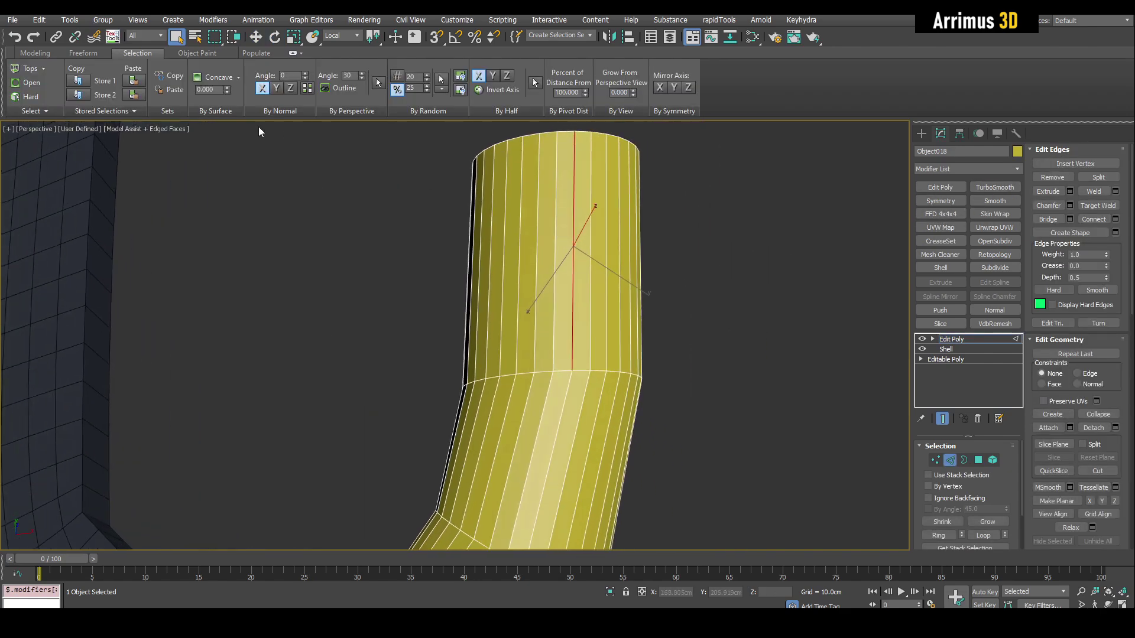
left_click(36, 53)
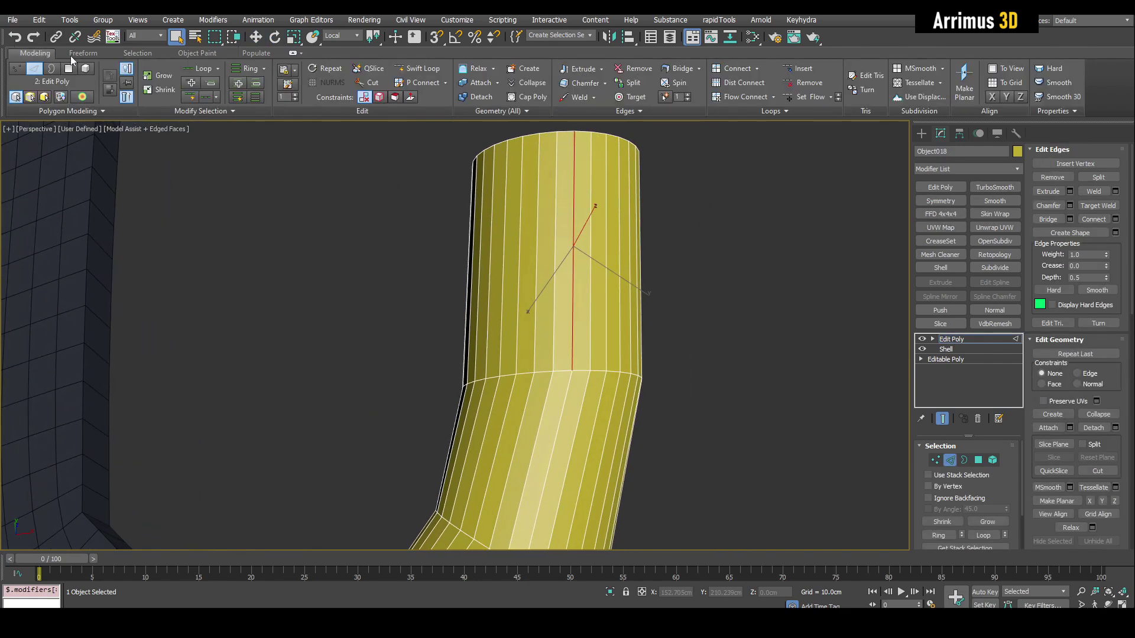
left_click(254, 99)
key("alt+l")
key("ctrl+BackSpace")
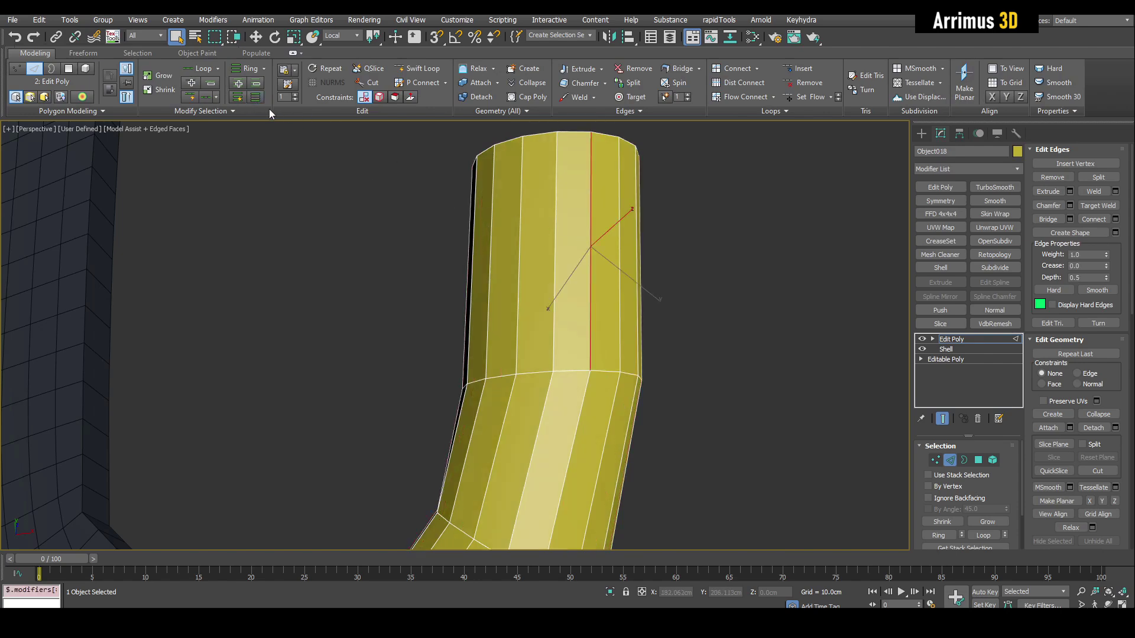
scroll(424, 190, "down", 2)
middle_click_drag(424, 191, 575, 268, "alt")
key("2")
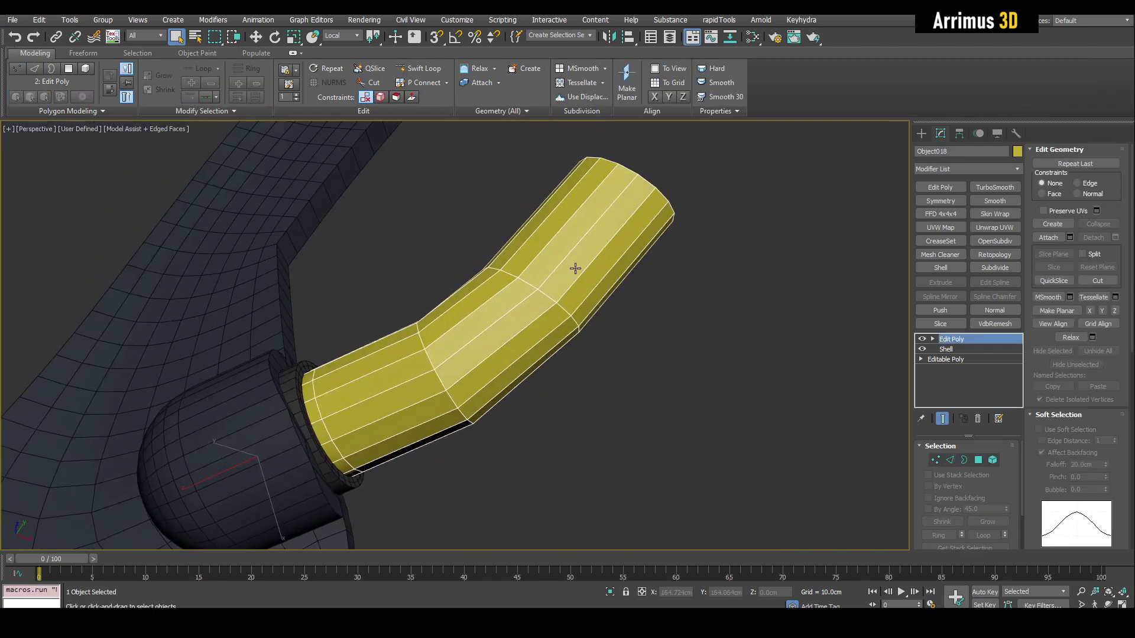
Add an Edit Poly modifier and insert a Swift Loop across each of the yellow tube's three segments.
middle_click_drag(692, 267, 697, 258, "alt")
key("ctrl+e")
key("alt+s")
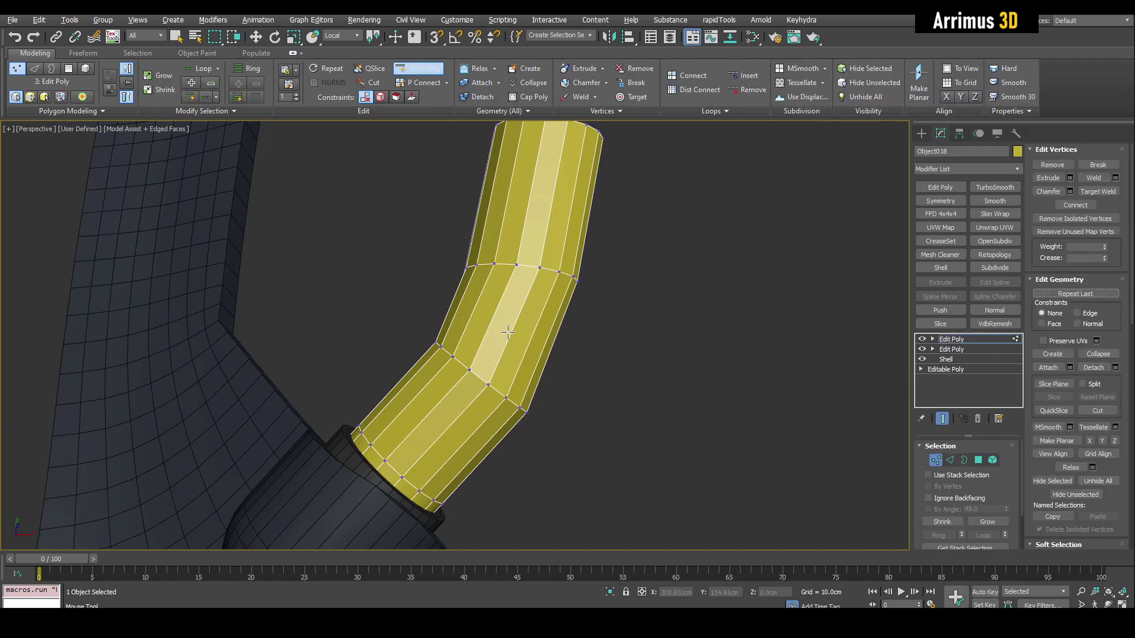
left_click(512, 323)
left_click(545, 214)
key("w")
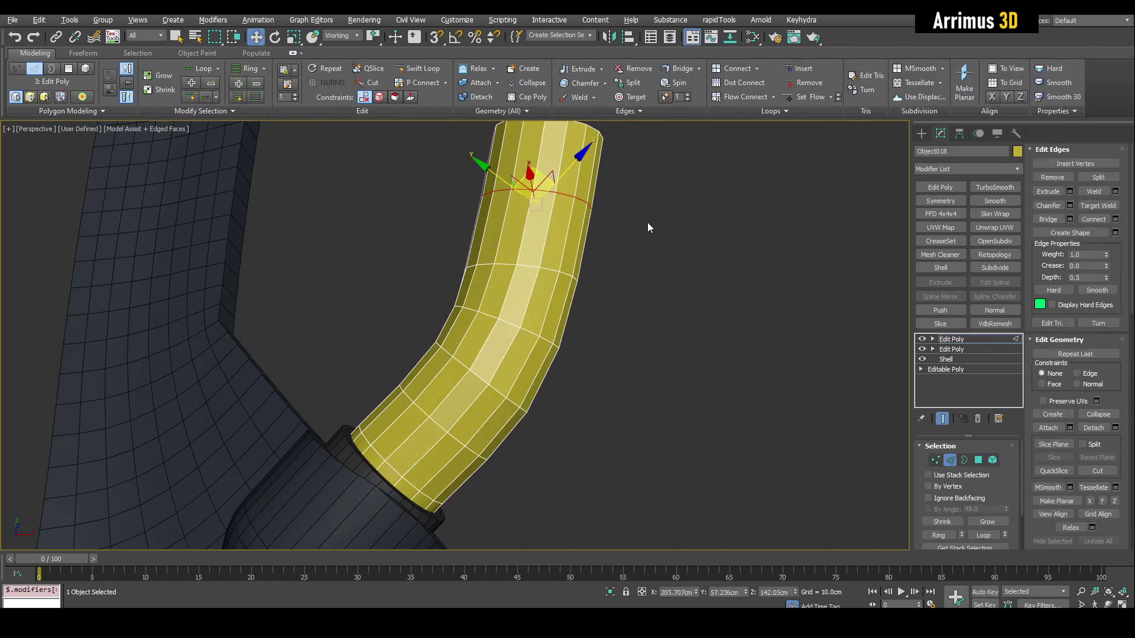
key("2")
middle_click_drag(647, 223, 604, 287, "alt")
key("q")
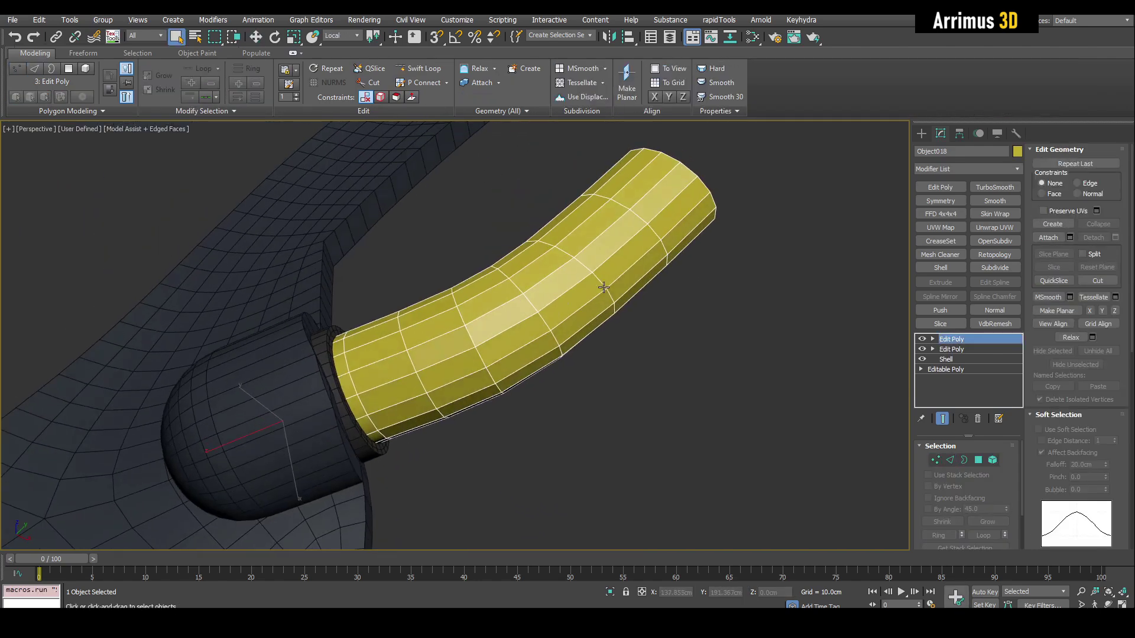
Smooth the bent yellow tube with a TurboSmooth modifier.
left_click(994, 187)
left_click(806, 284)
middle_click_drag(597, 331, 572, 348, "alt")
scroll(572, 348, "up", 3)
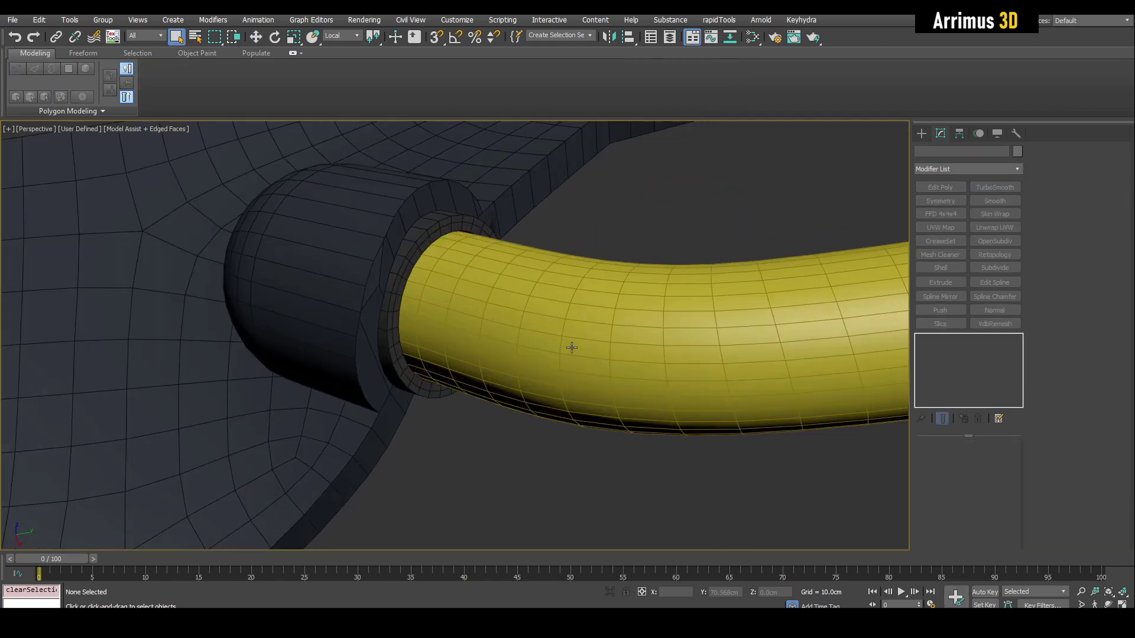
Add an Edit Poly modifier to the dark collar, select its front rim faces and extrude them outward along the tube with a stepped groove.
left_click(372, 235)
middle_click_drag(373, 237, 513, 274, "alt")
left_click(425, 254)
scroll(464, 261, "up", 3)
key("alt+e")
key("4")
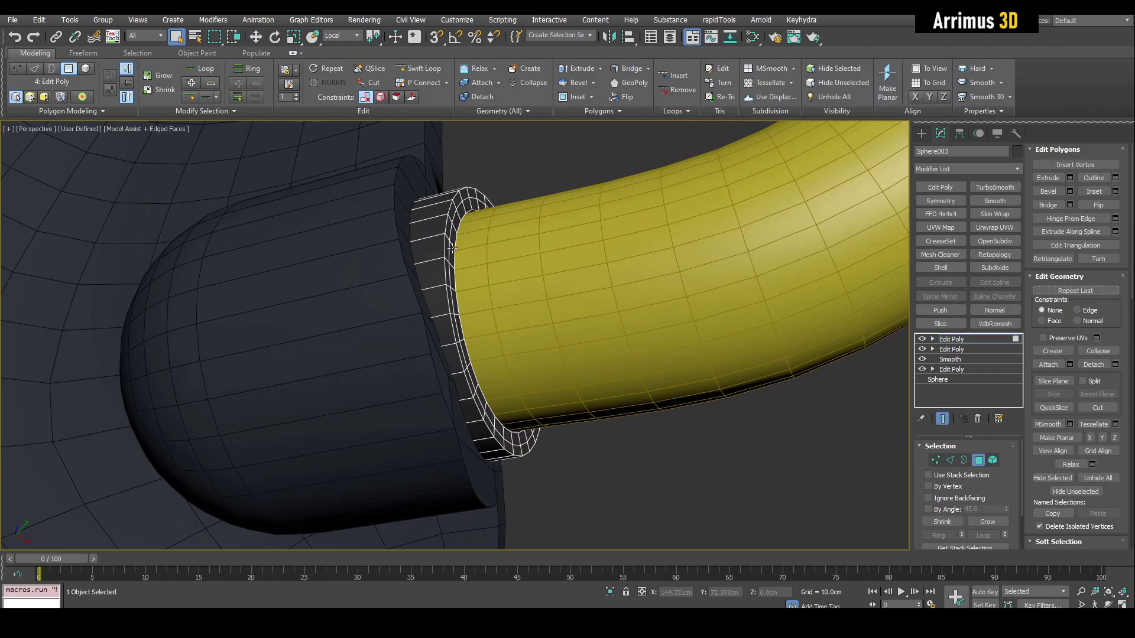
scroll(452, 248, "up", 2)
key("2")
left_click(453, 308)
key("alt+r")
key("ctrl+4")
key("w")
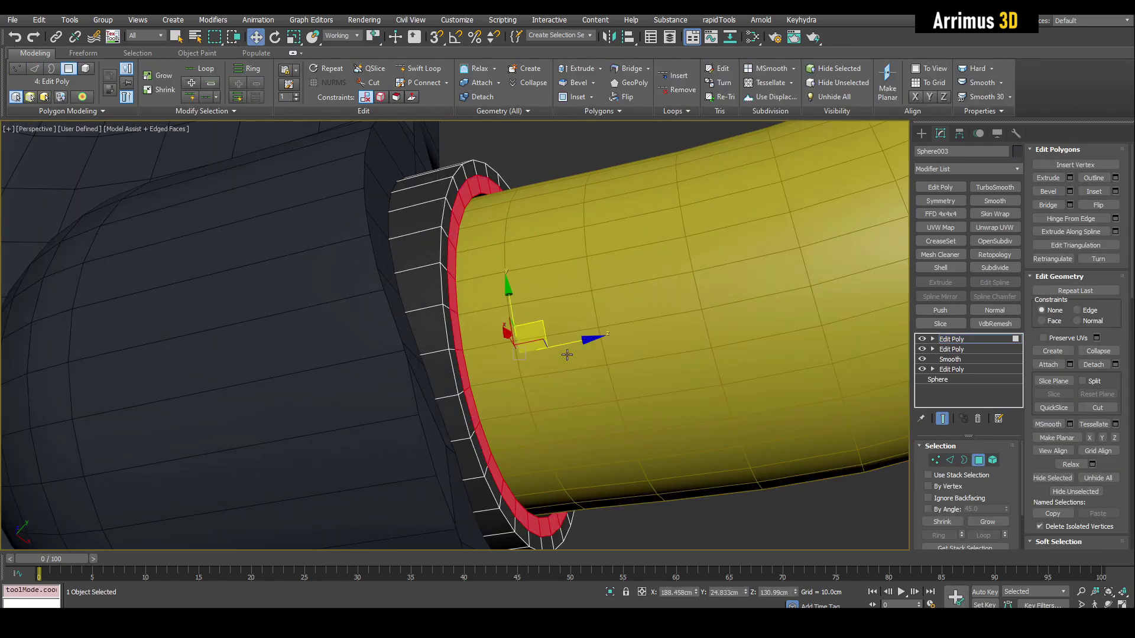
scroll(449, 239, "up", 3)
key("2")
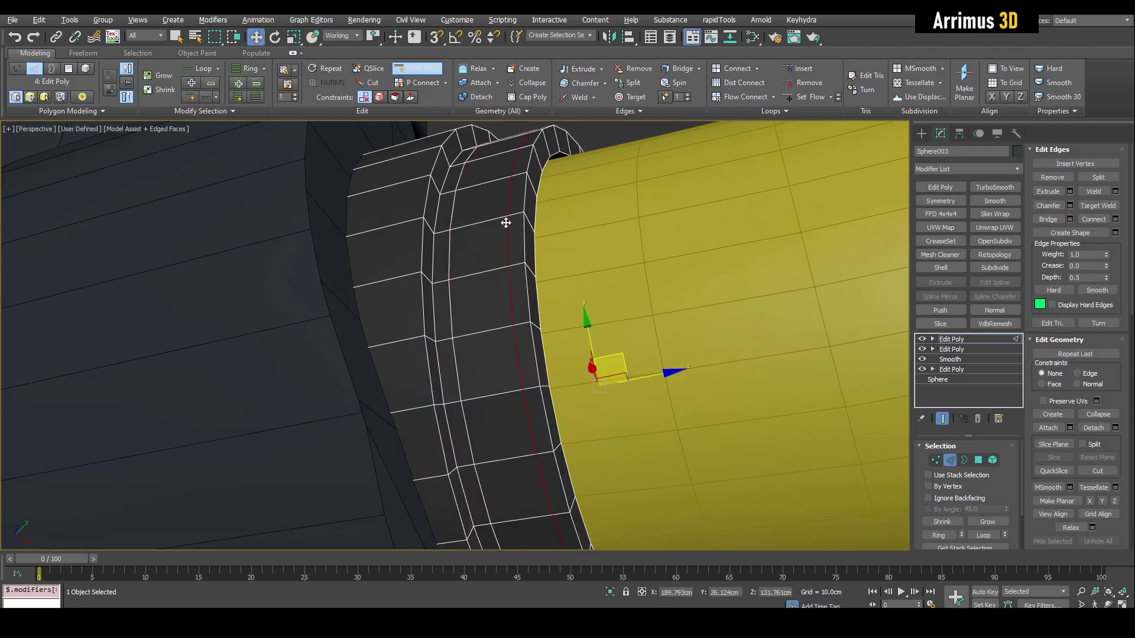
Insert an edge loop around the collar's extended section and edit the polygons around its groove.
left_click(505, 223)
key("4")
scroll(506, 237, "down", 3)
key("q")
left_click_drag(483, 228, 519, 384)
scroll(519, 296, "up", 2)
left_click_drag(624, 283, 623, 324)
left_click(568, 353)
Add another Edit Poly and a TurboSmooth with 2 iterations to the collar capsule, refining its edges with Swift Loop.
left_click(940, 187)
key("2")
left_click(520, 410)
key("w")
key("q")
left_click(995, 187)
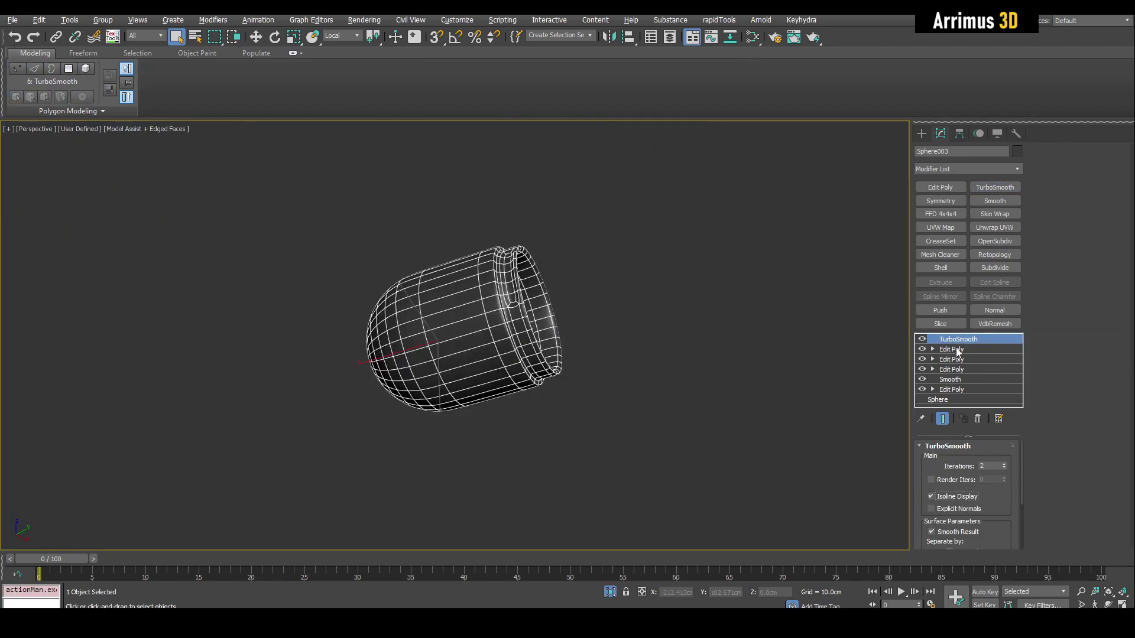
scroll(594, 277, "up", 4)
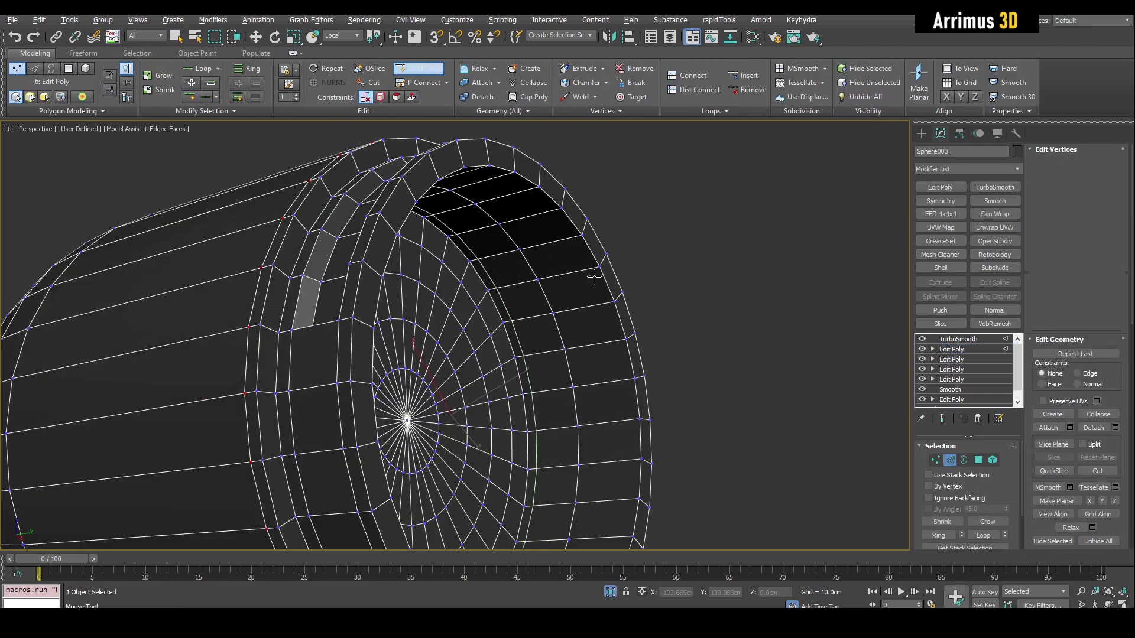
key("2")
key("q")
scroll(532, 201, "up", 2)
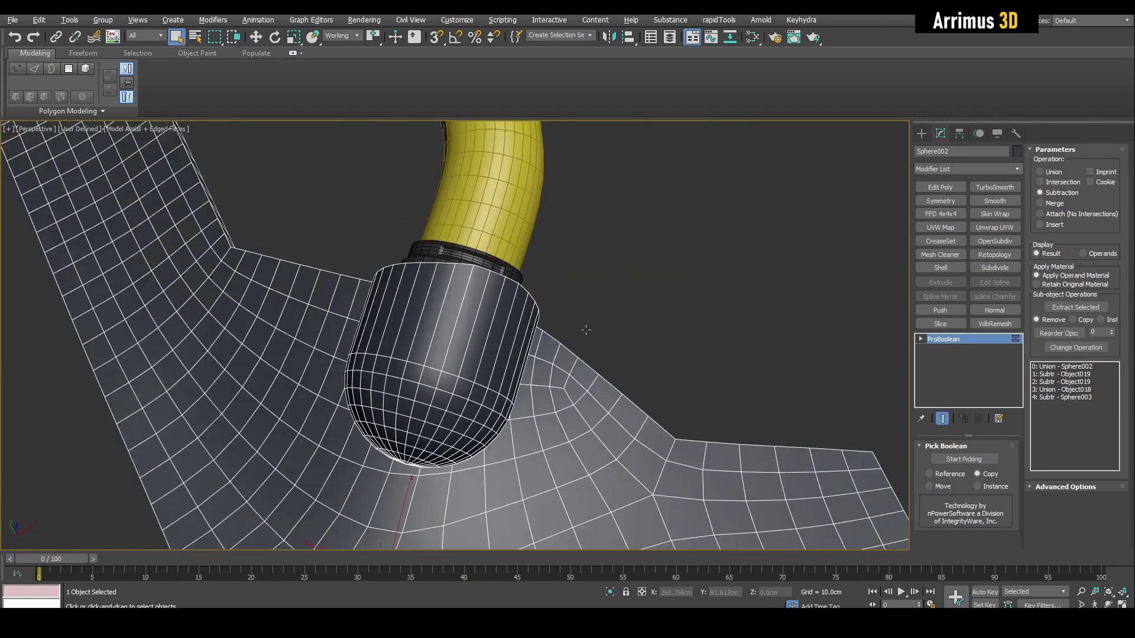
Apply a Smooth modifier with Auto Smooth at a threshold of 30 to the ProBoolean panel and display edged faces.
middle_click_drag(586, 330, 483, 311, "alt")
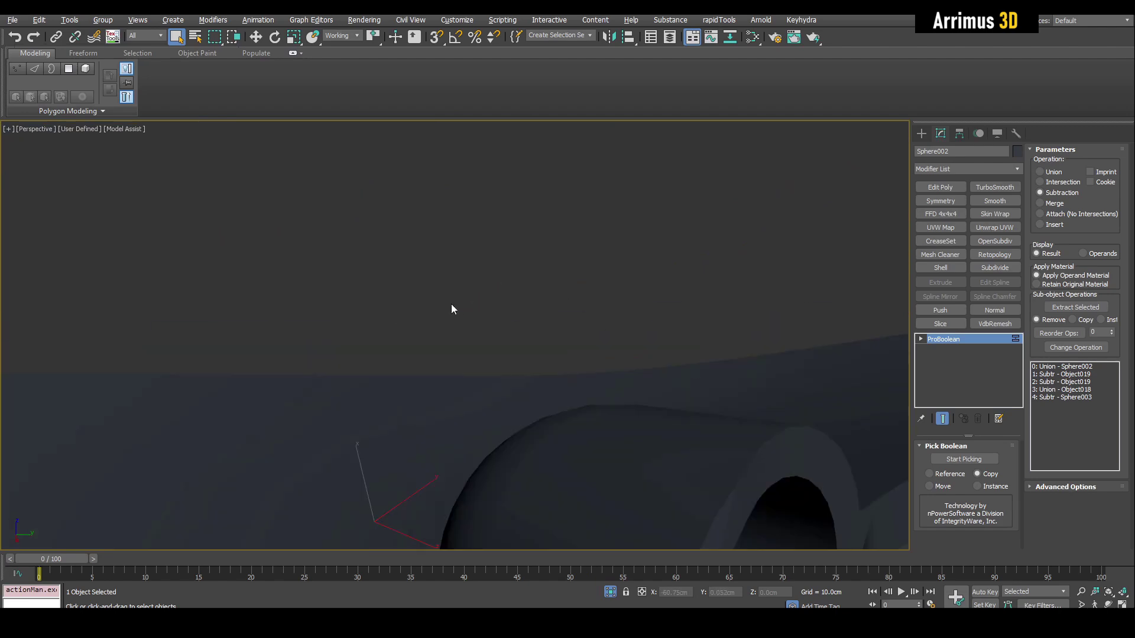
mouse_move(454, 309)
middle_mouse_down("alt")
mouse_move(504, 304)
mouse_move(539, 271)
mouse_move(650, 254)
middle_mouse_up("alt")
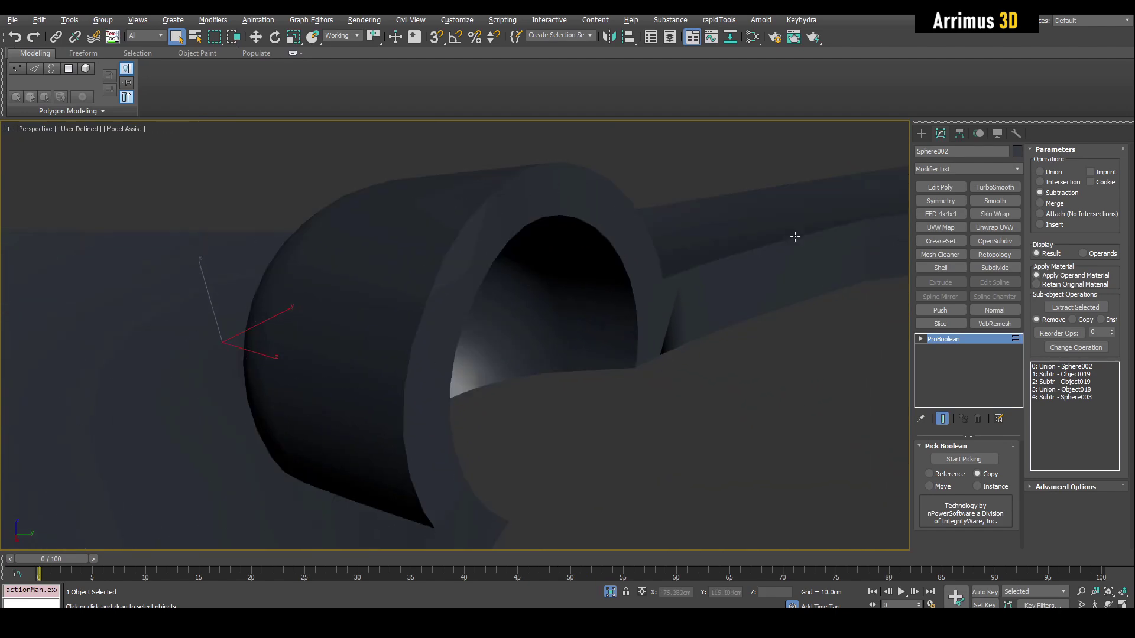
left_click(1005, 201)
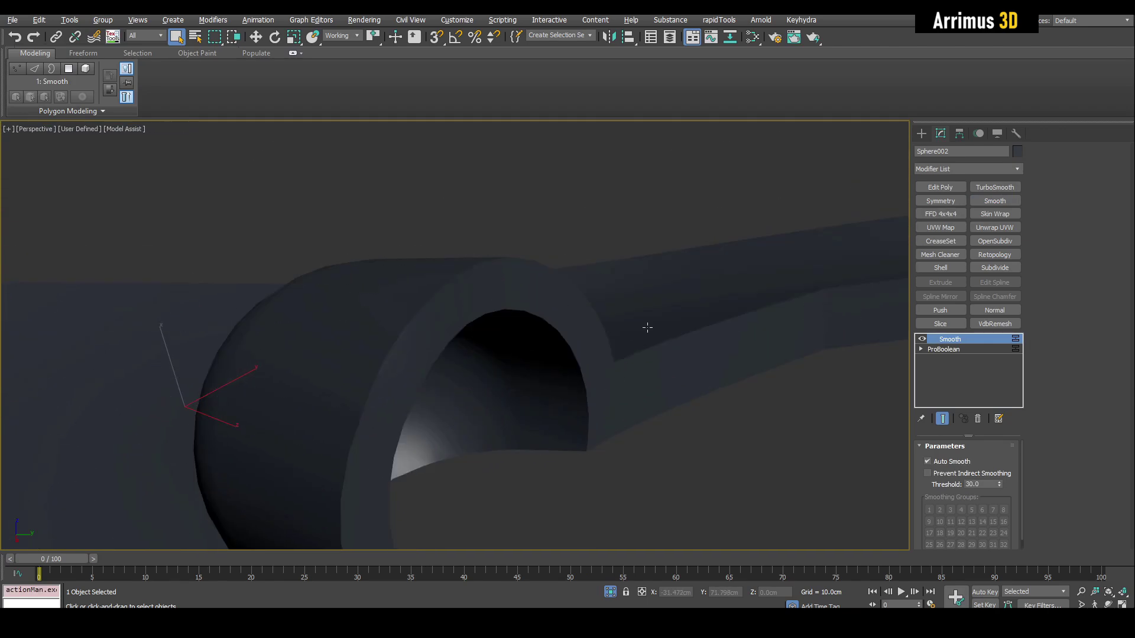
key("F4")
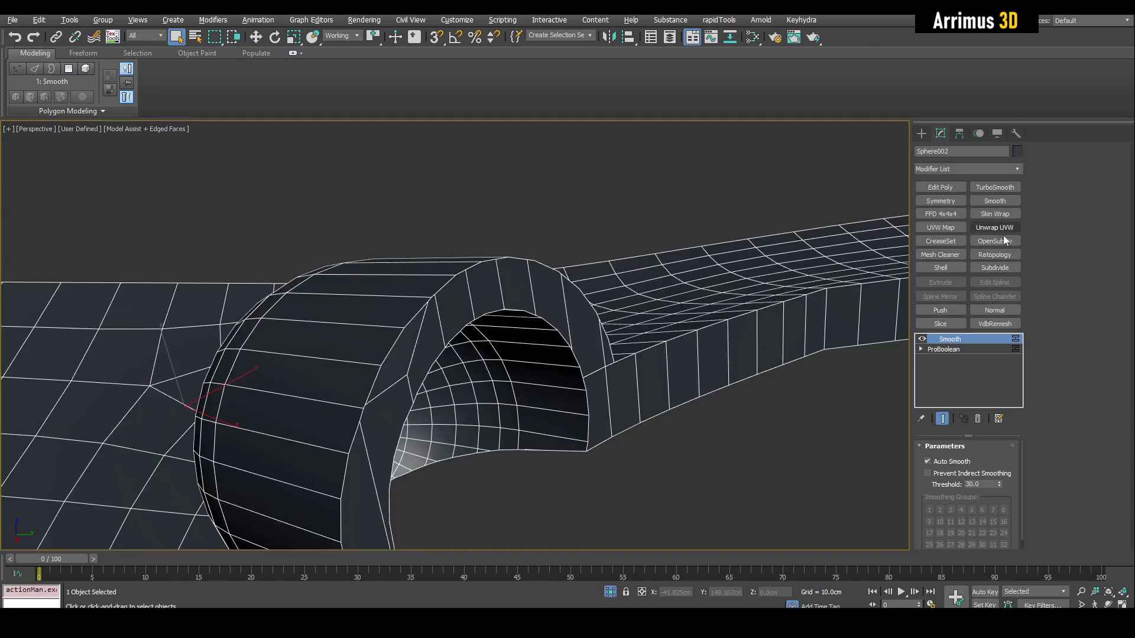
Apply a Retopology modifier to the panel using ReForm and compute it with a face count of 255.
left_click(995, 254)
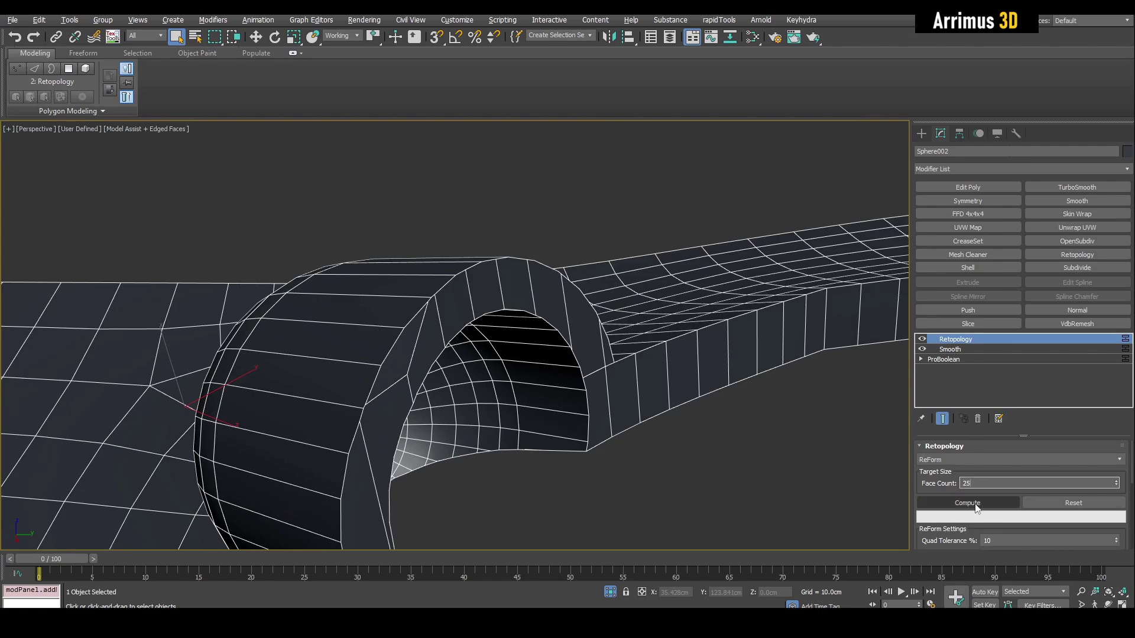
key("z")
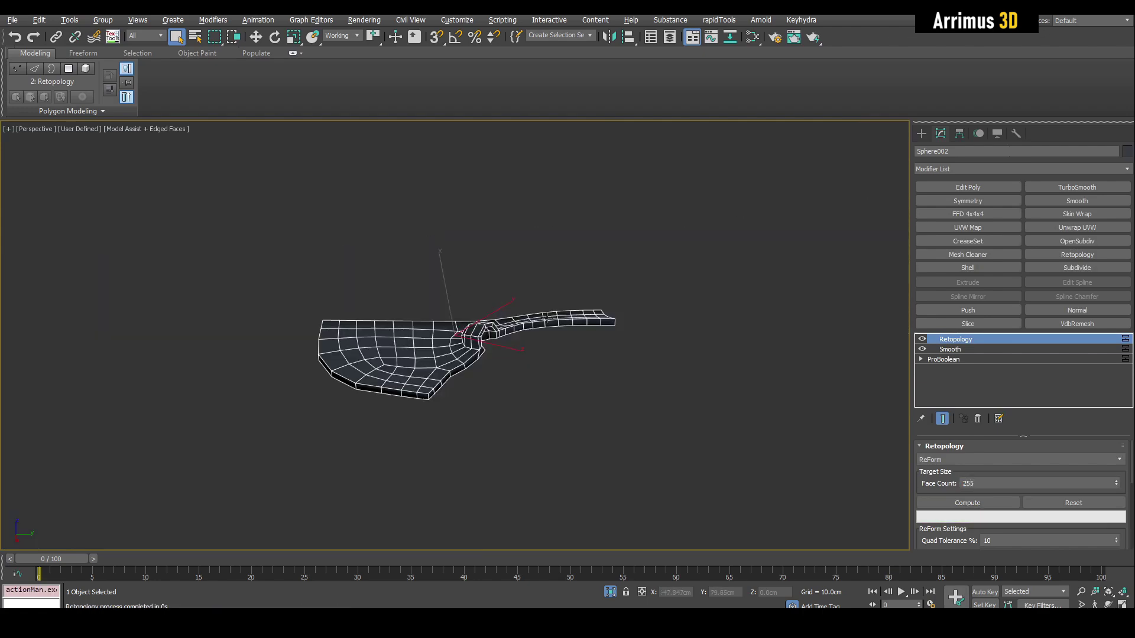
scroll(664, 340, "up", 6)
middle_click_drag(663, 340, 615, 215, "alt")
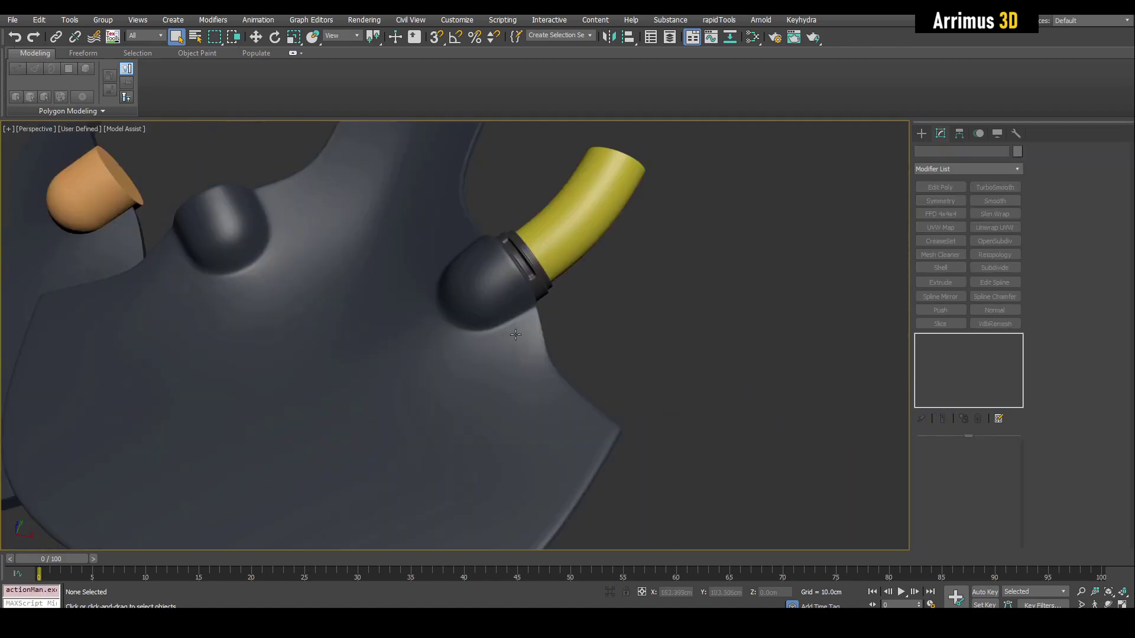
Examine the panel's clean topology around the housing, collar and yellow tube.
scroll(536, 287, "up", 4)
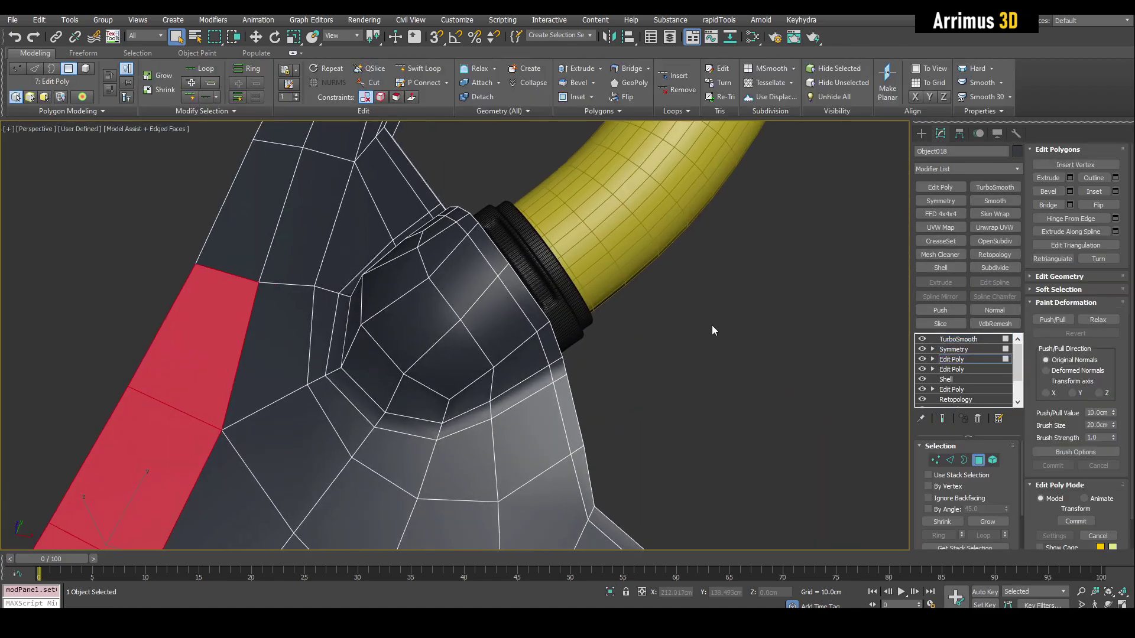
mouse_move(711, 325)
middle_mouse_down("alt")
mouse_move(700, 356)
mouse_move(729, 336)
middle_mouse_up("alt")
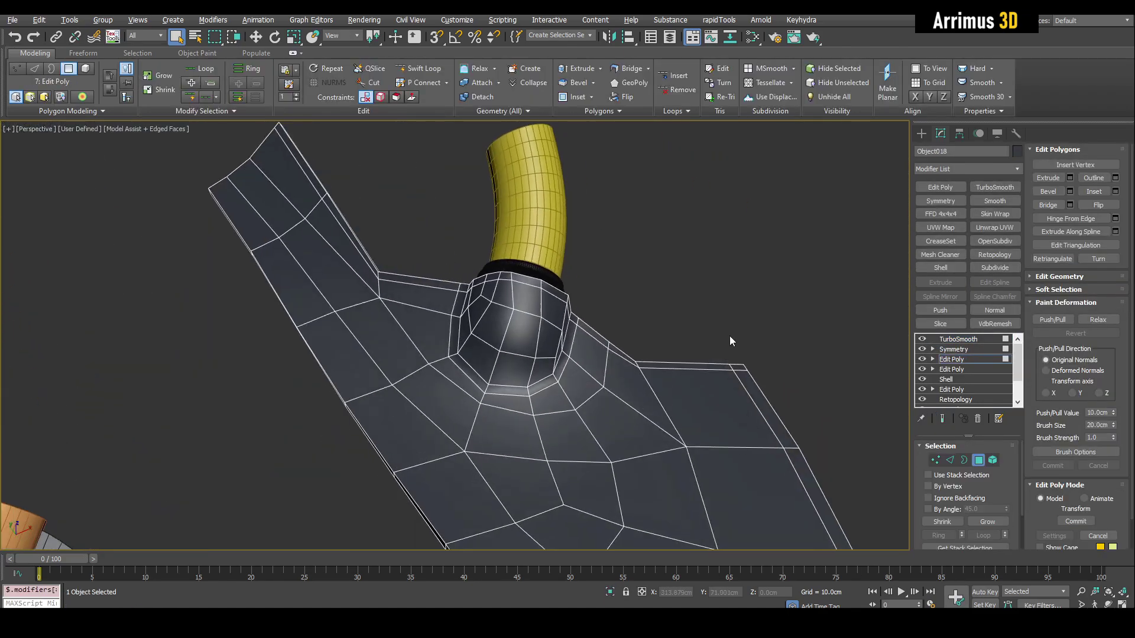
Move the two vertices at the panel's inner corner beside the housing to reshape the corner's edge flow.
scroll(503, 300, "up", 3)
left_click(501, 307)
key("w")
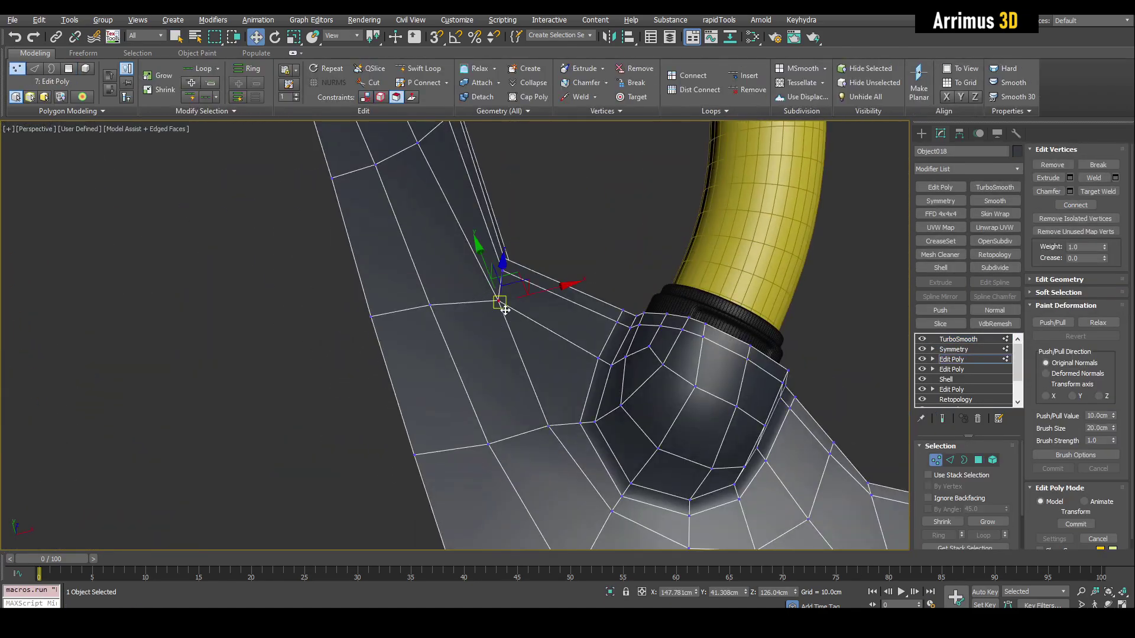
left_click_drag(501, 307, 494, 344)
scroll(494, 345, "up", 3)
middle_click_drag(494, 345, 516, 314, "alt")
scroll(517, 314, "up", 4)
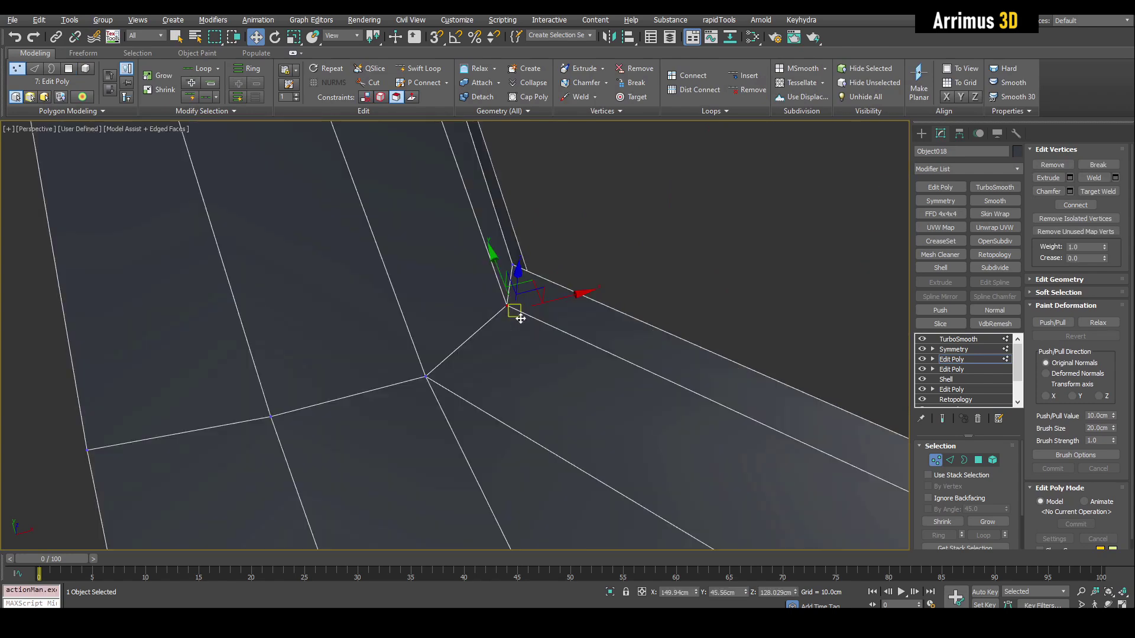
left_click_drag(516, 314, 536, 319)
scroll(537, 319, "down", 6)
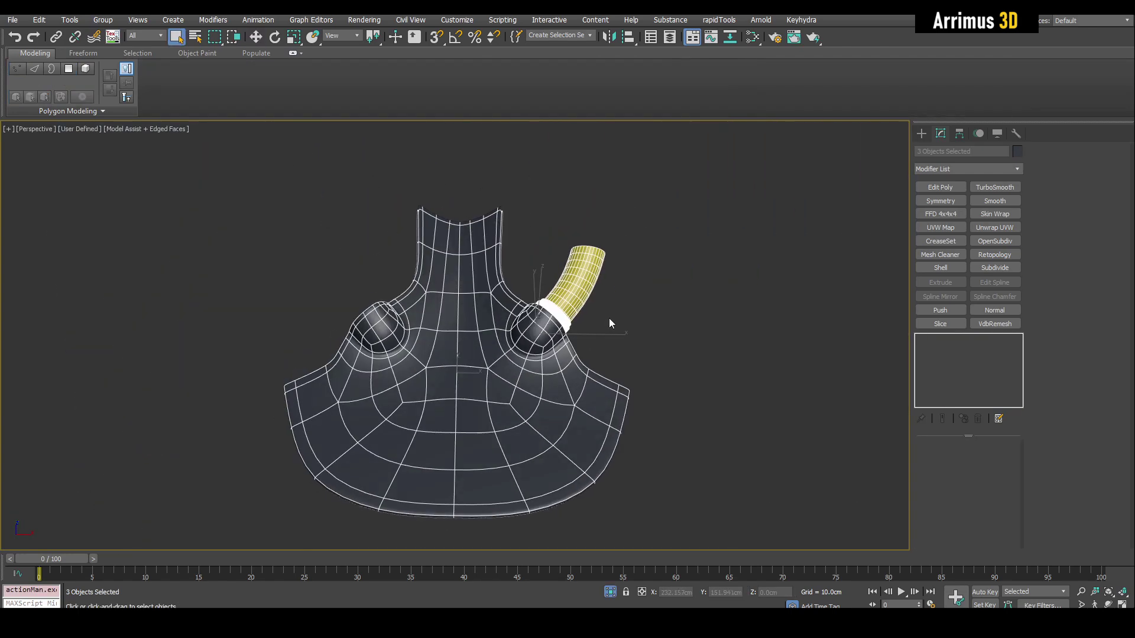
Cut extra edges into the panel beside the housing and adjust the neighbouring vertices.
left_click(951, 349)
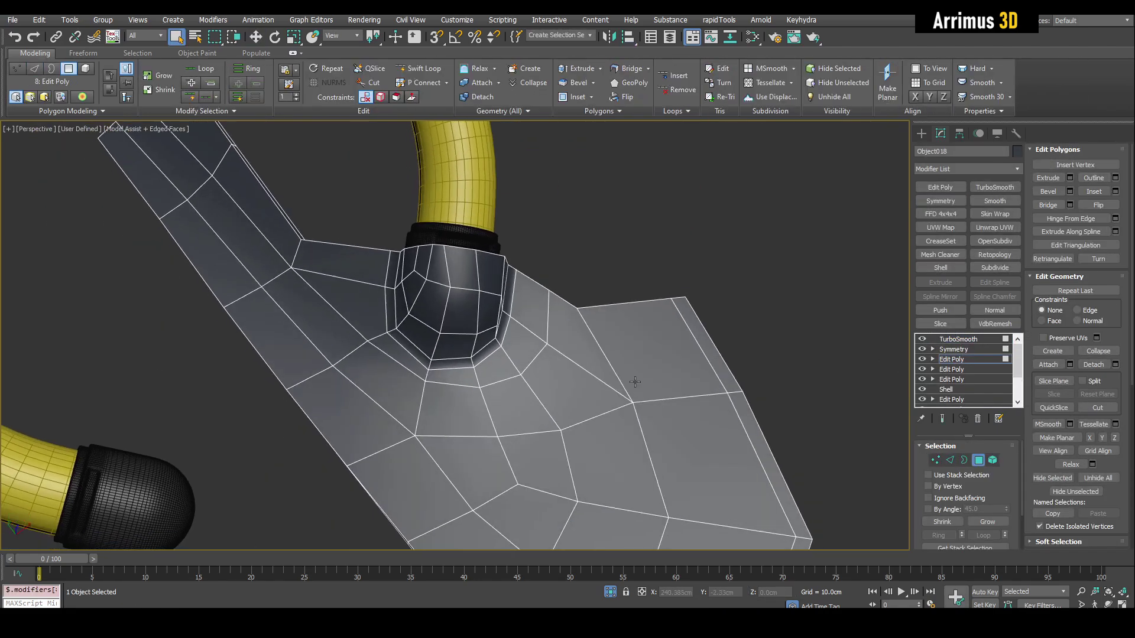
middle_click_drag(635, 382, 585, 375)
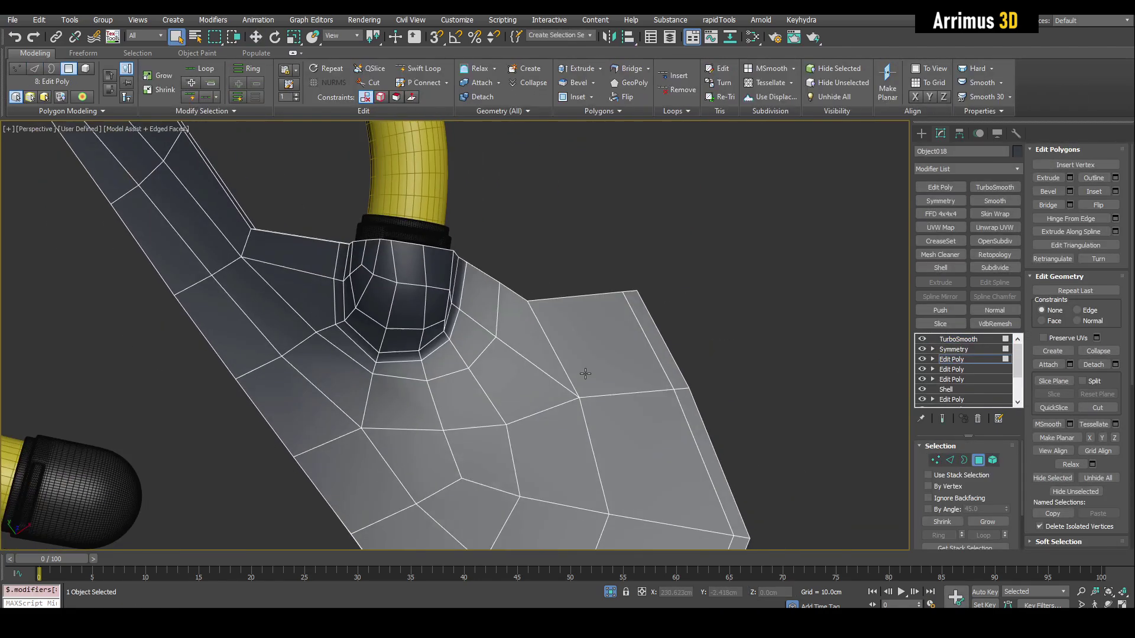
key("1")
key("alt+c")
middle_click_drag(514, 337, 378, 296, "alt")
scroll(461, 286, "up", 2)
scroll(446, 294, "up", 2)
key("w")
left_click(450, 281)
scroll(479, 289, "down", 2)
key("alt+s")
left_click(672, 377)
Select the polygon strip along the panel's upper edge around the housing and shape it into a raised rim.
key("q")
key("4")
left_click(739, 338)
left_click(777, 335, "shift")
scroll(471, 315, "down", 3)
key("4")
scroll(472, 315, "up", 3)
key("2")
key("4")
key("w")
left_click_drag(368, 285, 353, 267)
scroll(354, 267, "down", 4)
middle_click_drag(354, 266, 420, 246, "alt")
Remove the unwanted polygons from the rim selection and fine-tune the rim's position.
left_click_drag(166, 236, 345, 307, "alt")
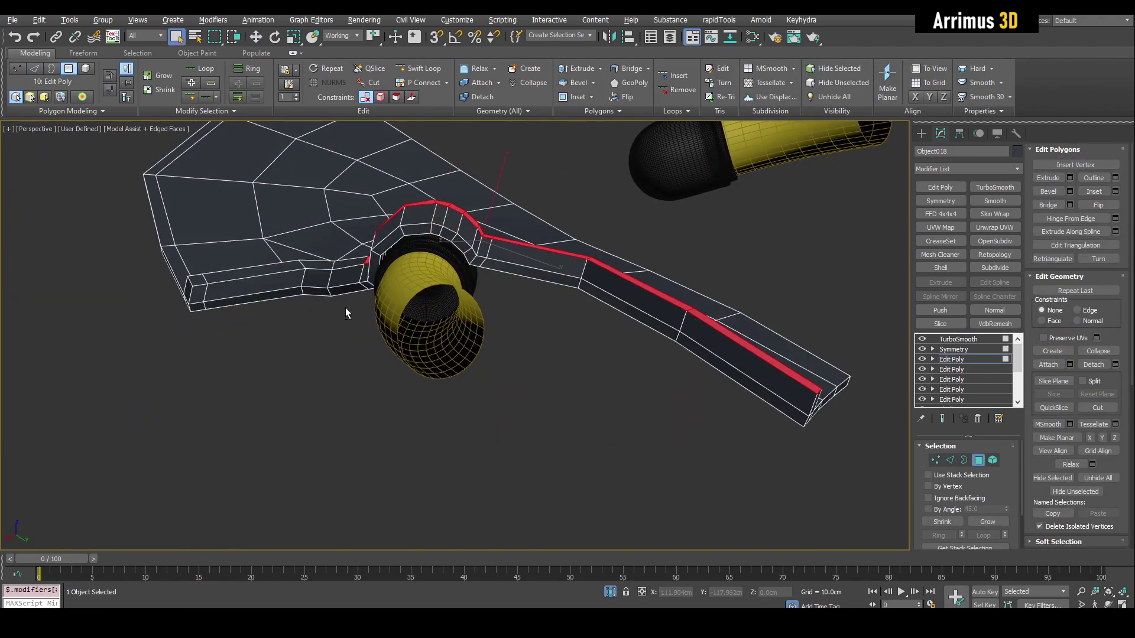
left_click_drag(842, 448, 502, 219, "alt")
scroll(502, 236, "up", 3)
mouse_move(502, 236)
middle_mouse_down("alt")
mouse_move(515, 273)
mouse_move(509, 255)
middle_mouse_up("alt")
left_click(512, 219)
left_click_drag(524, 213, 522, 220)
middle_click_drag(522, 220, 612, 372, "alt")
Select the edge loop along the rim behind the housing and adjust it.
key("2")
key("q")
scroll(612, 373, "up", 3)
double_click(691, 407)
scroll(661, 390, "down", 4)
middle_click_drag(684, 433, 520, 287, "alt")
middle_click_drag(234, 314, 547, 300, "alt")
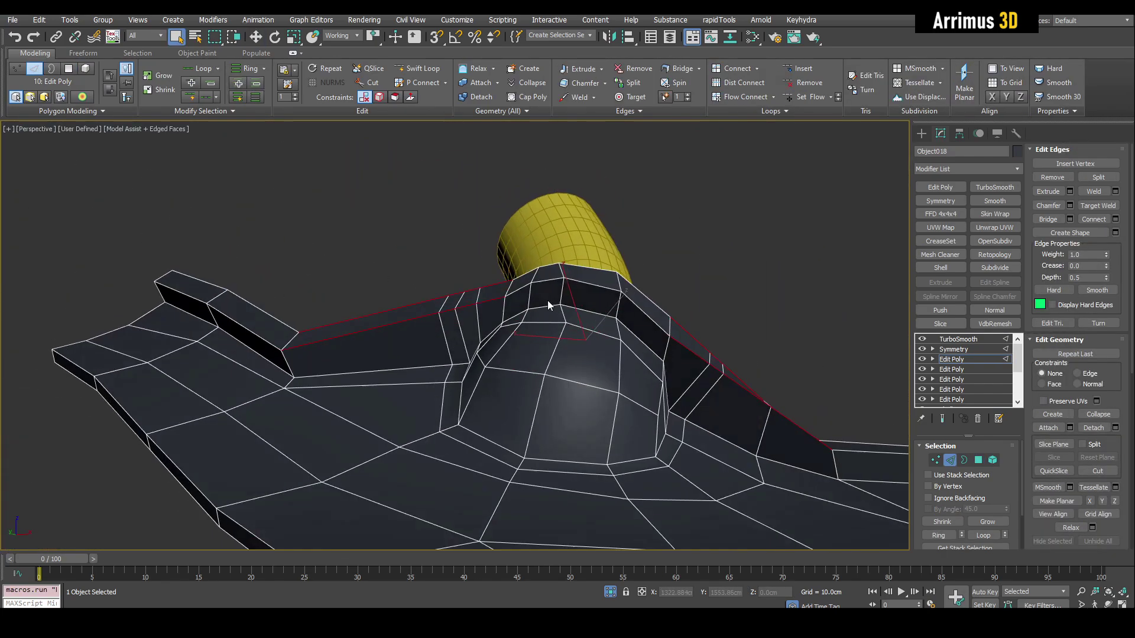
middle_click_drag(683, 292, 653, 380, "alt")
key("w")
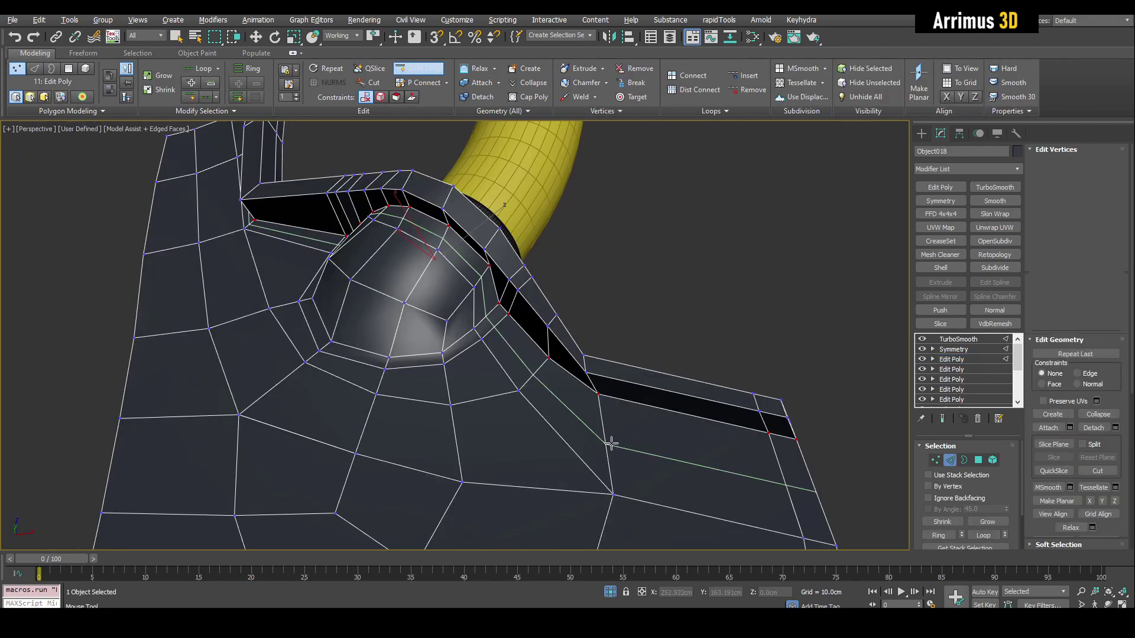
Add supporting edge loops along the raised rim with Swift Loop and check the smoothed surface.
key("F4")
key("F4")
key("1")
key("2")
key("F4")
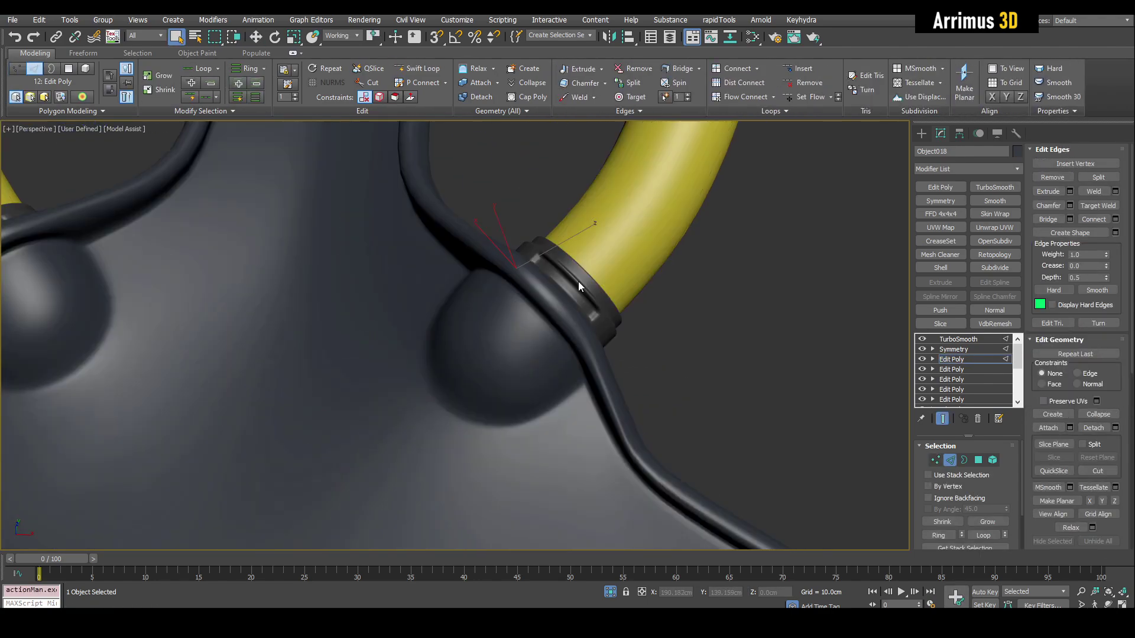
key("ctrl+shift+e")
left_click(578, 344)
scroll(578, 345, "down", 5)
Add an Edit Poly and bevel a row of connected polygons across the panel's lower middle.
left_click(940, 187)
key("F4")
key("4")
left_click(417, 342)
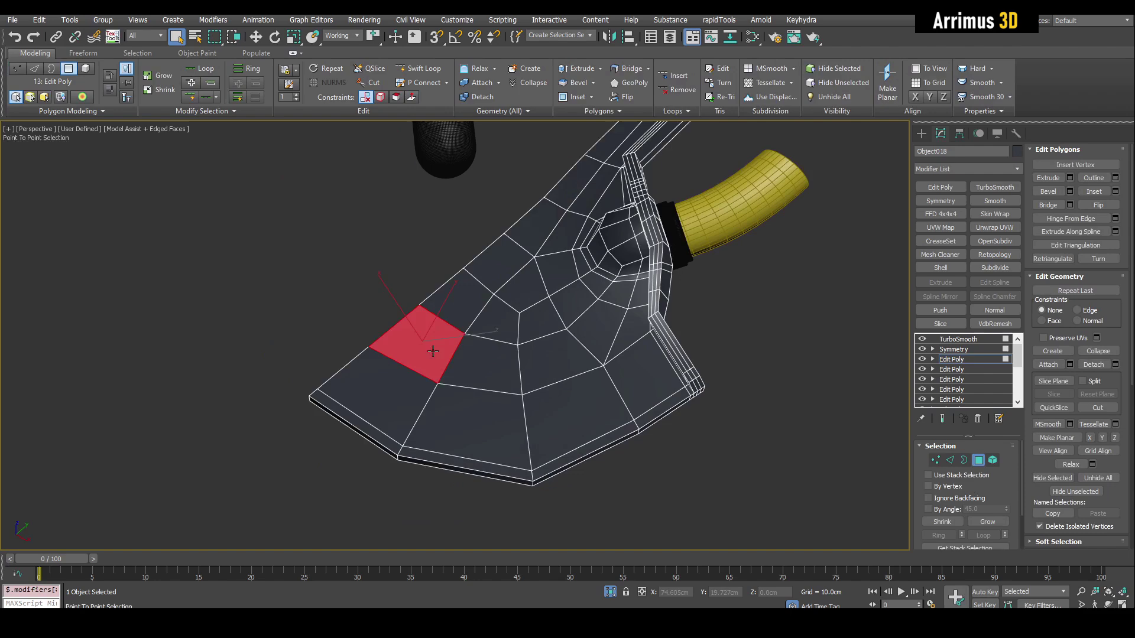
left_click(503, 384, "ctrl")
middle_click_drag(502, 384, 450, 335, "alt")
key("ctrl+shift+b")
left_click_drag(450, 335, 450, 316)
Collapse the edge at the end of the beveled strip and slide the surrounding vertices to taper it.
key("2")
left_click(634, 307)
key("ctrl+alt+c")
scroll(633, 308, "up", 3)
middle_click_drag(634, 307, 598, 341, "alt")
key("1")
left_click(666, 377)
key("w")
key("shift+x")
left_click_drag(665, 377, 655, 370)
key("shift+x")
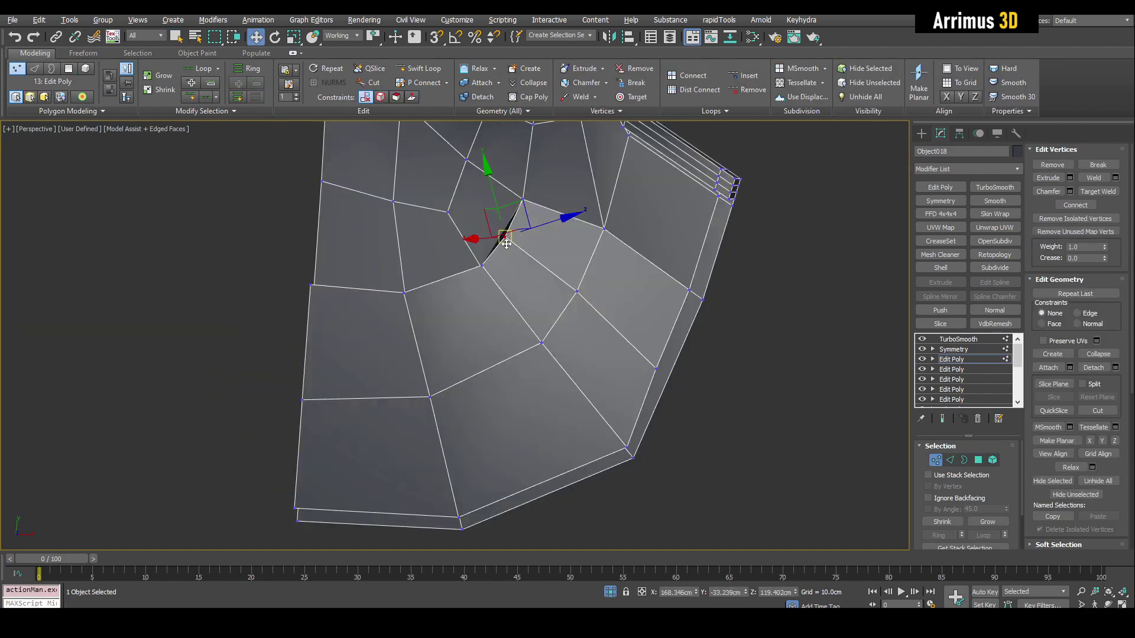
left_click_drag(505, 236, 501, 234)
Add another Edit Poly to the panel and preview the smoothed ridge without edged faces.
middle_click_drag(238, 294, 380, 229)
scroll(379, 229, "down", 5)
middle_click_drag(535, 331, 560, 374, "alt")
scroll(559, 374, "down", 5)
left_click(939, 188)
key("F4")
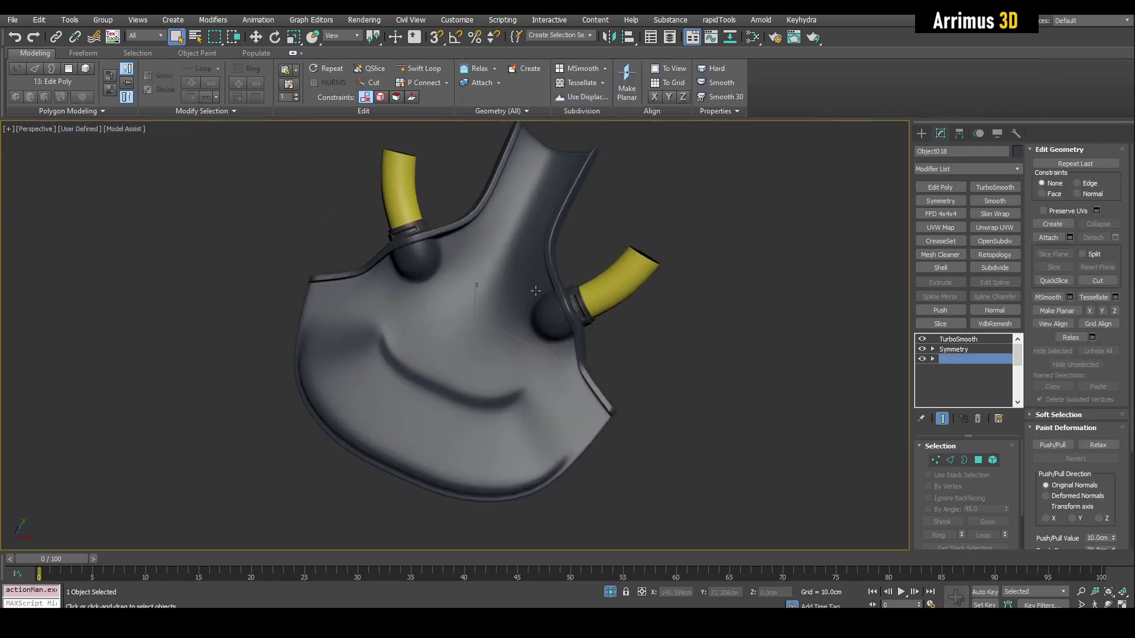
Add an Edit Poly above the panel's Symmetry modifier for editing both halves of the neck.
key("F4")
key("1")
middle_click_drag(426, 330, 471, 274, "alt")
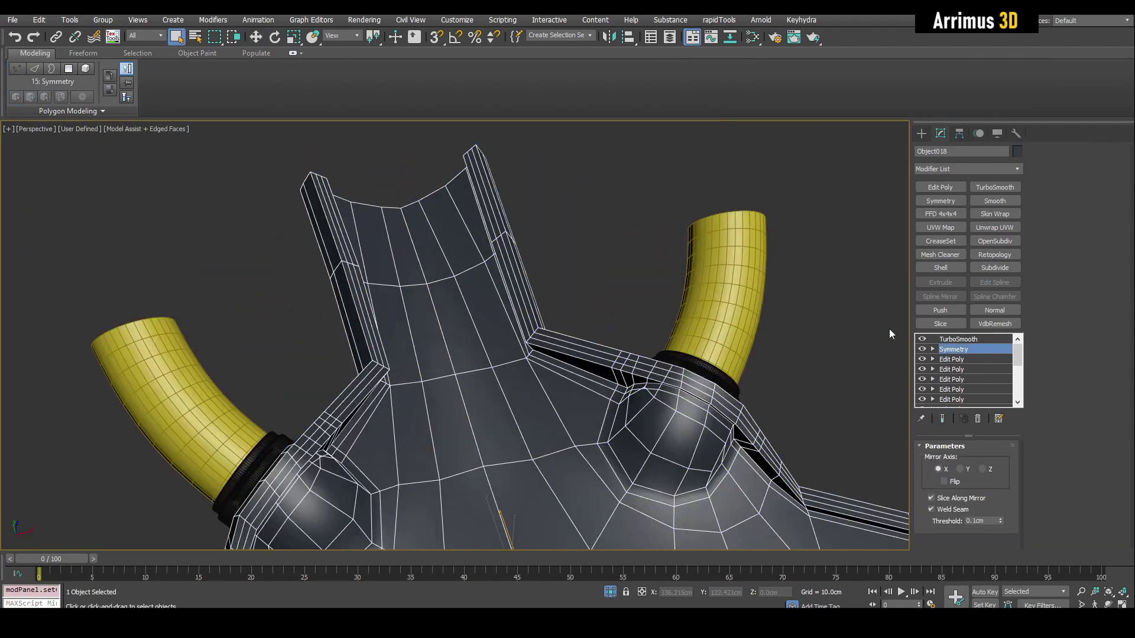
scroll(386, 170, "up", 5)
key("2")
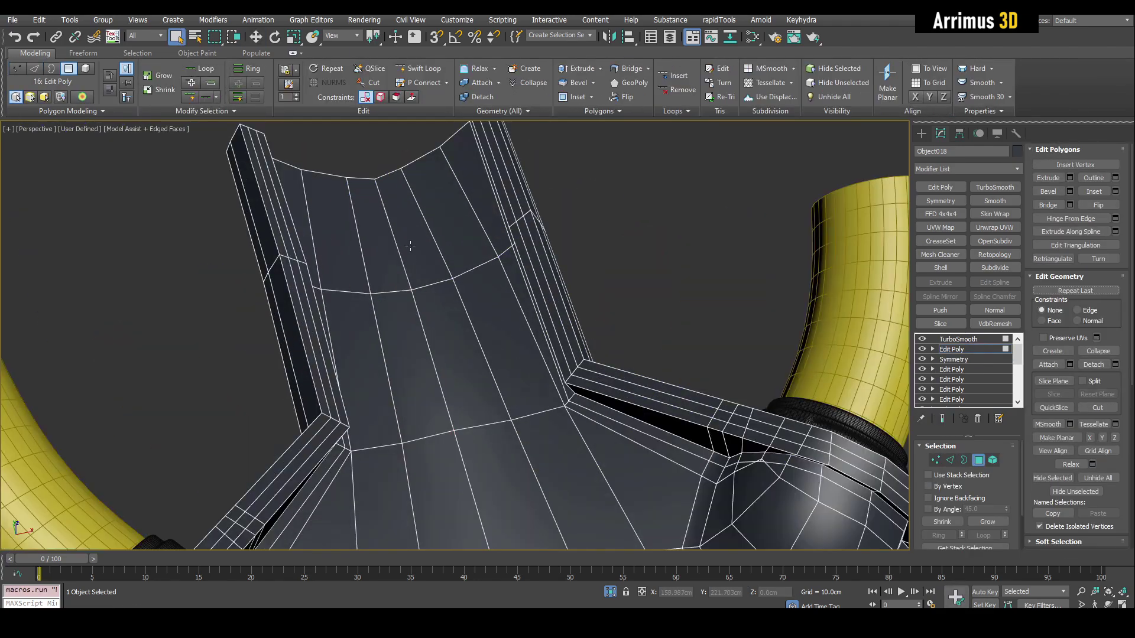
middle_click_drag(386, 171, 561, 282, "alt")
key("1")
scroll(501, 286, "down", 4)
scroll(552, 274, "up", 5)
scroll(552, 273, "down", 3)
Insert an edge loop across the neck just below the step with Swift Loop and preview the smoothing.
key("alt+c")
key("2")
key("F4")
key("F4")
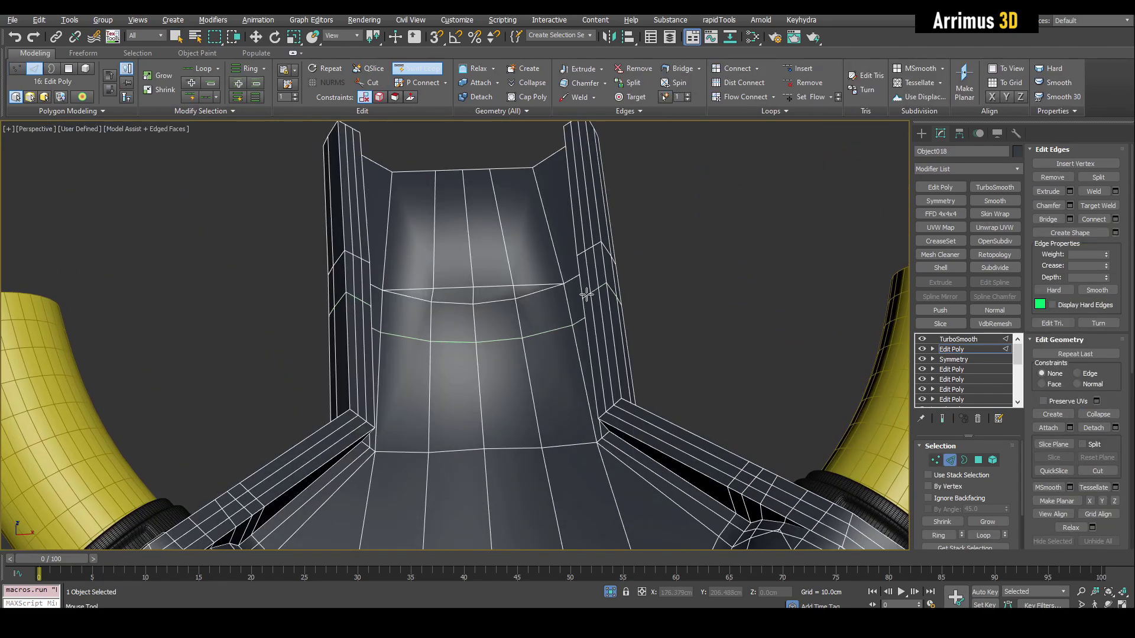
left_click(588, 291)
key("F4")
scroll(558, 324, "down", 5)
key("F4")
Select the vertex row across the lower neck and scale it to 119% along X.
middle_click_drag(557, 324, 567, 313, "alt")
key("1")
scroll(568, 312, "up", 3)
left_click_drag(344, 283, 582, 344)
key("r")
left_click_drag(499, 303, 519, 303)
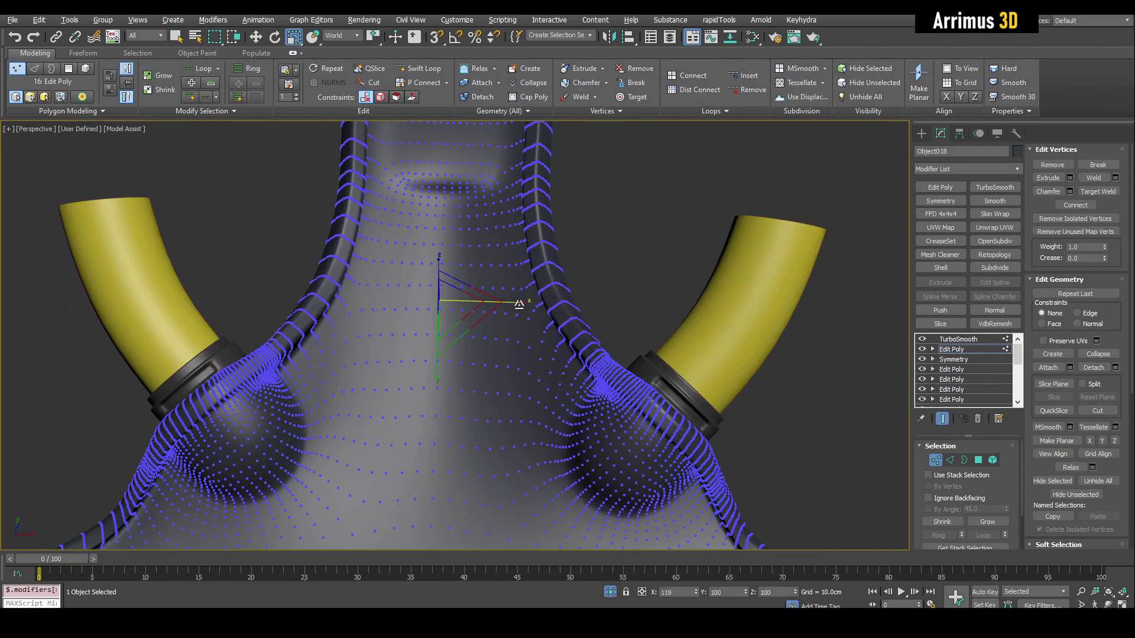
Add a supporting edge loop across the neck just above the step and check the shaded form.
key("1")
middle_click_drag(519, 303, 539, 275, "alt")
key("1")
left_click(572, 187)
key("2")
key("F4")
scroll(572, 188, "down", 4)
middle_click_drag(556, 230, 532, 207, "alt")
key("1")
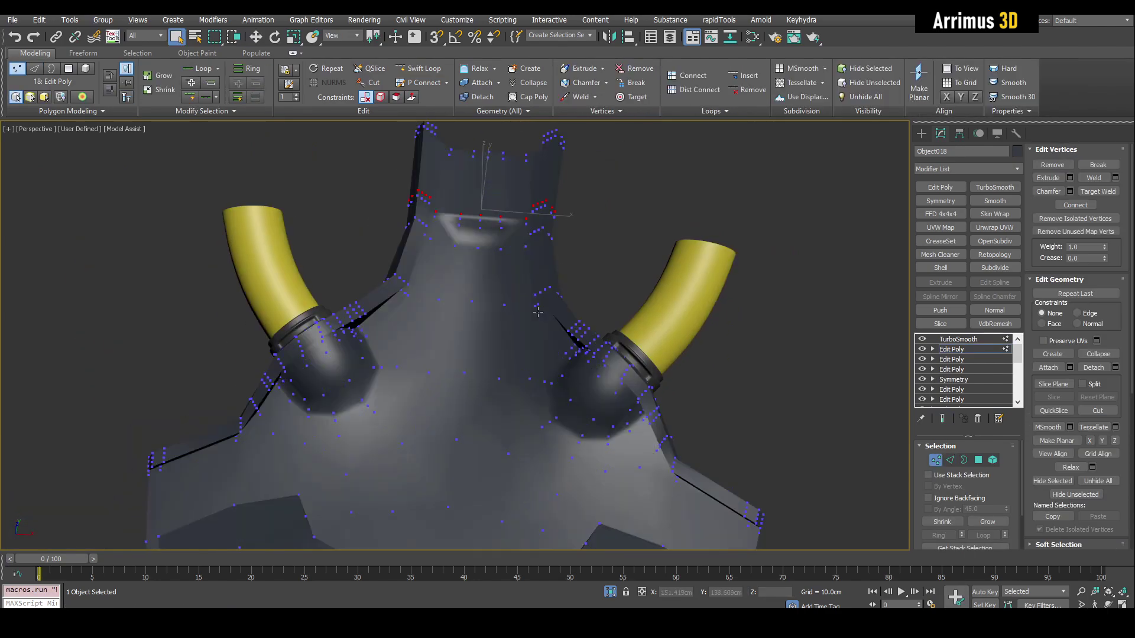
Bevel the central polygons running from the neck down between the two housings and scale them narrower.
scroll(522, 189, "up", 3)
key("4")
left_click(395, 266, "ctrl")
middle_click_drag(395, 265, 408, 183)
left_click(385, 301, "ctrl")
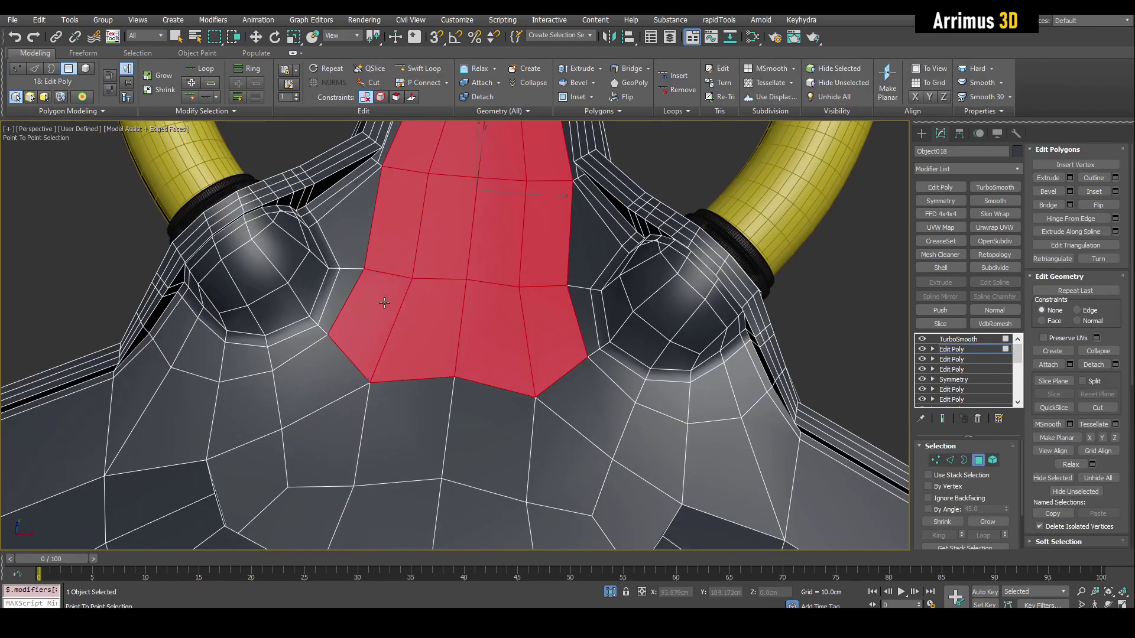
middle_click_drag(385, 301, 440, 260, "alt")
key("ctrl+shift+b")
left_click_drag(441, 260, 441, 243)
key("r")
middle_click_drag(441, 266, 491, 355, "alt")
Adjust the edges at the lower end of the beveled center area and preview the smoothed panel.
key("2")
key("q")
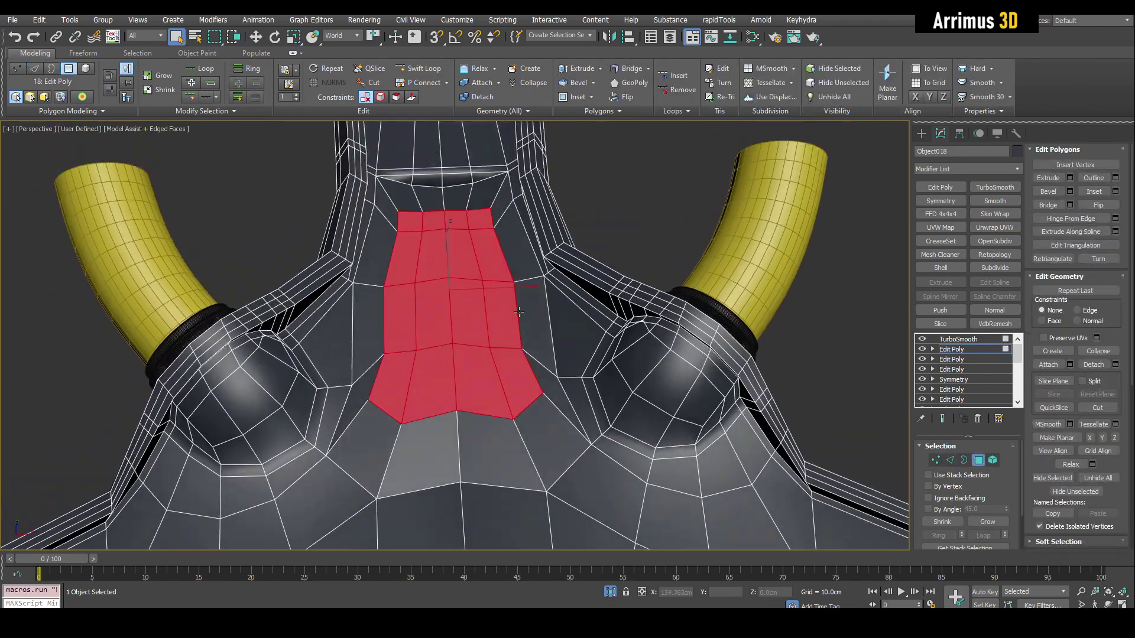
middle_click_drag(519, 312, 418, 296, "alt")
key("w")
key("2")
key("F4")
key("F4")
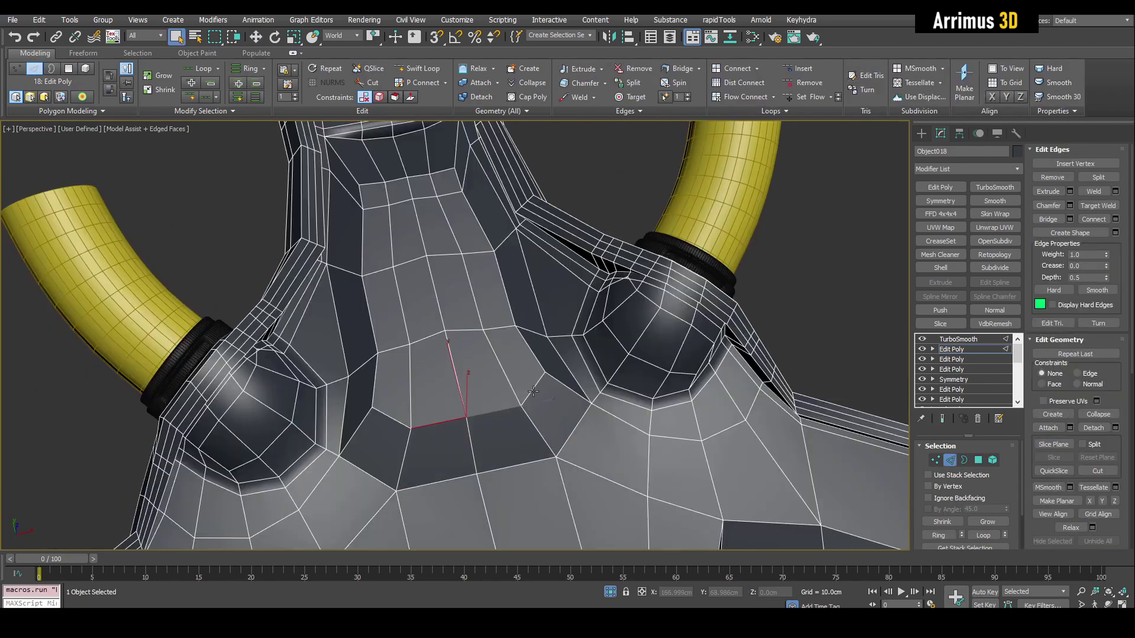
middle_click_drag(533, 391, 597, 224, "alt")
key("F4")
scroll(473, 266, "down", 5)
Add an Edit Poly and move the edges below the neck's step down toward the beveled area.
left_click(940, 187)
key("1")
key("F4")
scroll(506, 265, "up", 6)
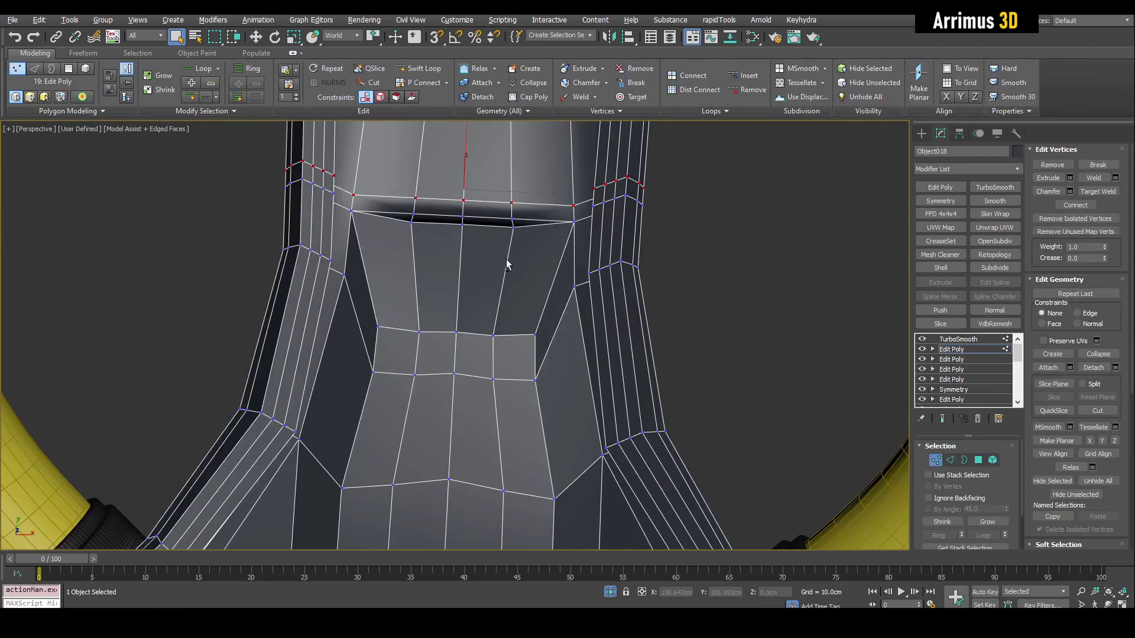
key("2")
double_click(487, 226)
key("w")
key("F4")
left_click_drag(459, 227, 459, 254)
key("F4")
Add an Edit Poly, inset the polygons just below the neck's step, and scale the inset patch smaller.
left_click(940, 187)
key("4")
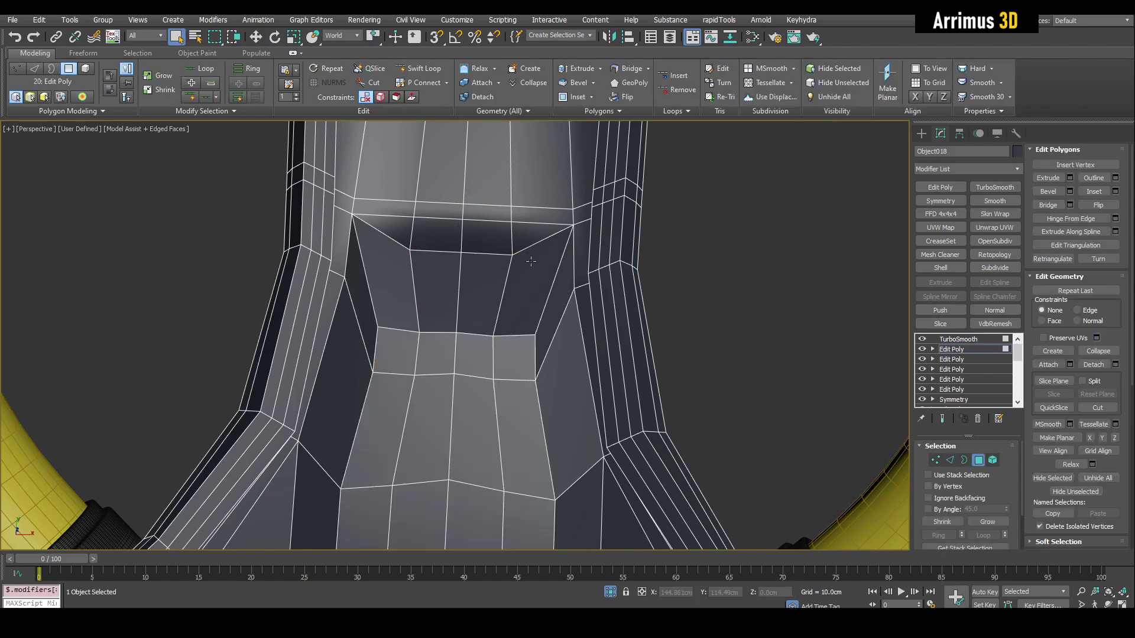
left_click(535, 237, "ctrl")
scroll(483, 299, "up", 4)
middle_click_drag(484, 299, 504, 228, "alt")
left_click_drag(504, 228, 502, 248)
key("r")
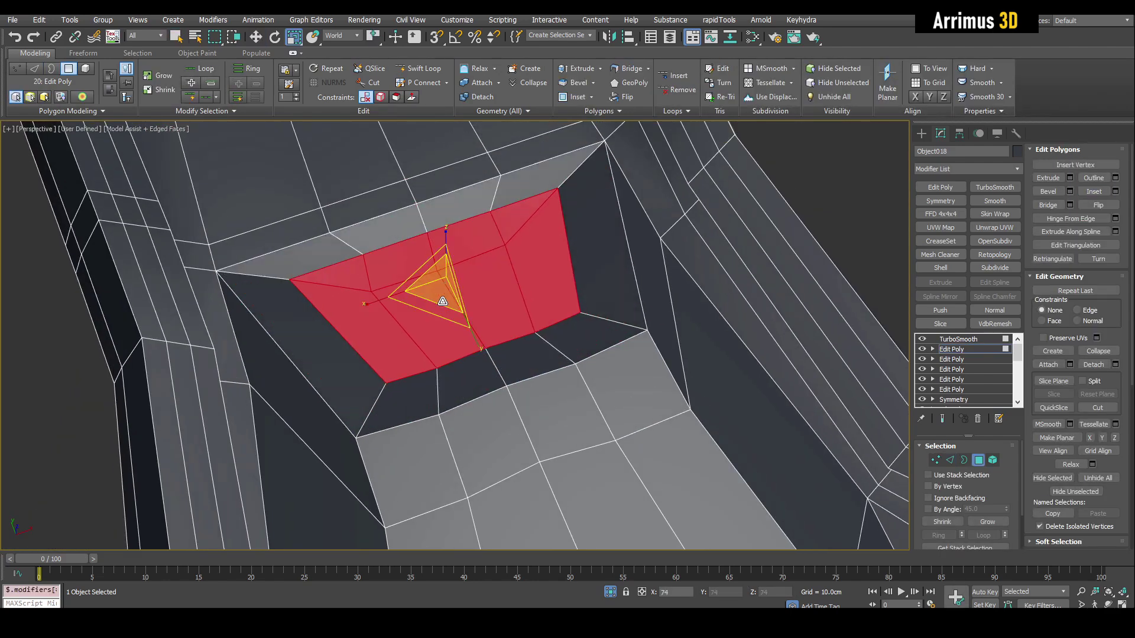
Move the inset polygons inward to form a recess below the neck's step and deselect its lower polygons.
middle_click_drag(441, 302, 408, 265, "alt")
key("w")
left_click_drag(411, 266, 373, 296)
key("q")
scroll(358, 279, "up", 4)
left_click(403, 379, "alt")
left_click(458, 353, "alt")
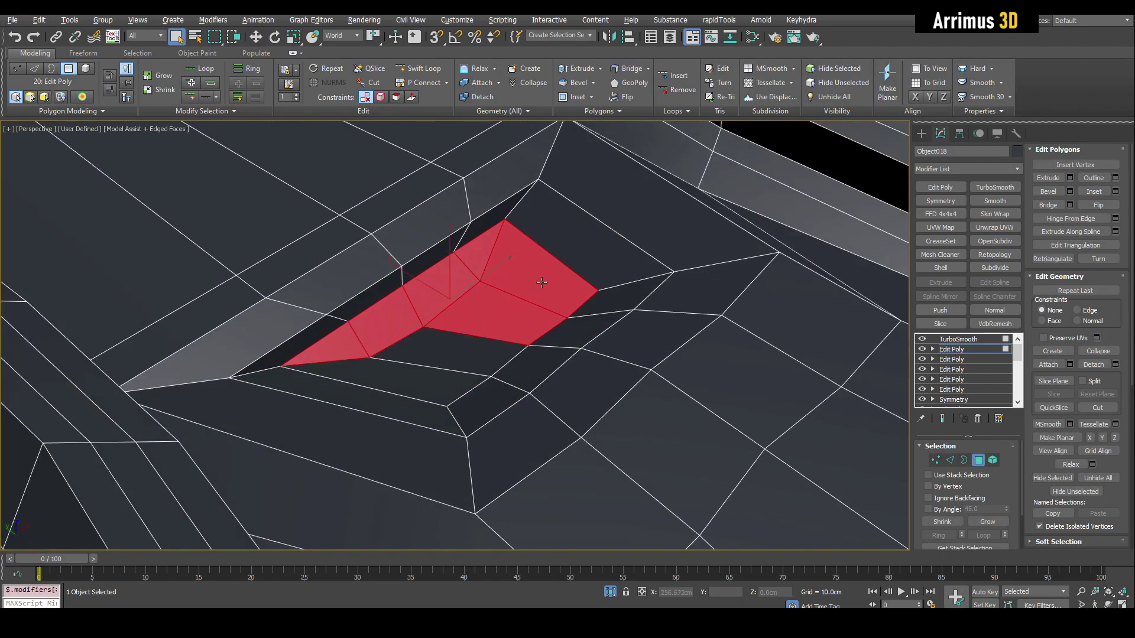
Add an Edit Poly, insert supporting edge loops around the neck recess, and check the shaded form.
middle_click_drag(346, 242, 464, 299, "alt")
key("F4")
left_click(940, 187)
key("1")
key("F4")
scroll(473, 284, "up", 5)
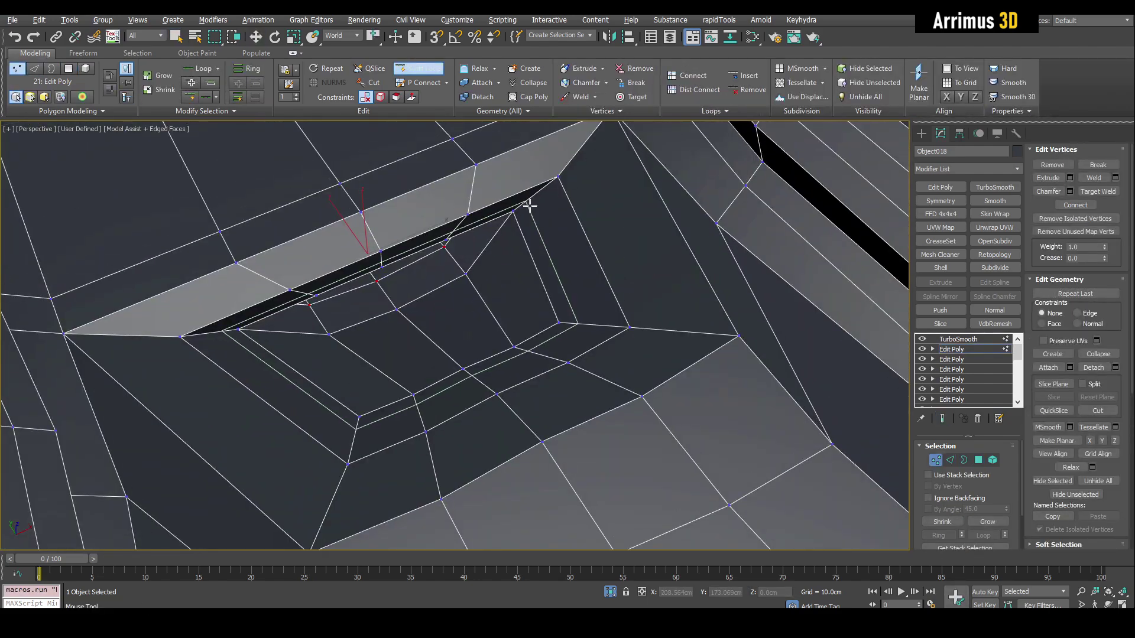
key("2")
middle_click_drag(532, 200, 545, 210)
scroll(545, 210, "down", 5)
key("F4")
Add an Edit Poly and select the edges across the neck recess's lower rim and along both of its side strips.
left_click(939, 187)
key("1")
key("F4")
key("2")
key("F4")
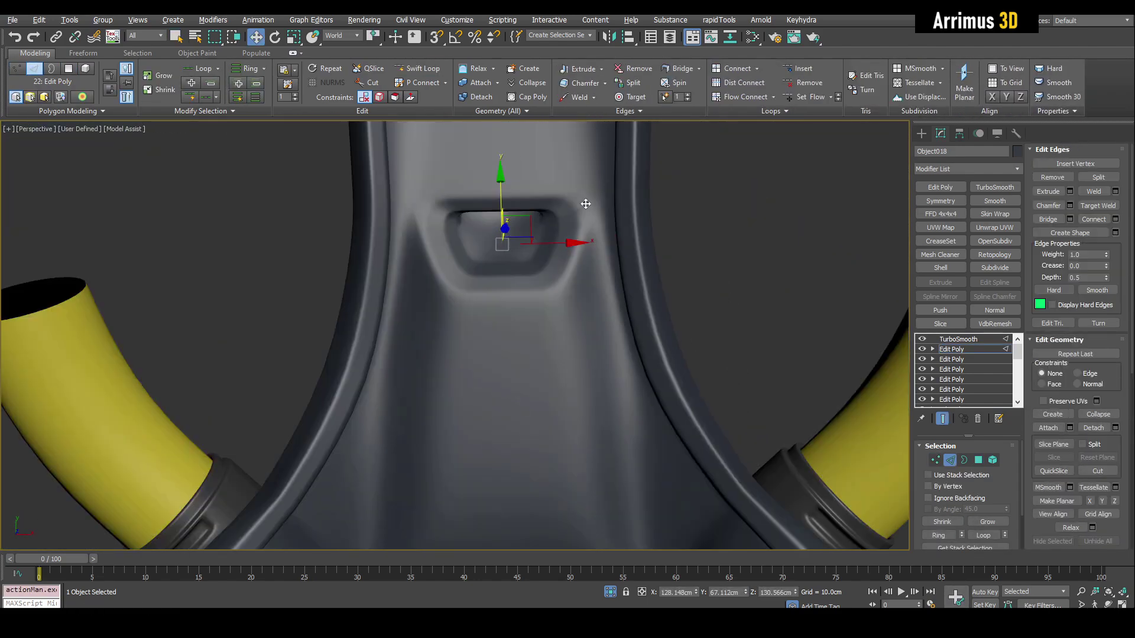
key("F4")
middle_click_drag(565, 291, 574, 294, "alt")
left_click(575, 295)
left_click(565, 277, "ctrl")
middle_click_drag(453, 293, 513, 300, "alt")
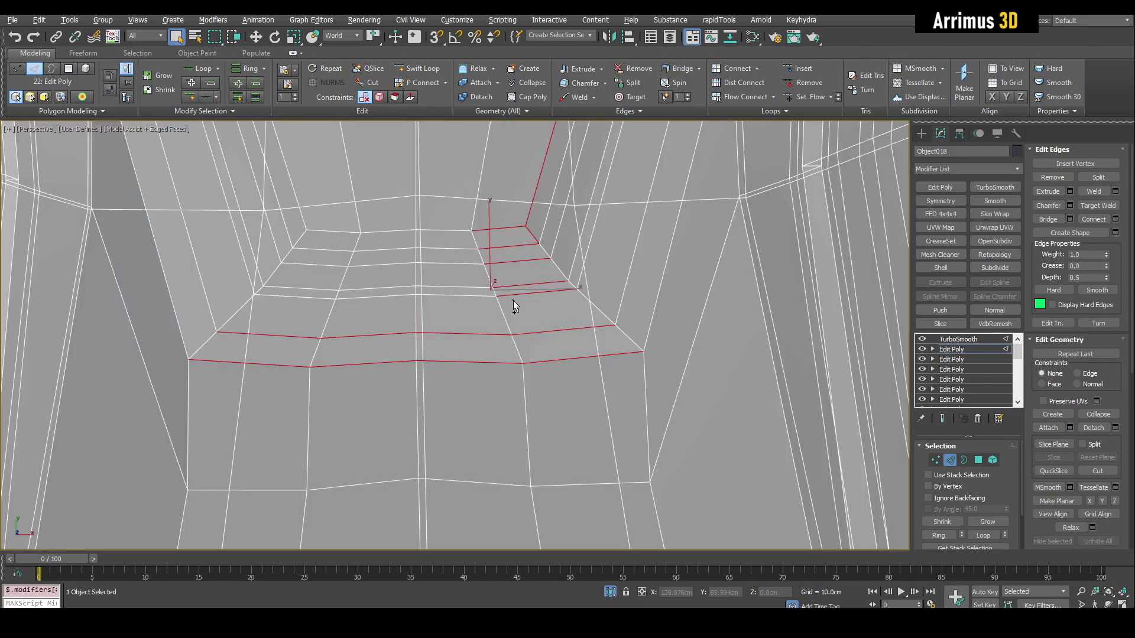
left_click(316, 264, "ctrl")
middle_click_drag(315, 264, 354, 236, "alt")
scroll(454, 293, "down", 5)
Add an Edit Poly and raise the central polygons just above the neck recess.
left_click(940, 187)
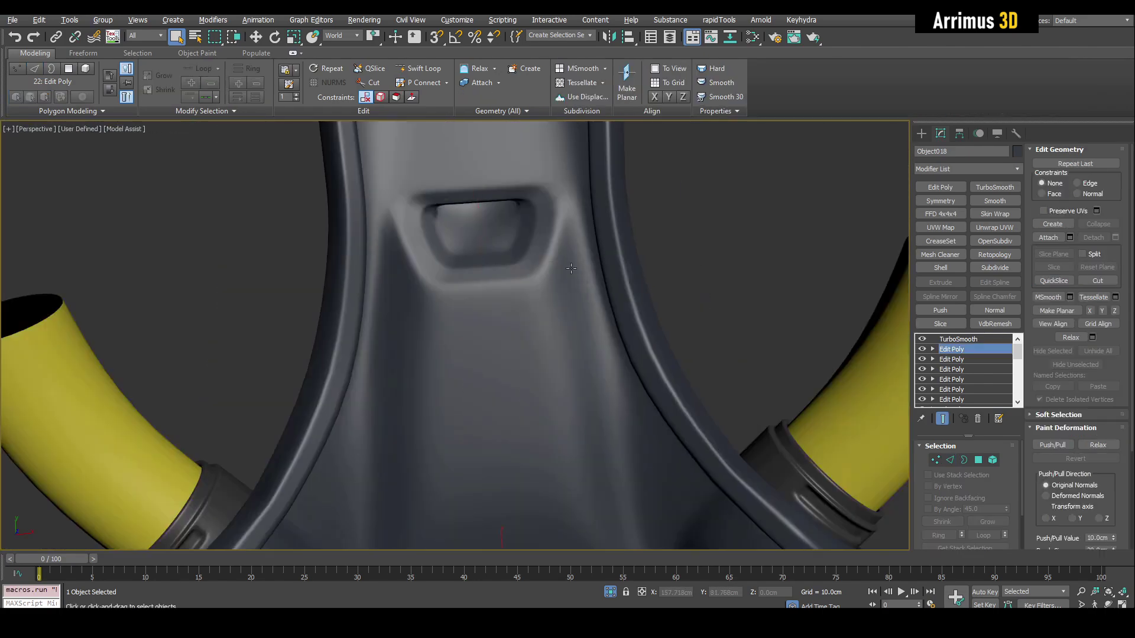
key("F4")
key("4")
left_click(460, 369)
mouse_move(454, 331)
middle_mouse_down("alt")
mouse_move(461, 368)
mouse_move(467, 345)
middle_mouse_up("alt")
left_click(427, 362, "ctrl")
key("F4")
key("w")
left_click_drag(466, 350, 472, 312)
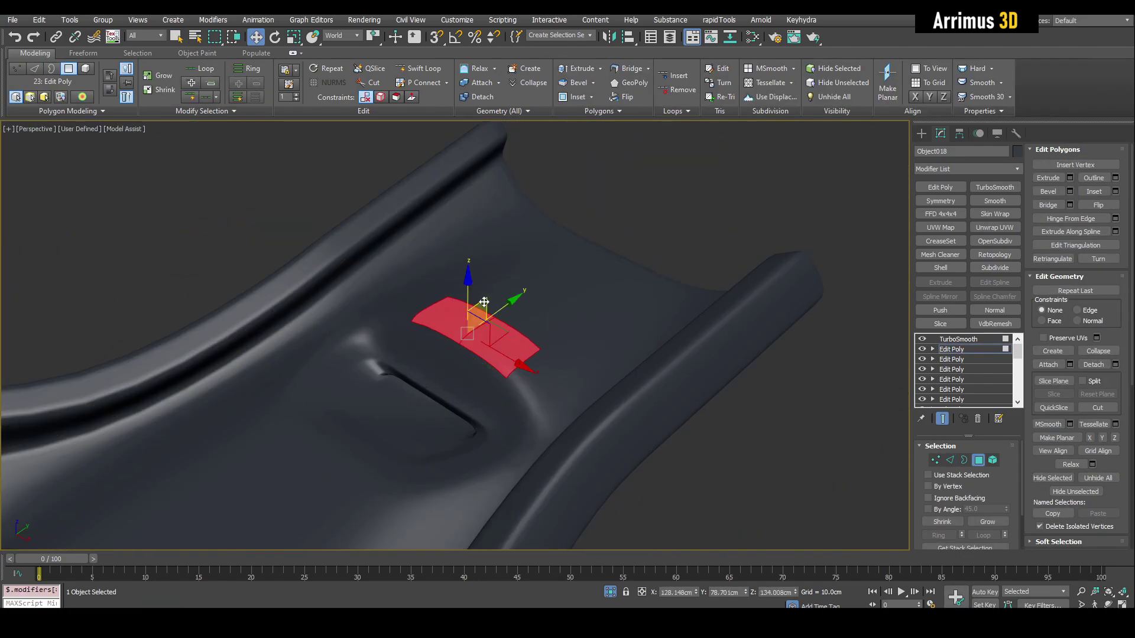
Insert an edge loop near the raised area above the recess and mirror the panel with a Symmetry modifier.
middle_click_drag(484, 302, 534, 352, "alt")
key("F4")
key("1")
left_click(418, 69)
left_click(457, 354)
key("F4")
scroll(532, 329, "down", 5)
left_click(926, 202)
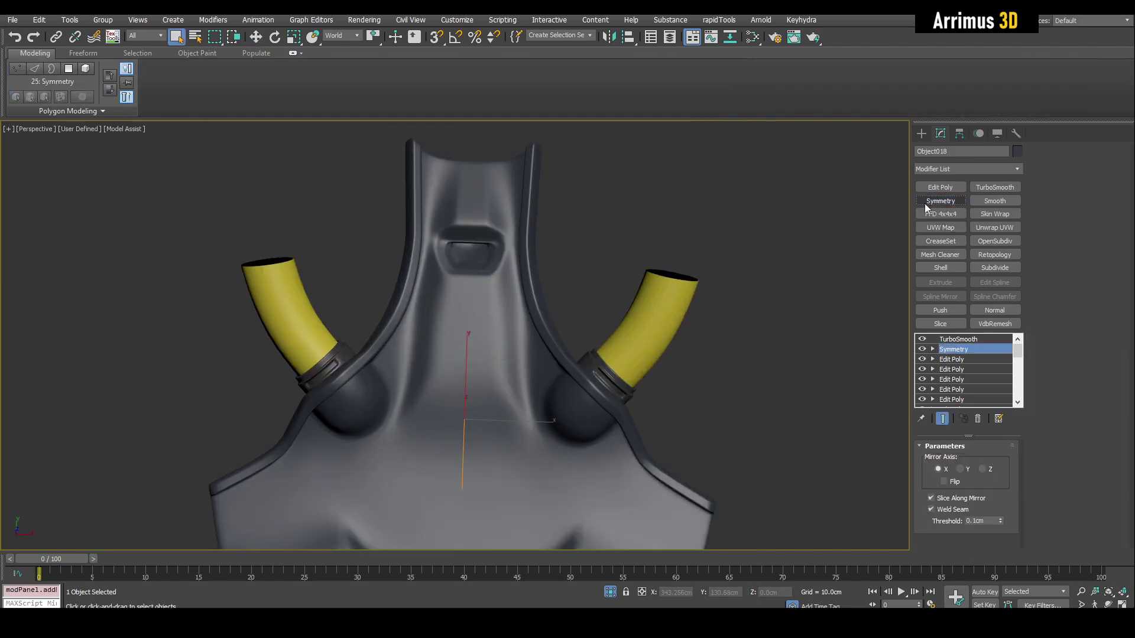
left_click(768, 296)
middle_click_drag(673, 355, 602, 388, "alt")
key("F4")
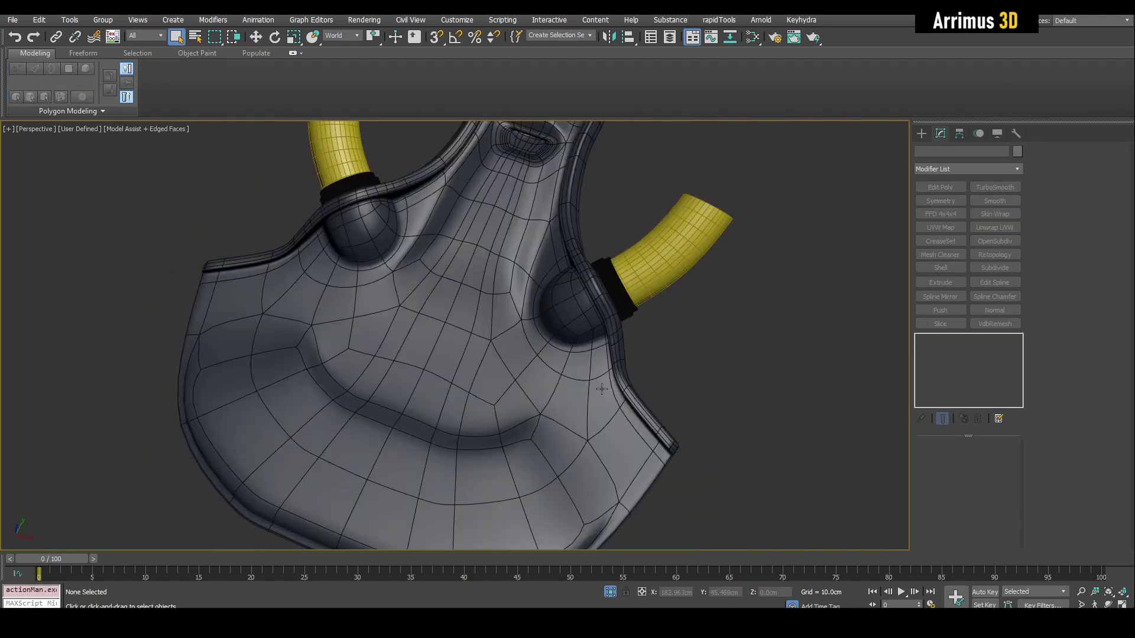
In the Edit Poly beneath the Symmetry, insert a supporting edge loop along the lower panel's curved ridge.
left_click(602, 389)
left_click(952, 359)
left_click(942, 419)
key("2")
left_click(418, 69)
middle_click_drag(540, 417, 582, 384, "alt")
key("w")
double_click(585, 380)
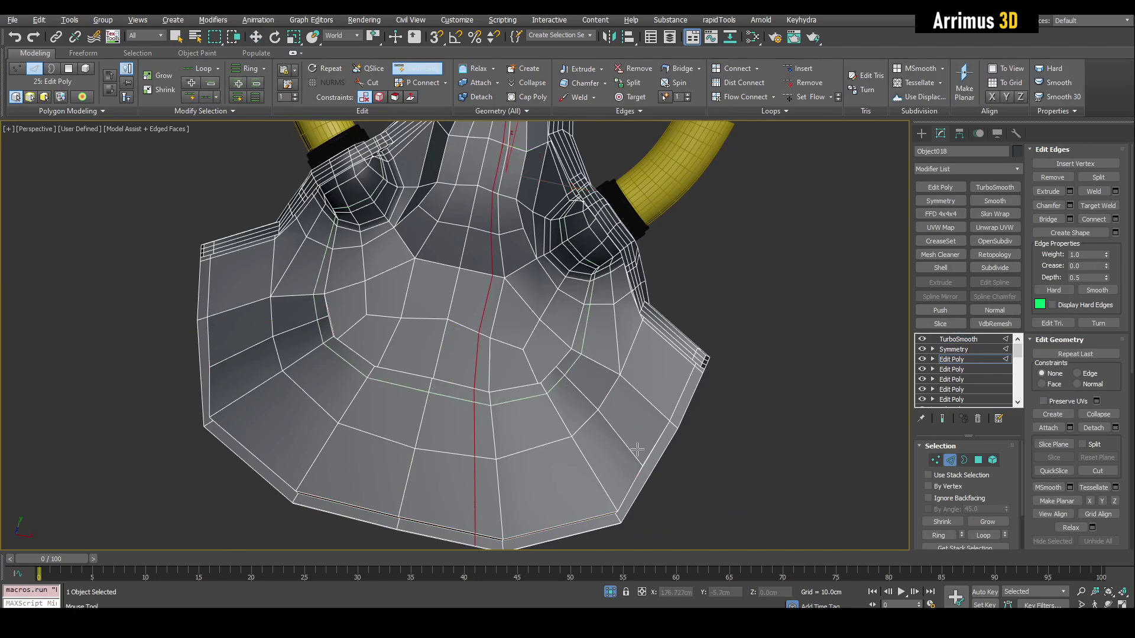
right_click(637, 449)
left_click(942, 418)
key("F4")
key("F4")
Cut new edges across the central polygons between the two housings and the curved ridge.
middle_click_drag(623, 434, 570, 360, "alt")
key("2")
key("F4")
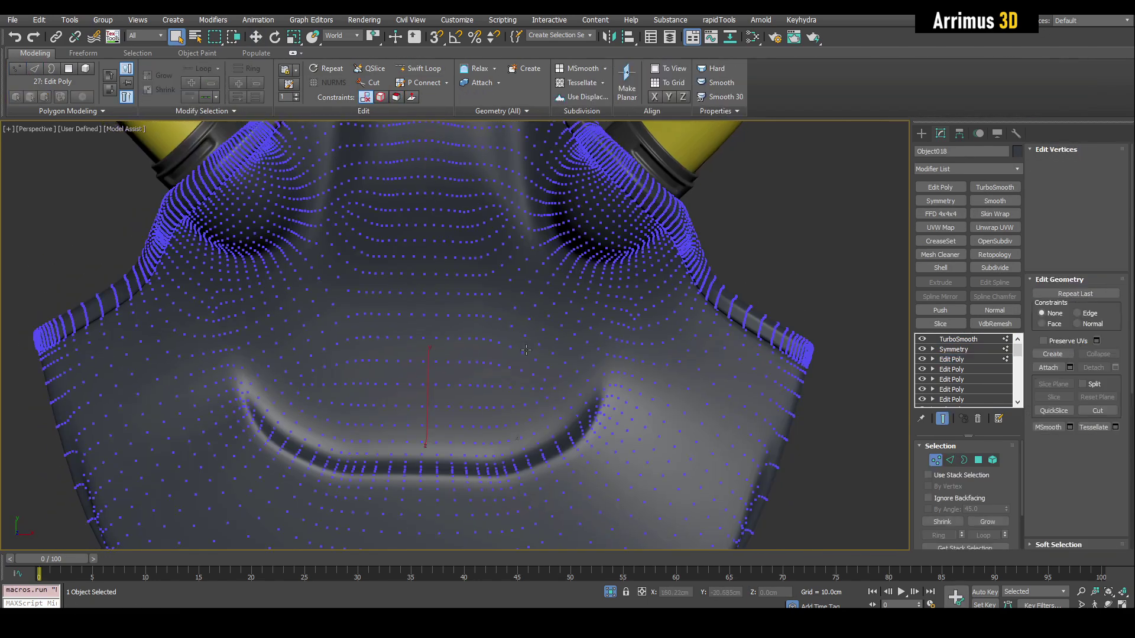
left_click(942, 418)
key("F4")
middle_click_drag(526, 350, 534, 370, "alt")
key("alt+c")
key("1")
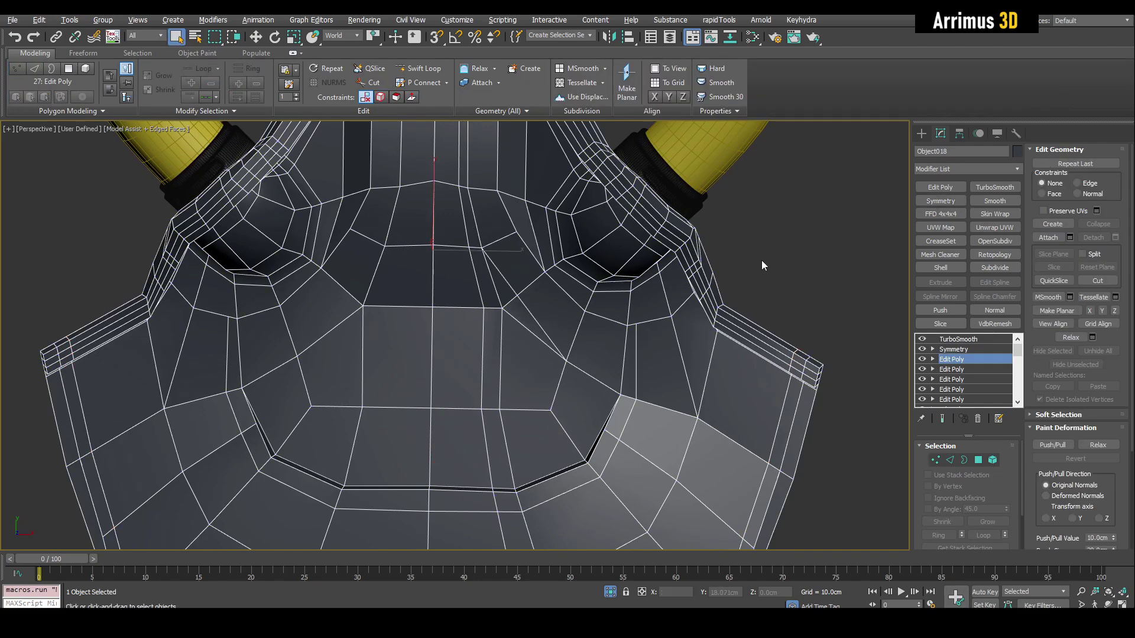
Inset the central polygons above the curved ridge, bevel them inward, and scale the recessed area smaller.
key("4")
left_click(525, 367)
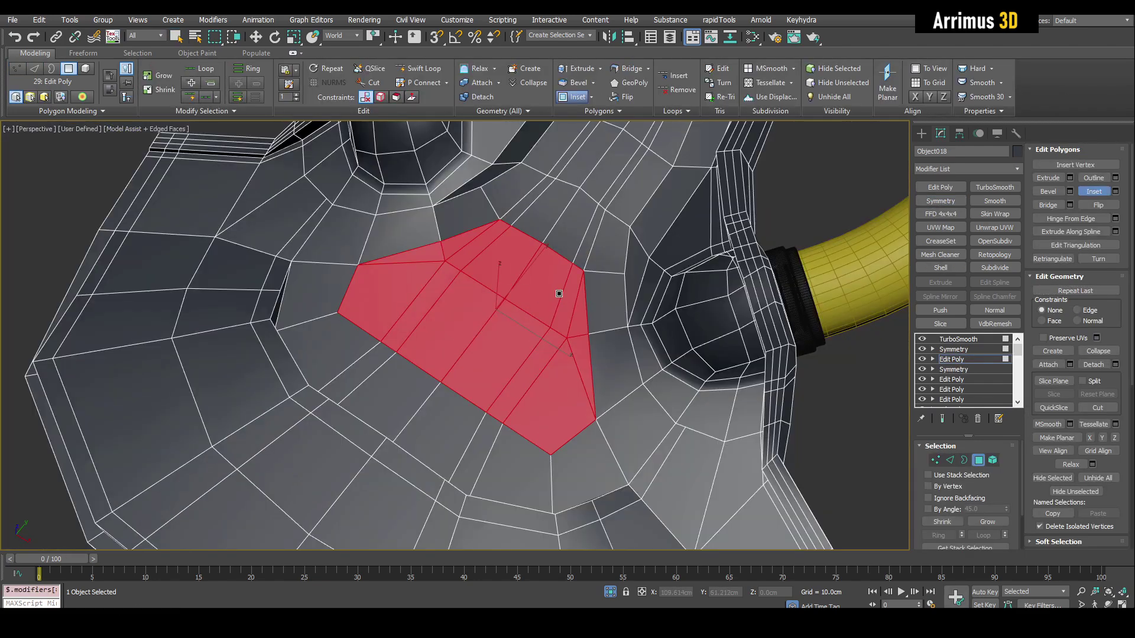
scroll(496, 349, "up", 2)
middle_click_drag(499, 349, 498, 289, "alt")
key("ctrl+shift+b")
left_click_drag(498, 290, 498, 297)
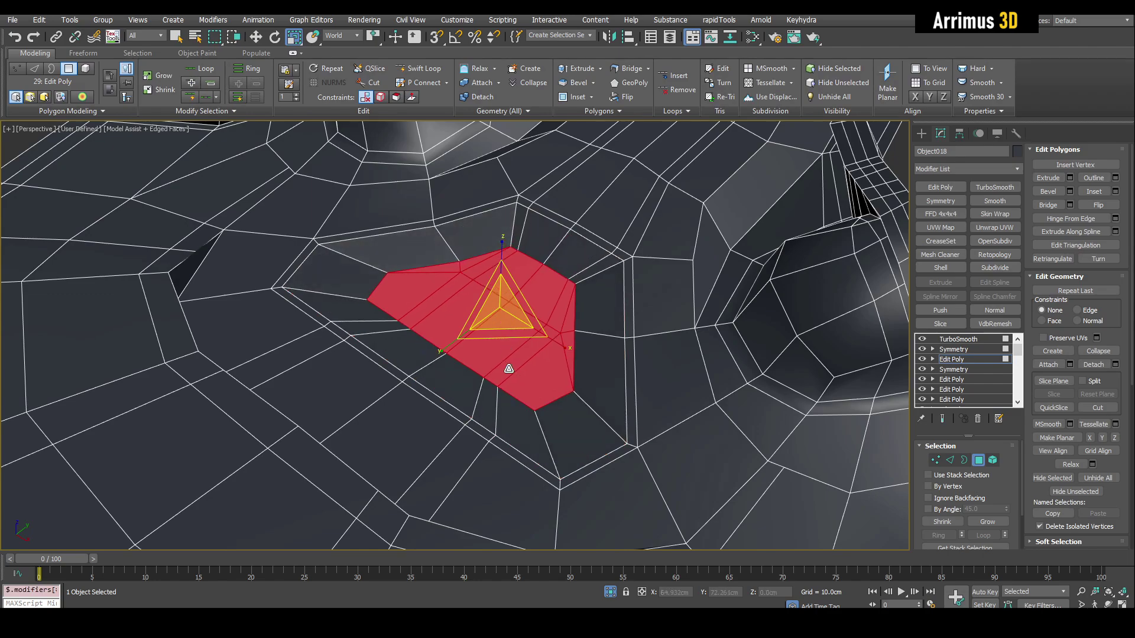
Refine the central recess's edges and move the small polygon patch at its lower corner down.
key("2")
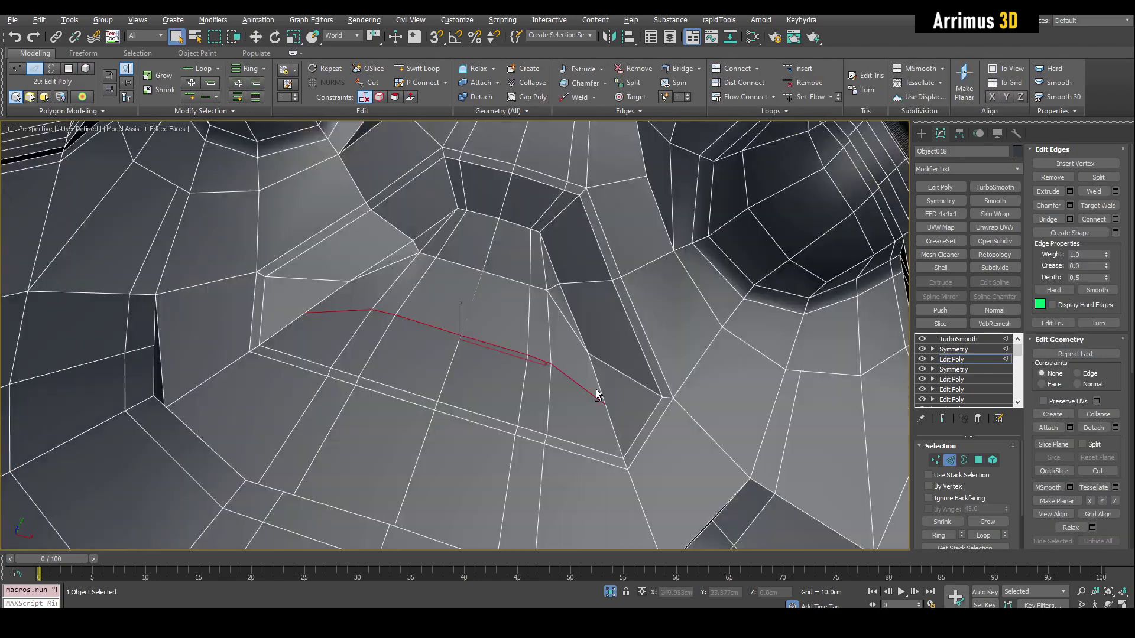
middle_click_drag(597, 392, 564, 304, "alt")
scroll(564, 303, "up", 3)
key("1")
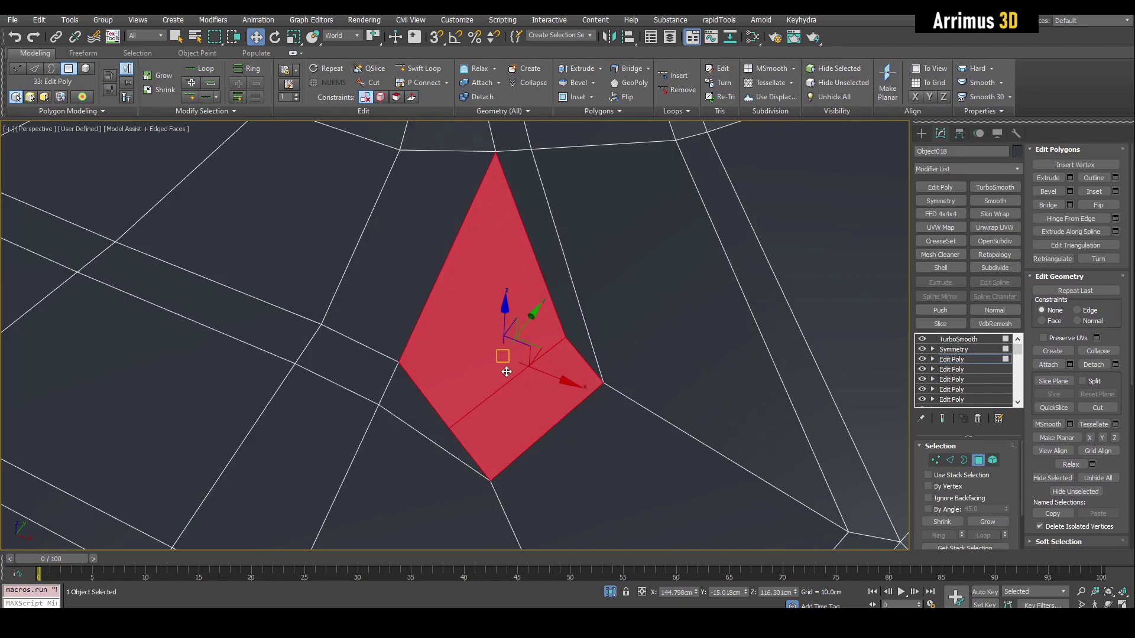
left_click_drag(507, 371, 507, 402)
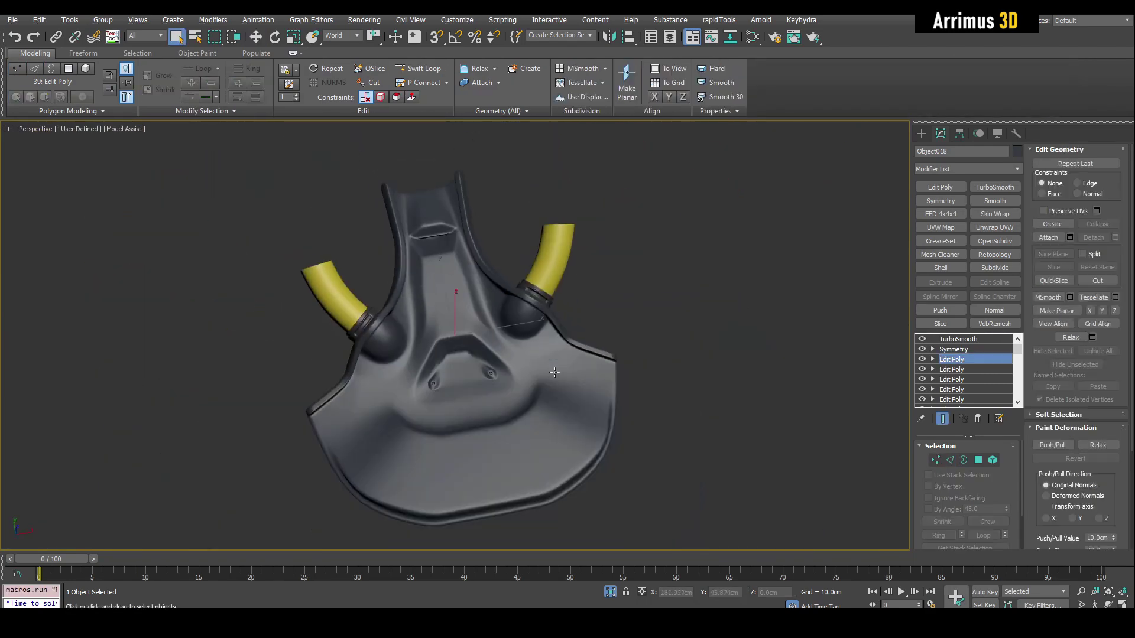
Select the panel's outer border edges and refine the edges at the end corner of the raised rim.
middle_click_drag(449, 328, 562, 334, "alt")
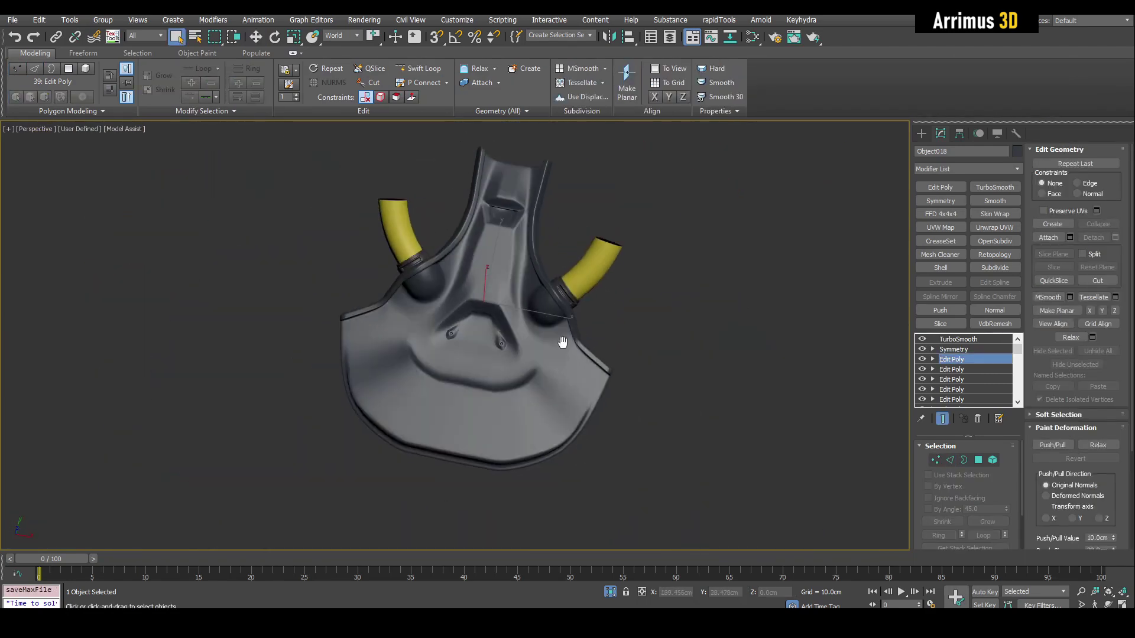
left_click(590, 345)
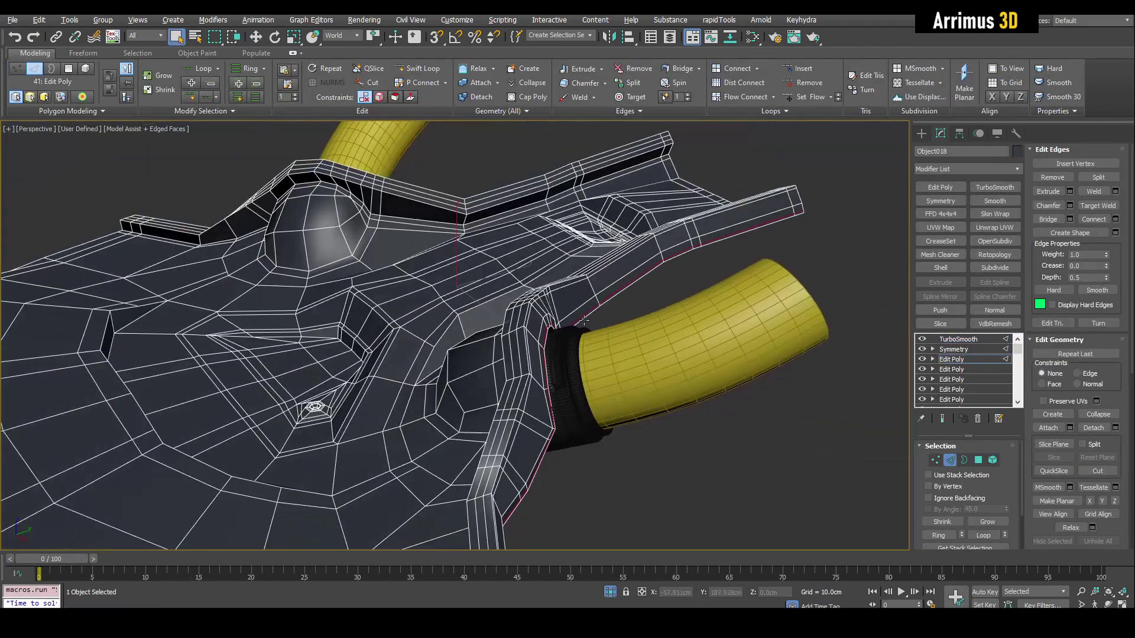
middle_click_drag(497, 269, 530, 267, "alt")
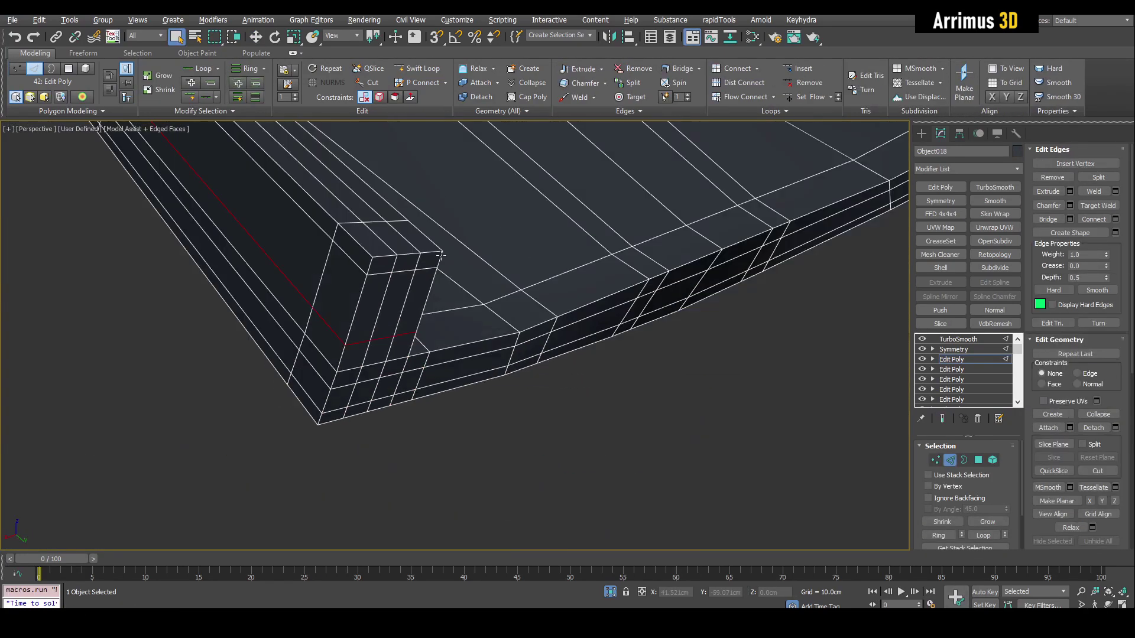
middle_click_drag(441, 256, 428, 279, "alt")
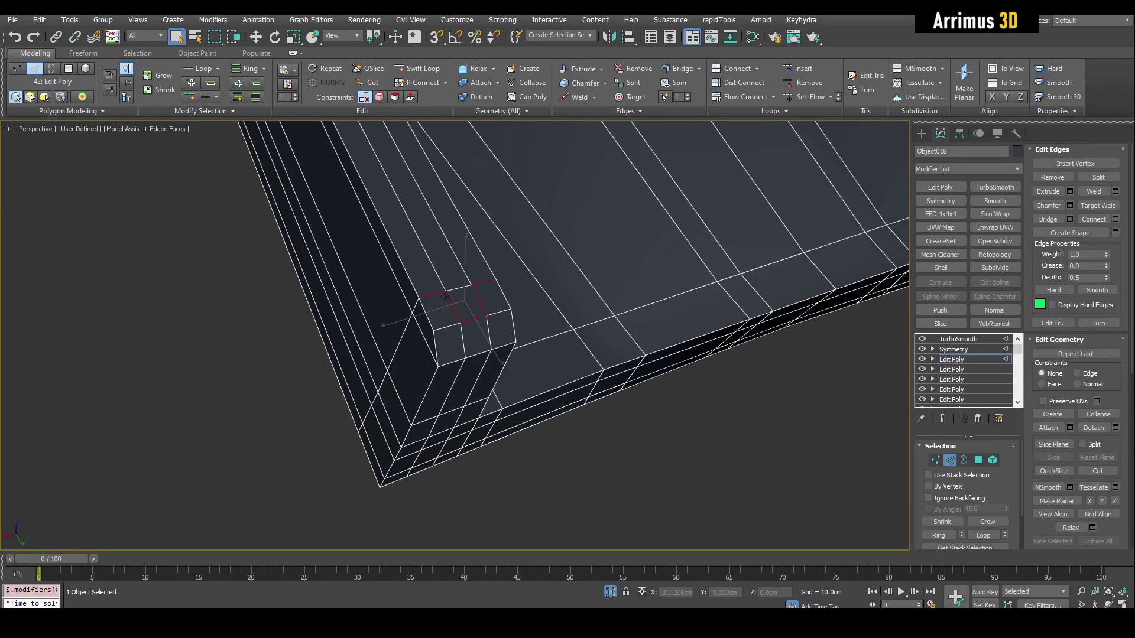
middle_click_drag(454, 334, 547, 277, "alt")
key("w")
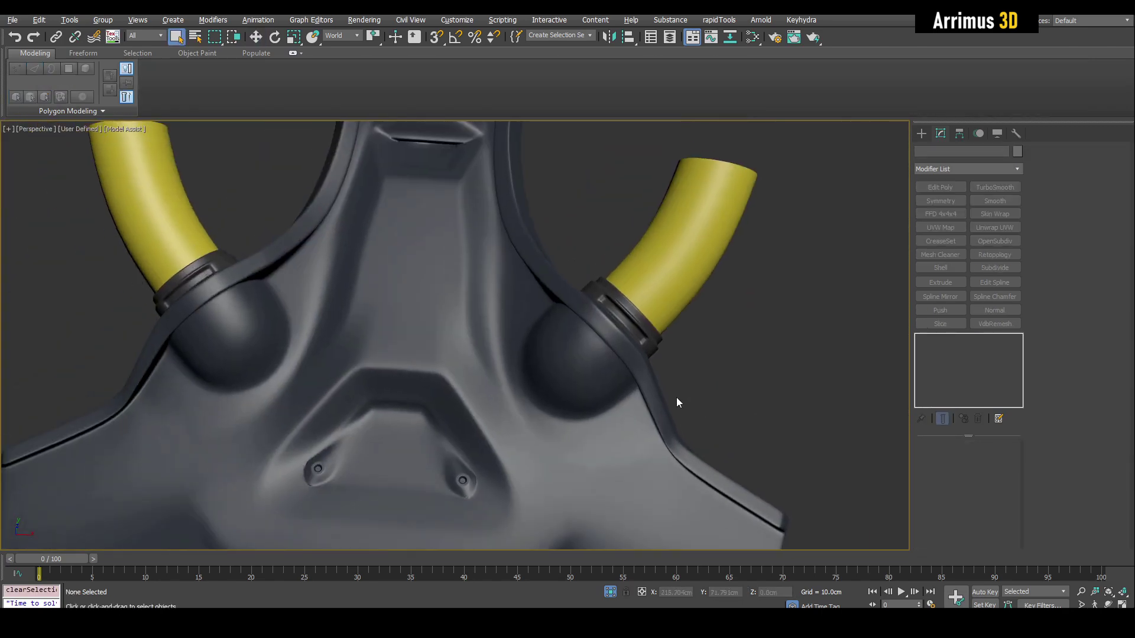
middle_click_drag(676, 397, 523, 322, "alt")
scroll(520, 347, "down", 5)
scroll(523, 322, "up", 4)
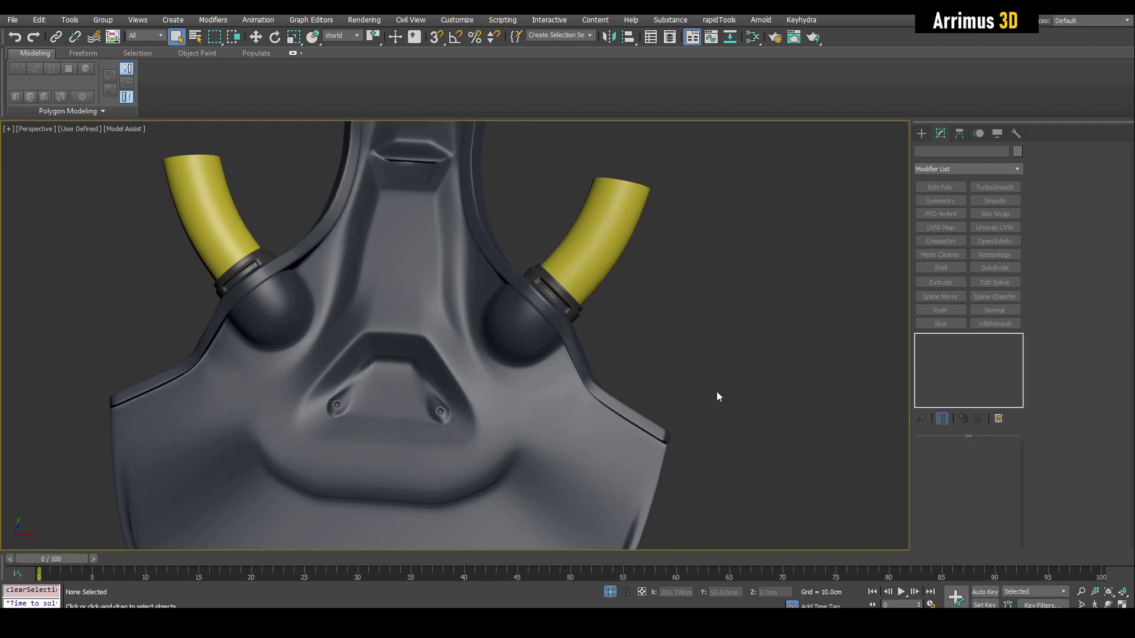